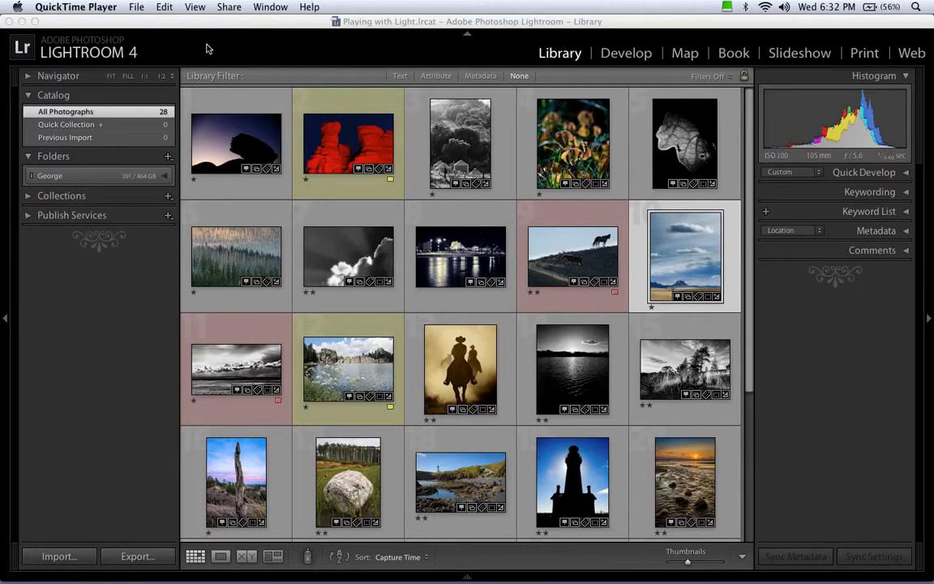
- View the selected cloud and butte landscape photo in the Develop module and return to the Library grid
left_click(639, 248)
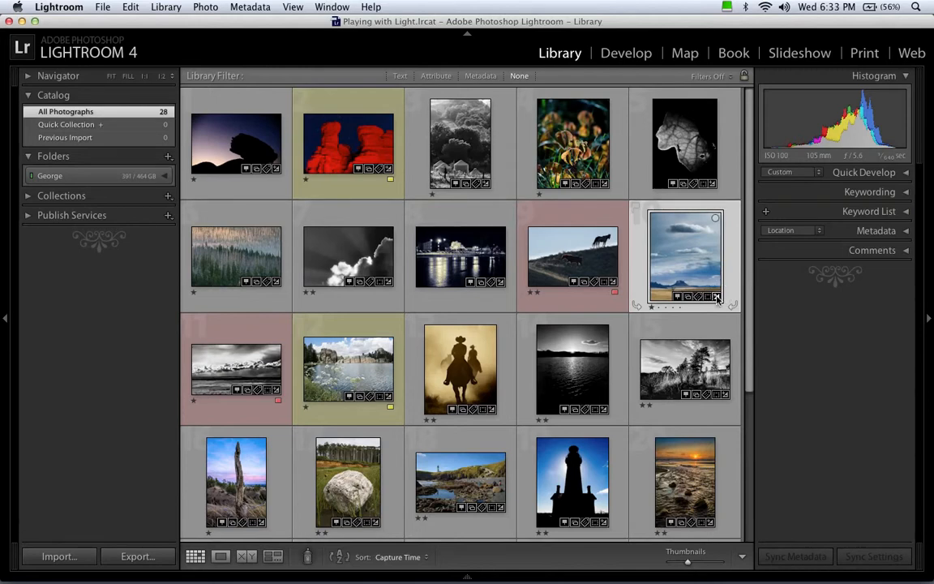
left_click(716, 298)
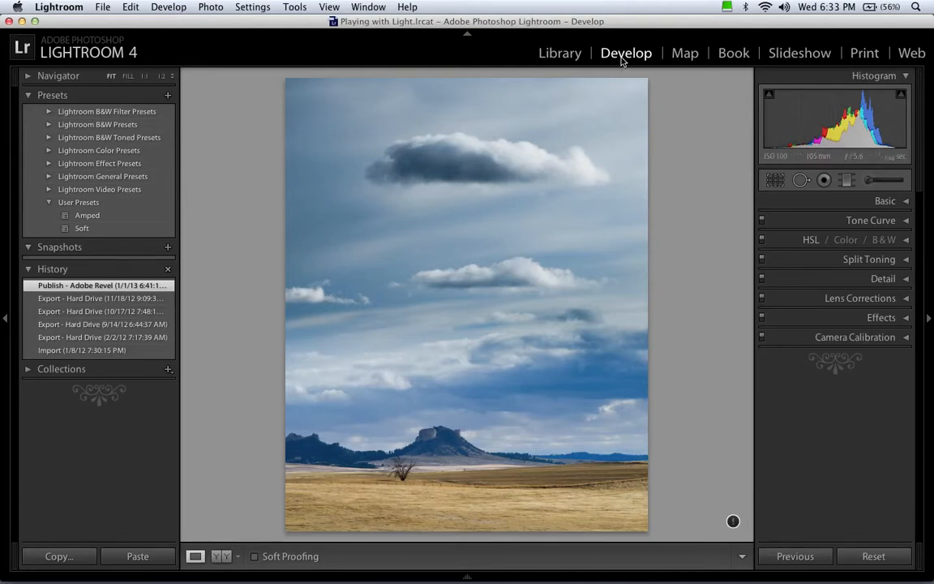
left_click(577, 57)
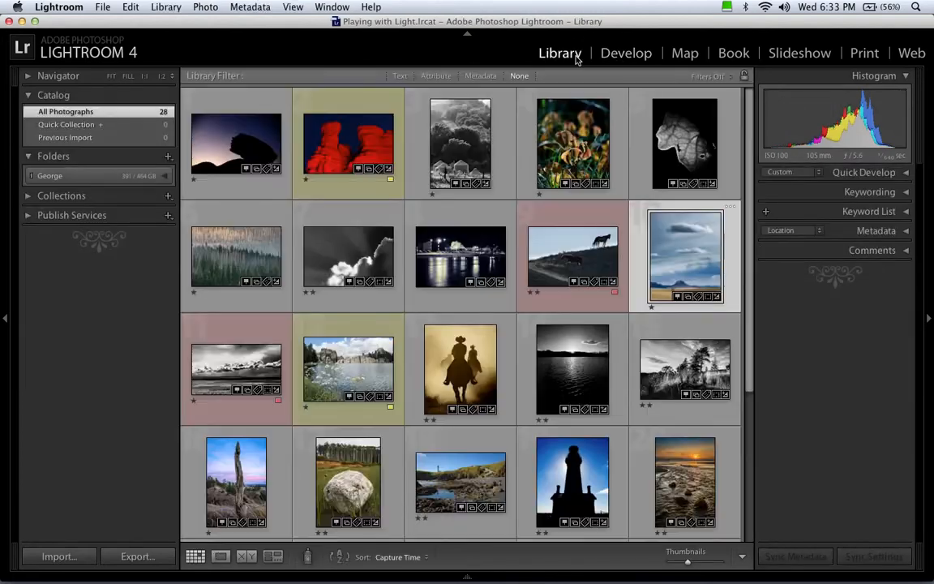
- Open the selected cloud and butte landscape photo as a smart object in Photoshop
right_click(655, 223)
mouse_move(676, 302)
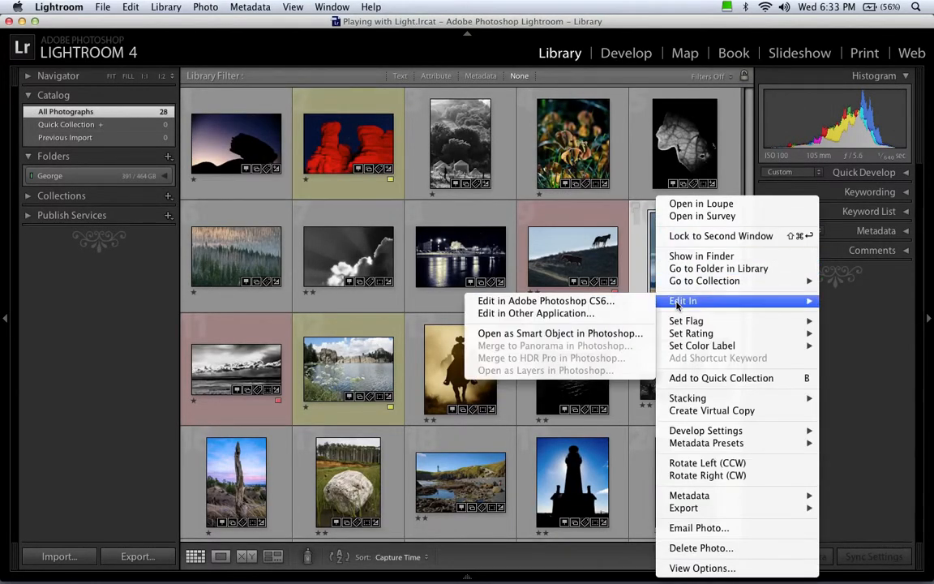
left_click(201, 7)
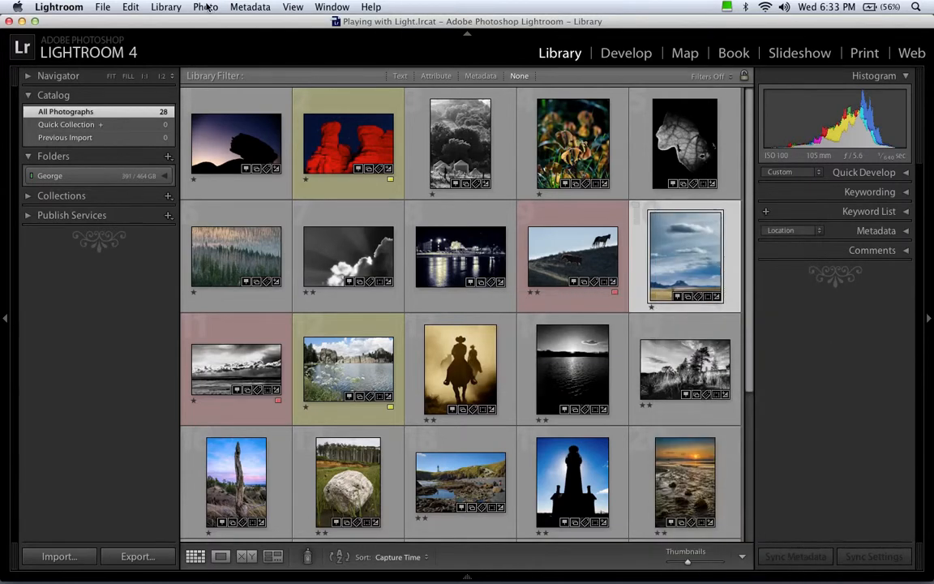
left_click(198, 8)
mouse_move(221, 97)
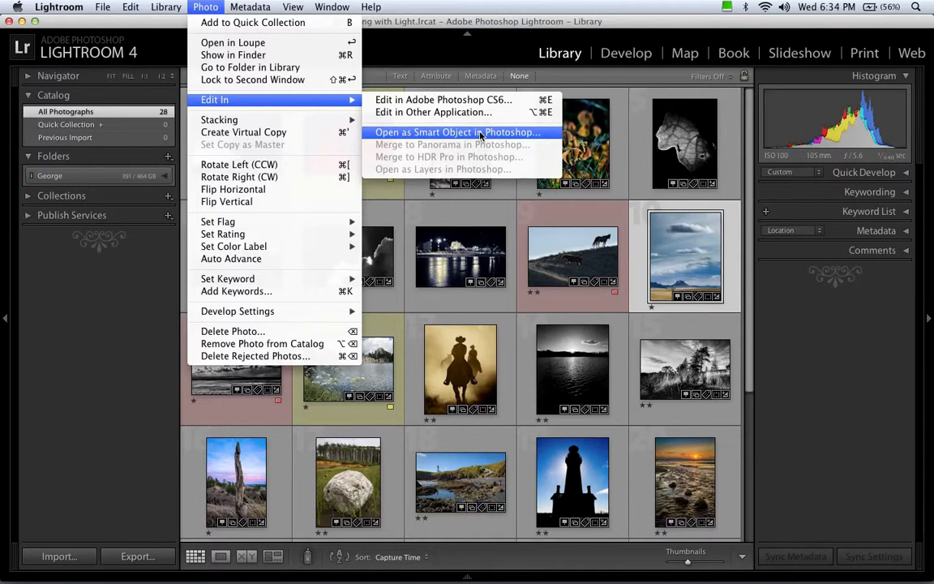
left_click(480, 132)
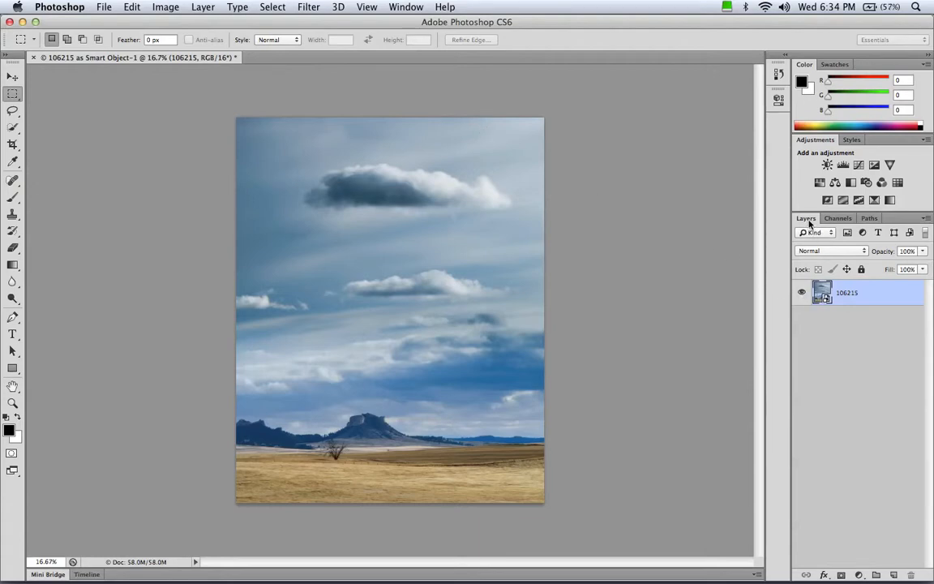
- Open the smart object layer's raw settings in Camera Raw to examine them, and cancel without changes
left_click(825, 299)
double_click(823, 296)
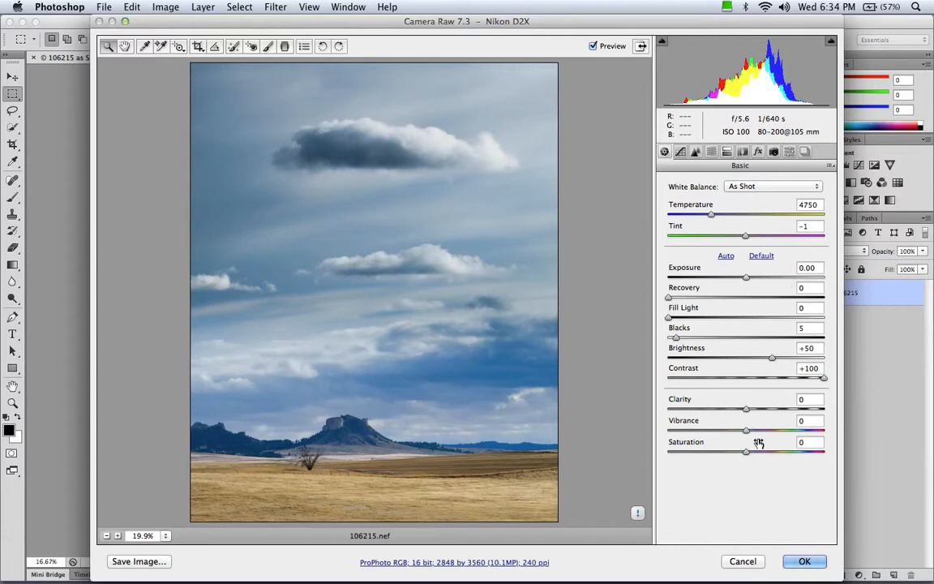
left_click(756, 558)
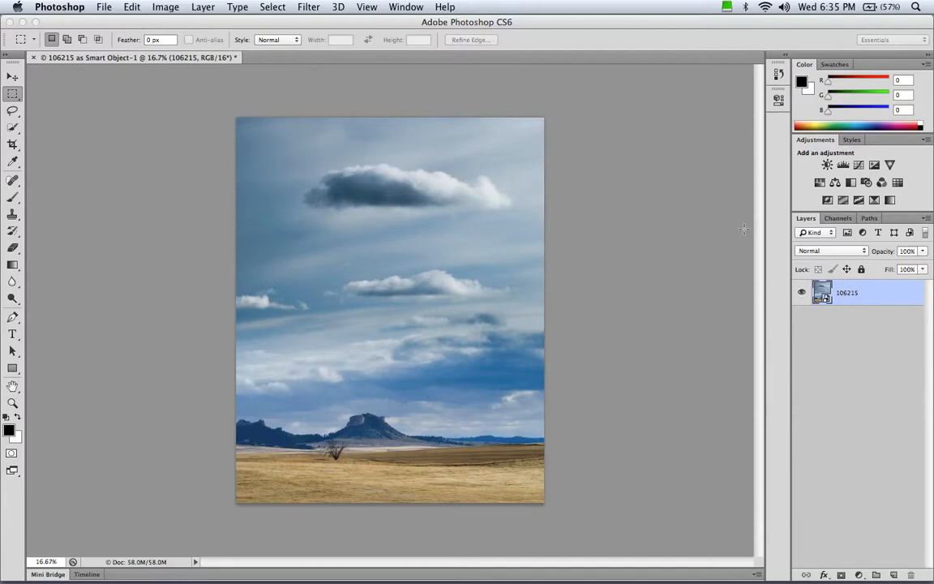
- Add a Curves adjustment layer and shape an S-curve that lifts the highlights and darkens the shadows
left_click(858, 167)
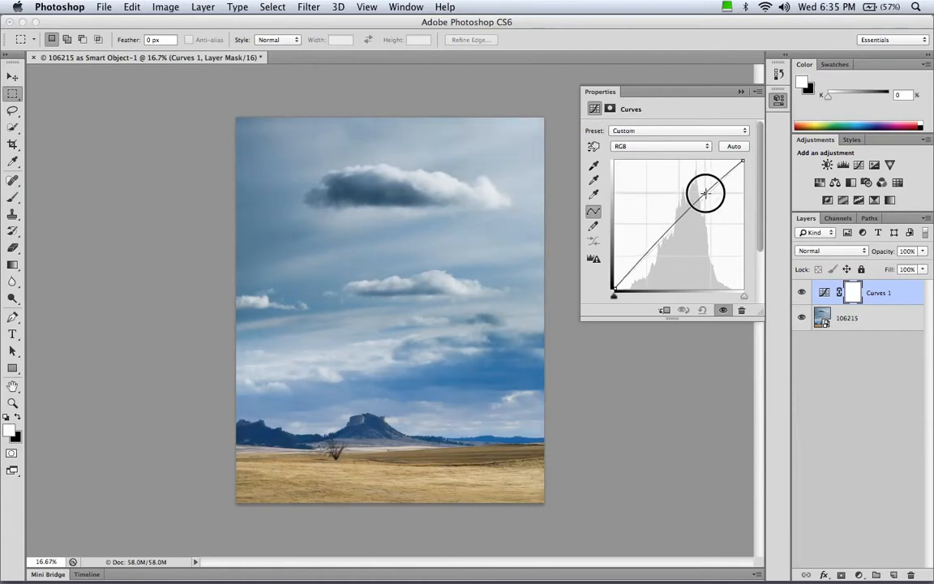
left_click_drag(709, 192, 694, 186)
left_click_drag(642, 249, 646, 264)
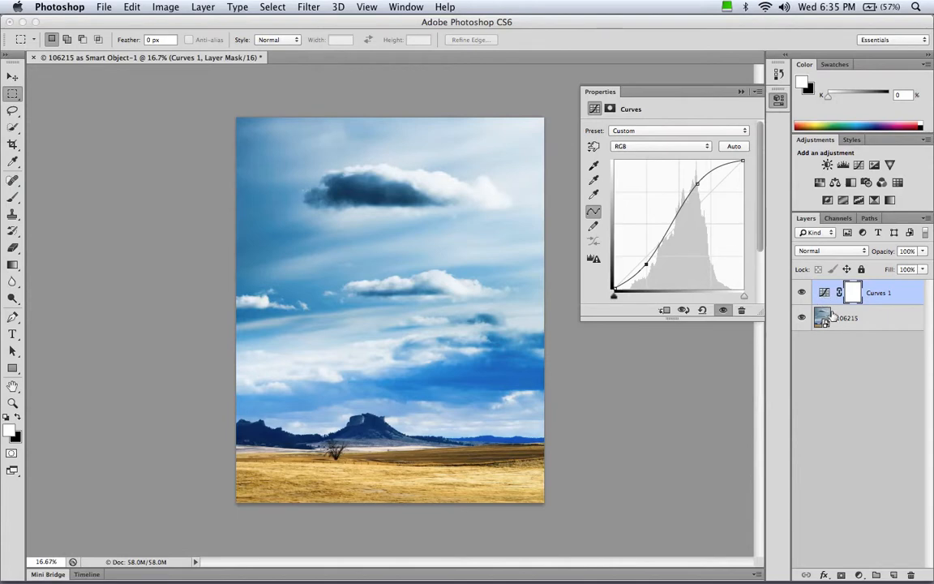
- Delete the Curves adjustment layer and collapse its properties
left_click(741, 311)
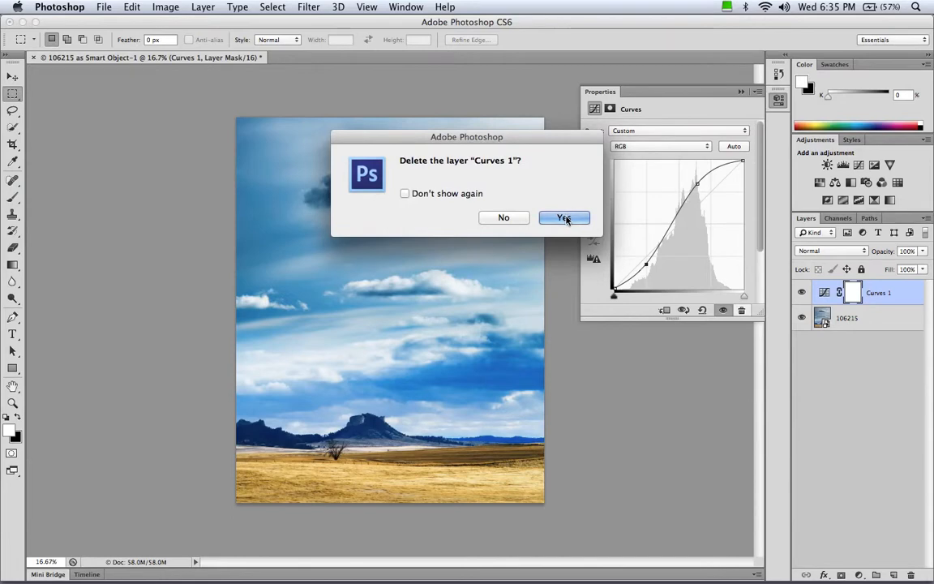
left_click(565, 218)
left_click(776, 101)
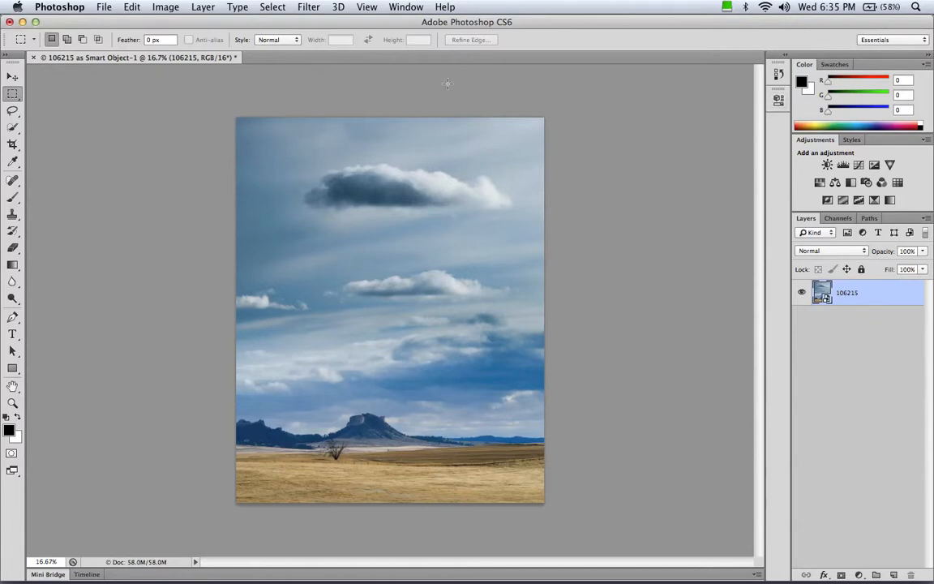
- Check which filters are available and convert the image to 8 Bits/Channel mode
left_click(309, 7)
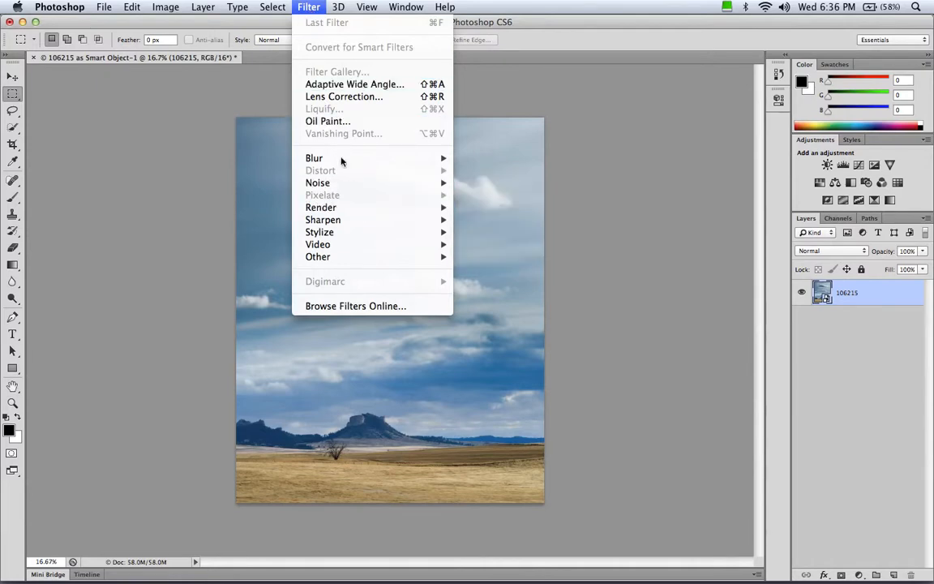
left_click(313, 7)
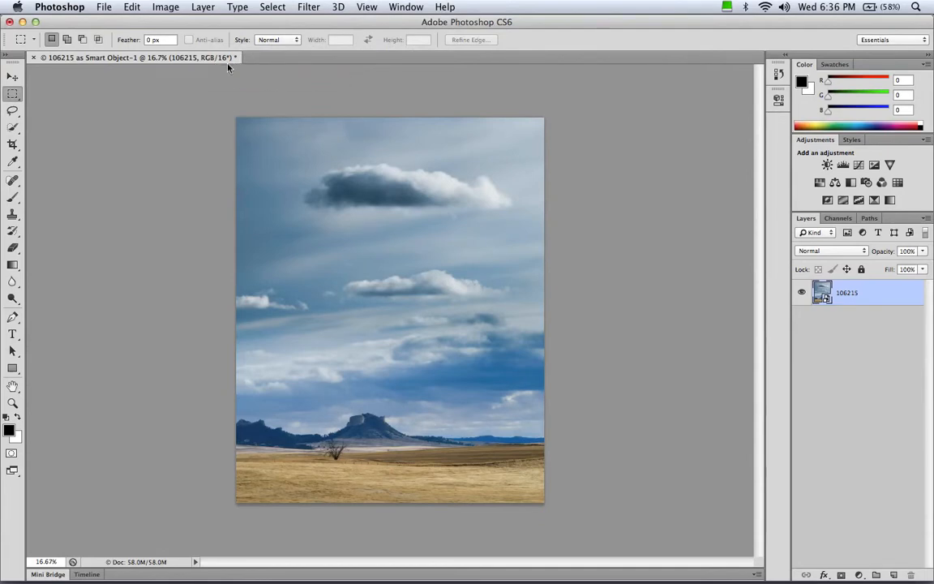
left_click(166, 7)
mouse_move(211, 22)
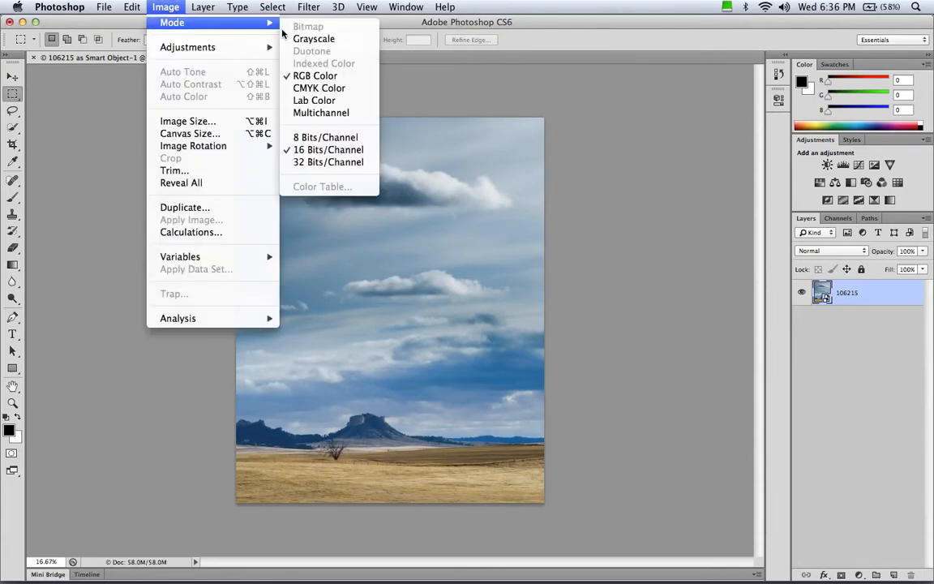
left_click(300, 137)
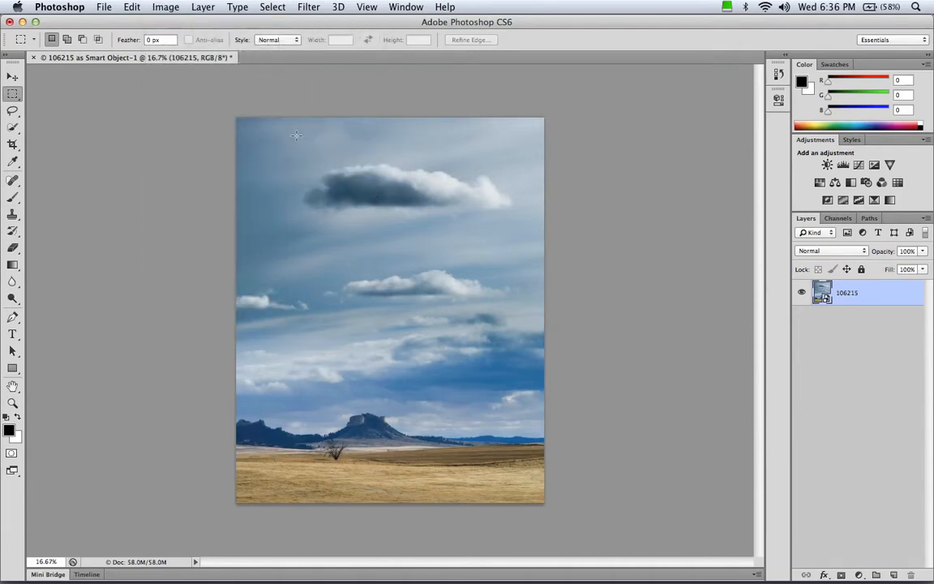
- Apply a Gaussian Blur smart filter with a radius of 10 pixels to the 106215 layer
left_click(308, 7)
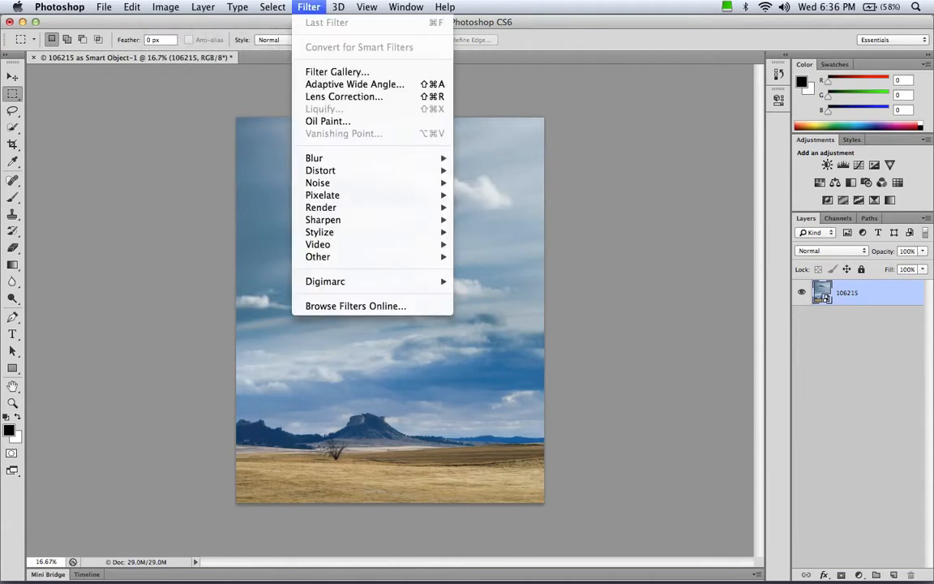
mouse_move(365, 160)
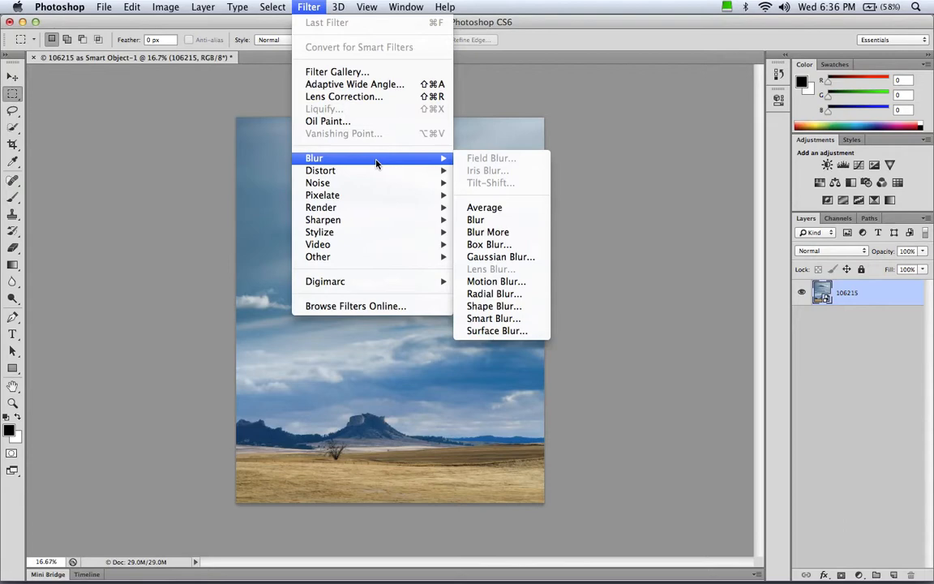
left_click(503, 259)
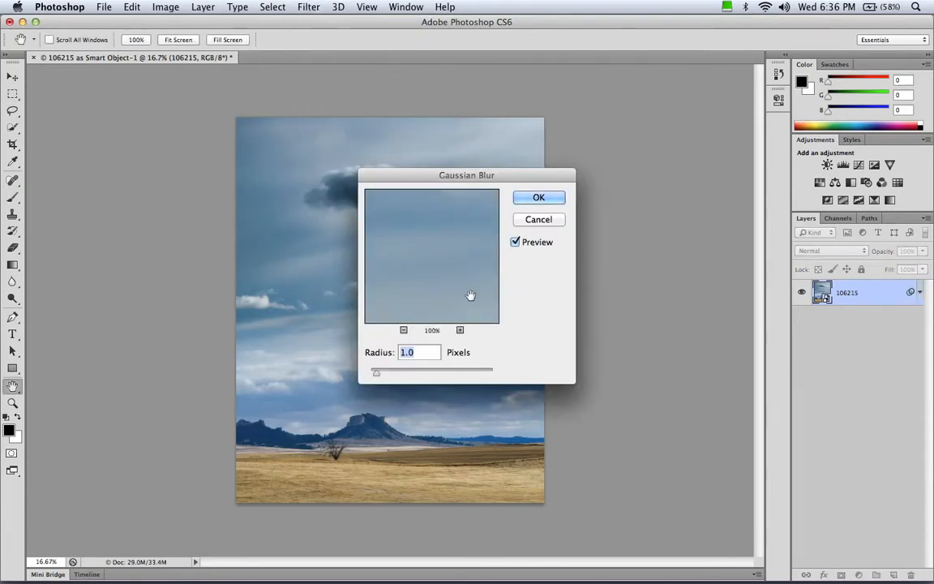
type("10")
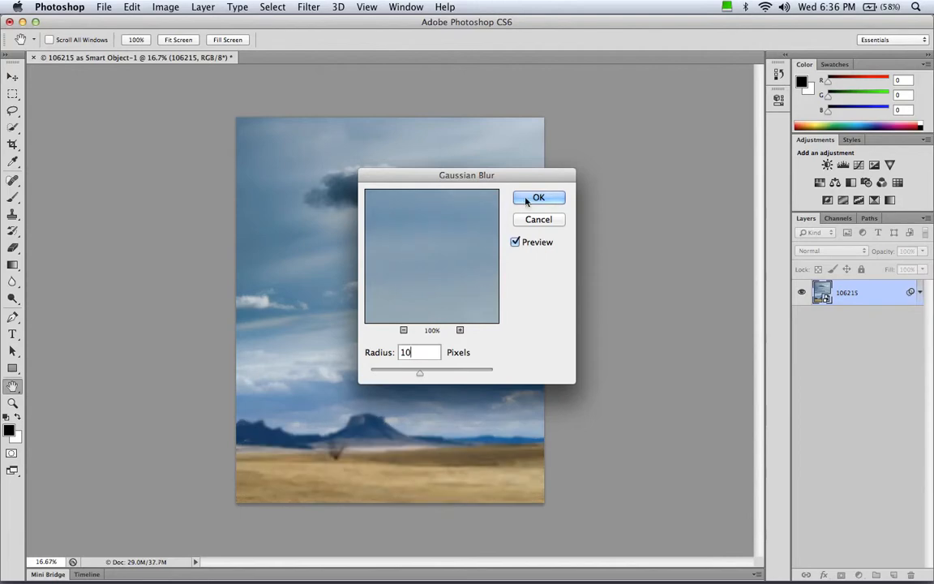
left_click(526, 199)
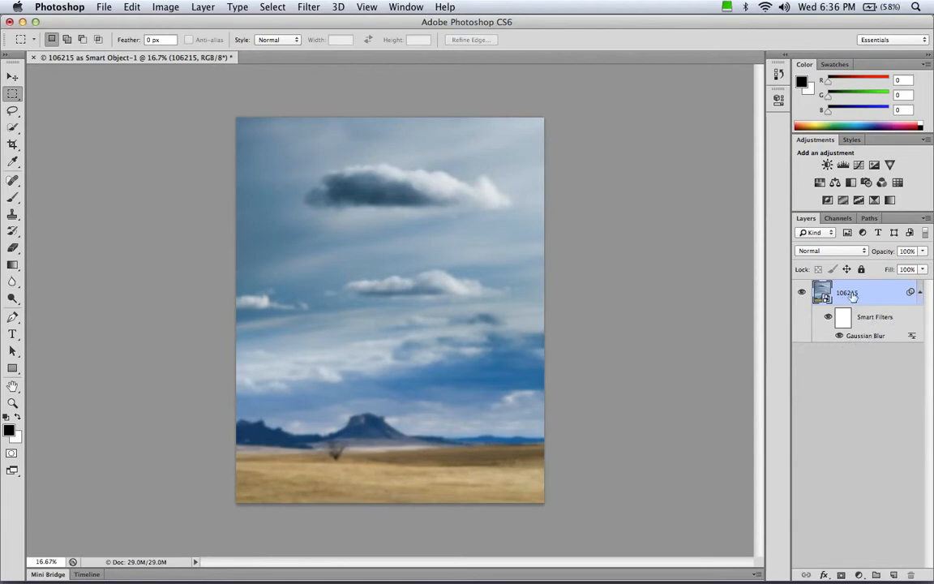
- Set the Gaussian Blur smart filter's radius to 20 pixels
double_click(865, 337)
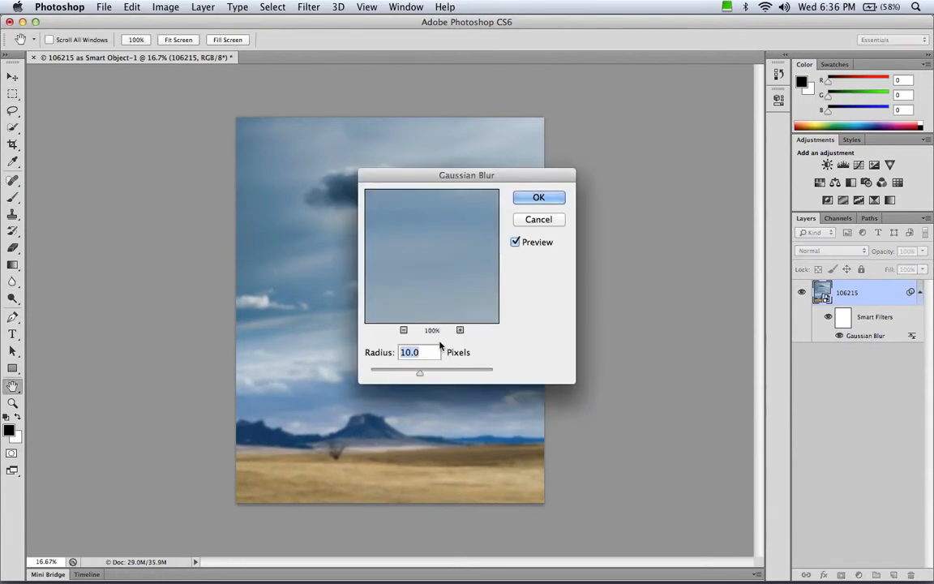
type("20")
left_click(520, 202)
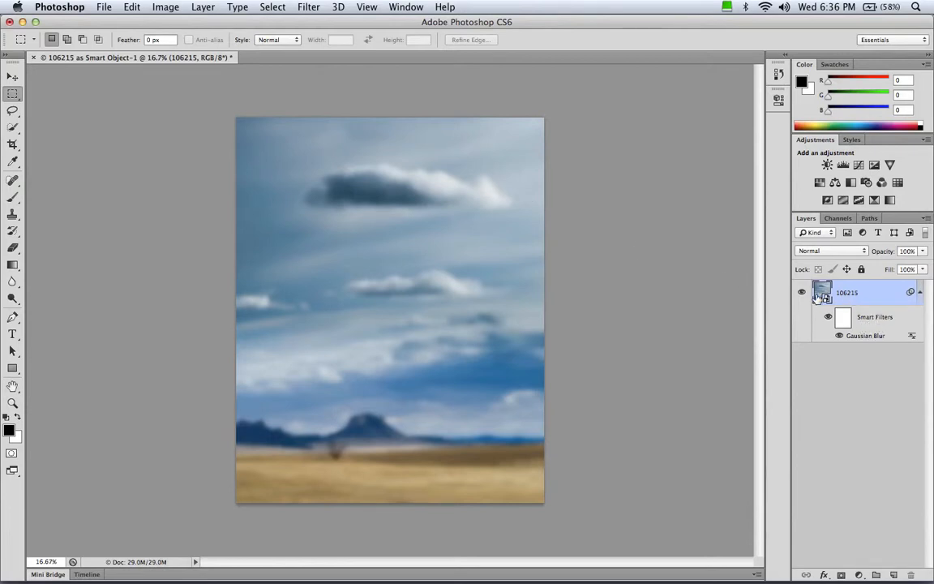
- Review the Gaussian Blur settings once more and delete the smart filters from the 106215 layer
double_click(855, 335)
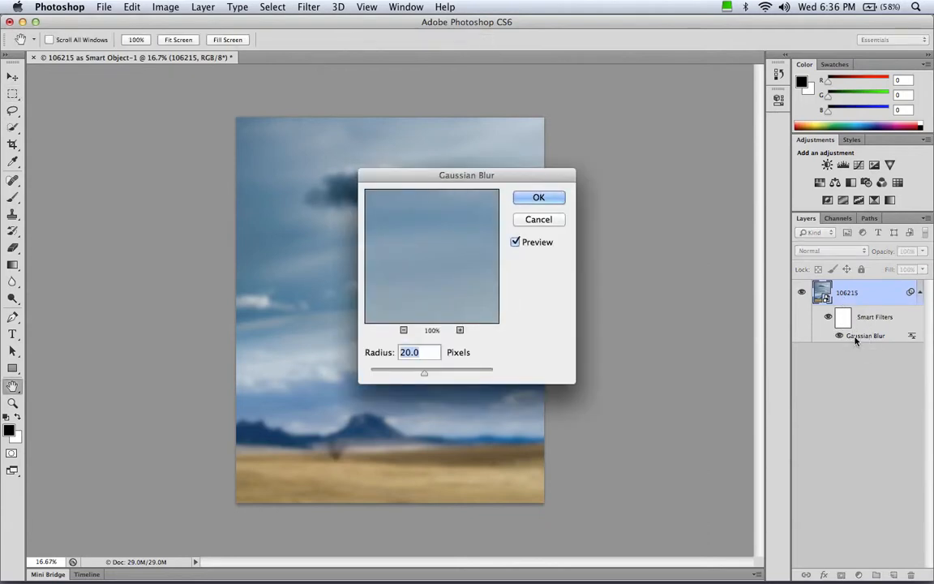
left_click(529, 198)
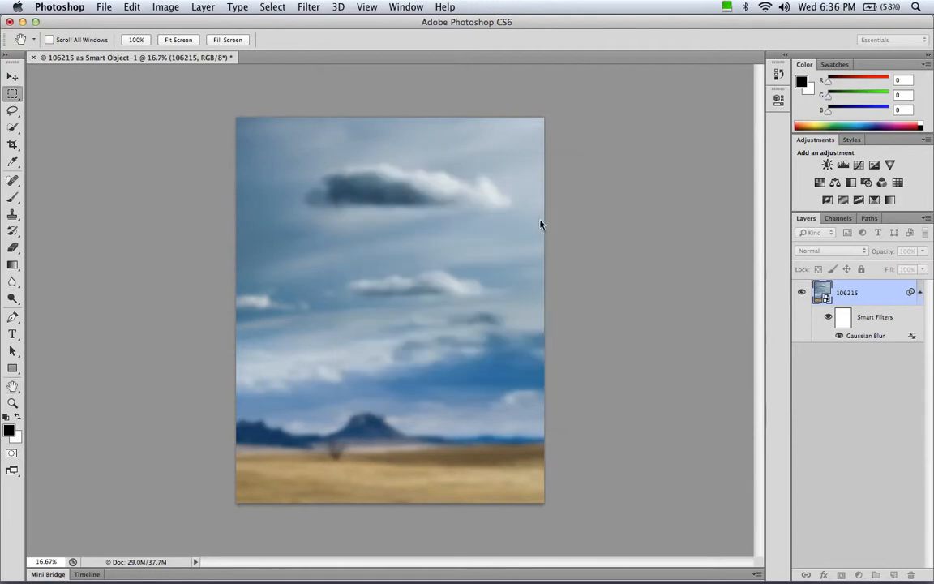
left_click_drag(870, 317, 910, 574)
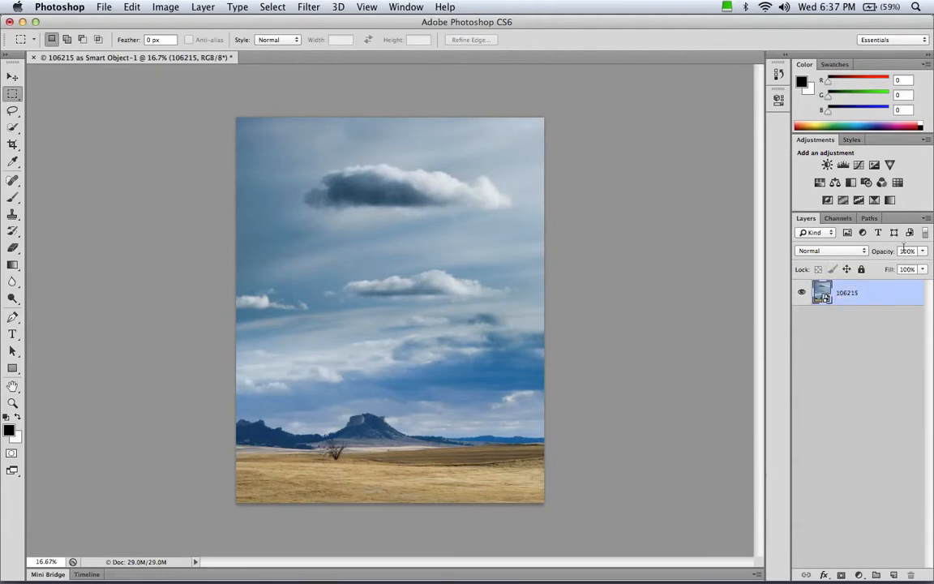
- Duplicate the 106215 smart object layer and name the duplicate "Filter"
right_click(846, 296)
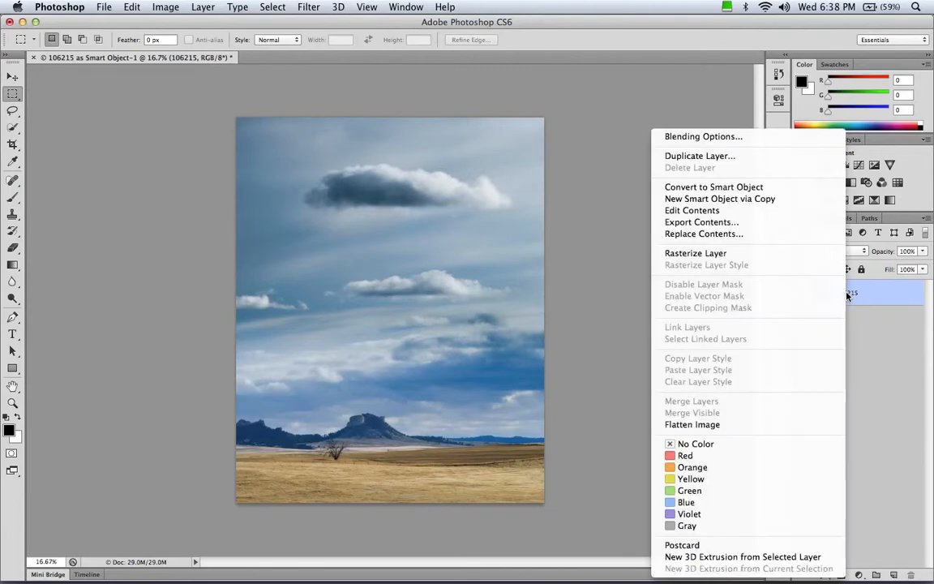
left_click(695, 157)
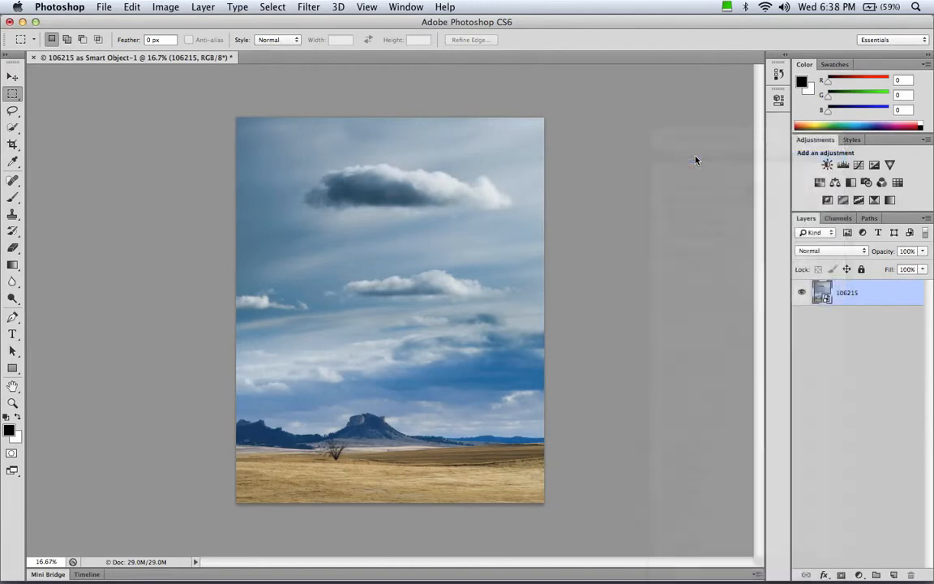
type("t")
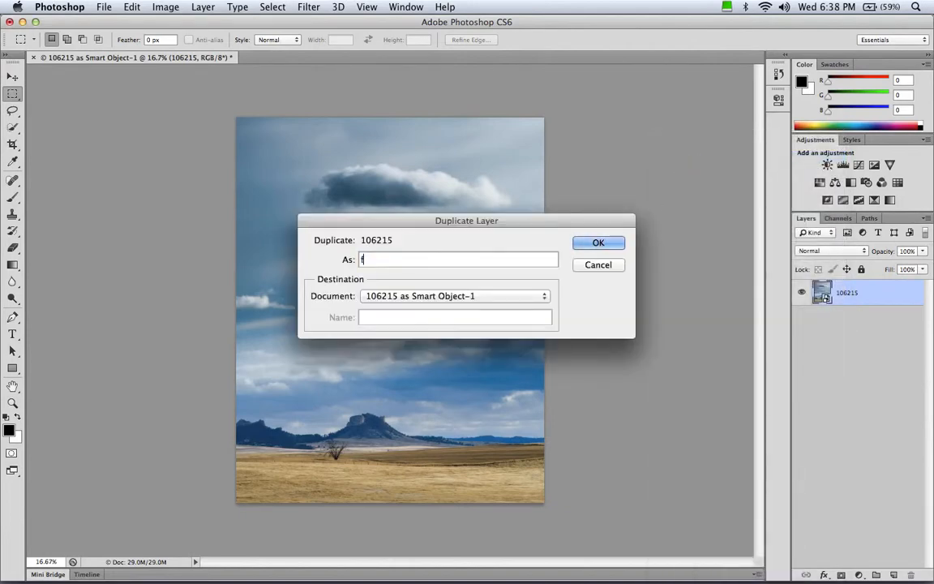
type("ilter")
key("Return")
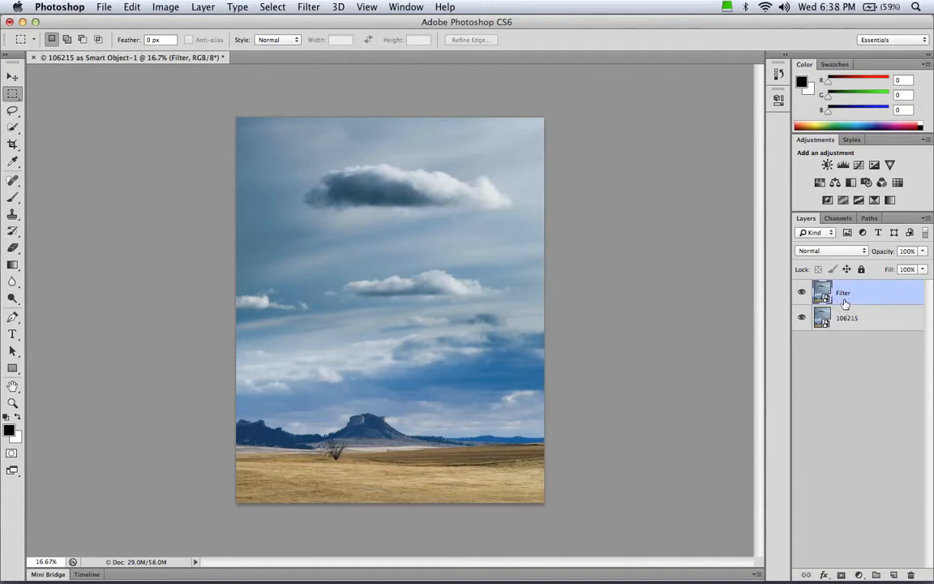
- Make a quick copy of the Filter layer and delete that copy
left_click(844, 288)
key("super+j")
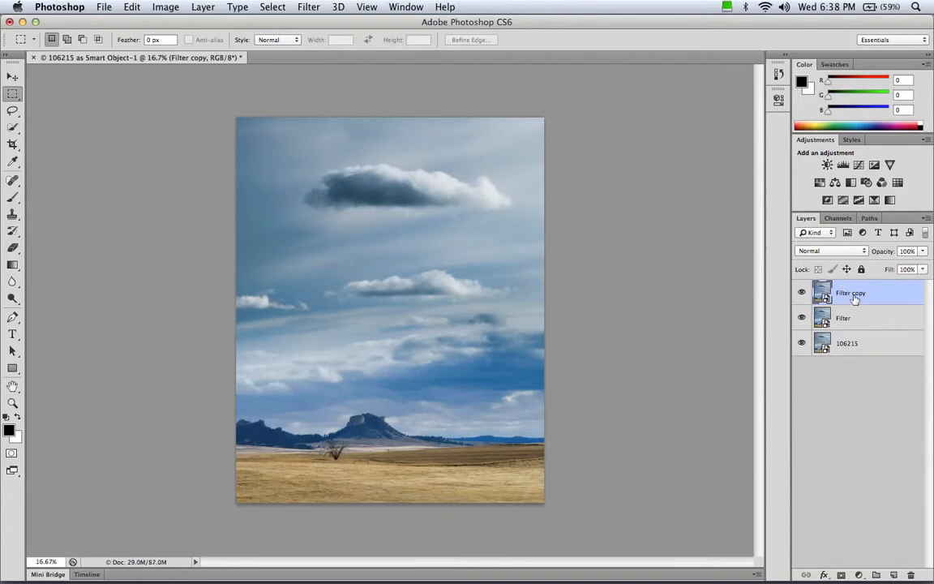
left_click_drag(851, 296, 910, 574)
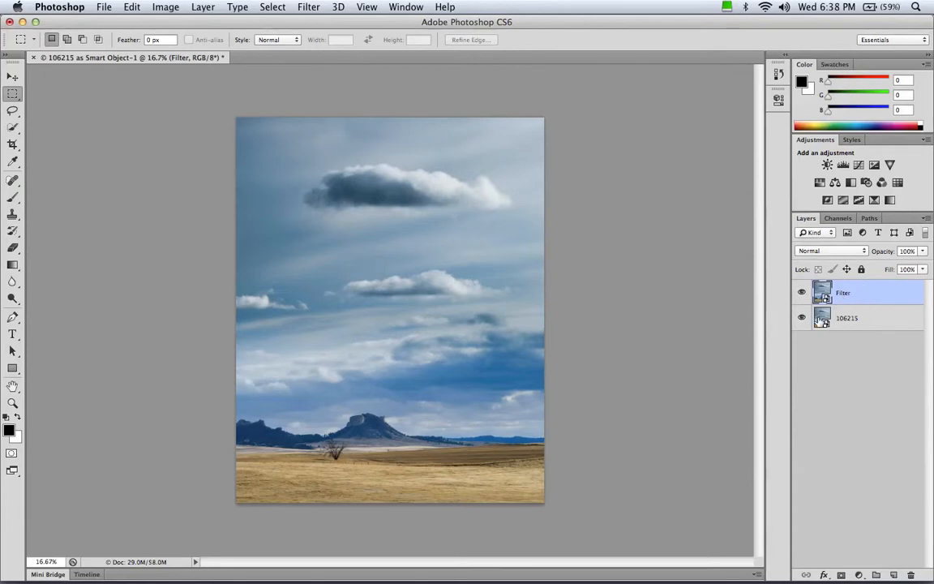
- Set the Filter layer's blending mode to Darken
left_click(829, 252)
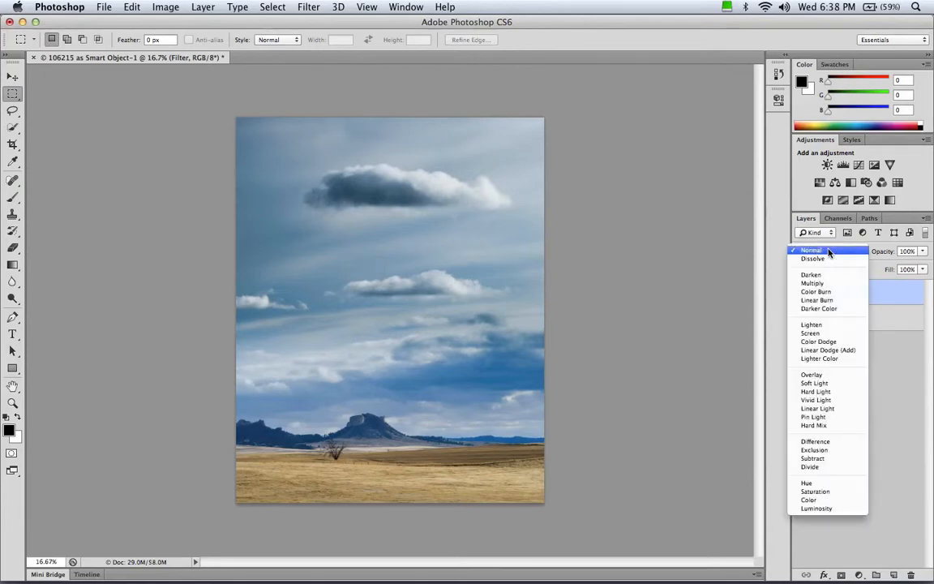
left_click(829, 274)
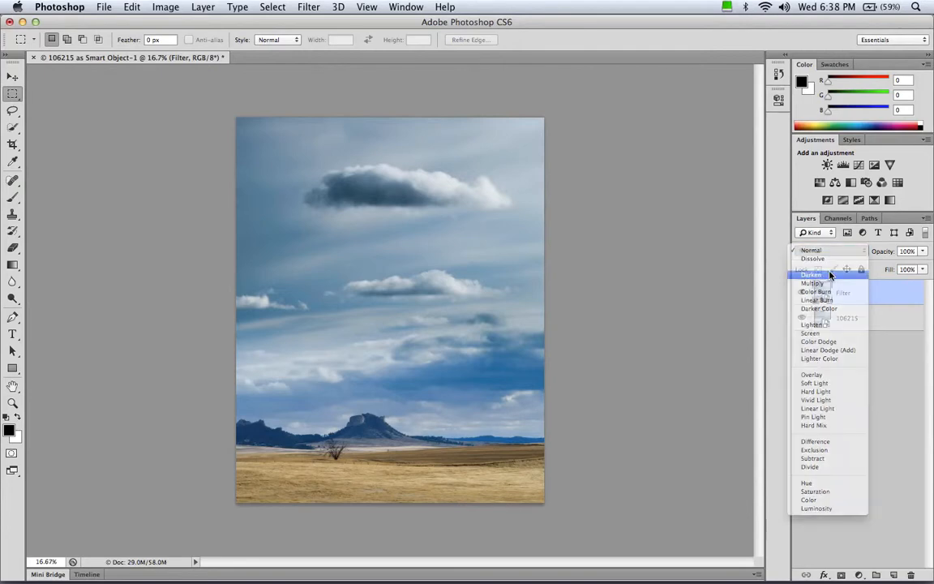
- Try the Multiply, Color Burn and Linear Burn blending modes on the Filter layer
left_click(831, 252)
left_click(830, 258)
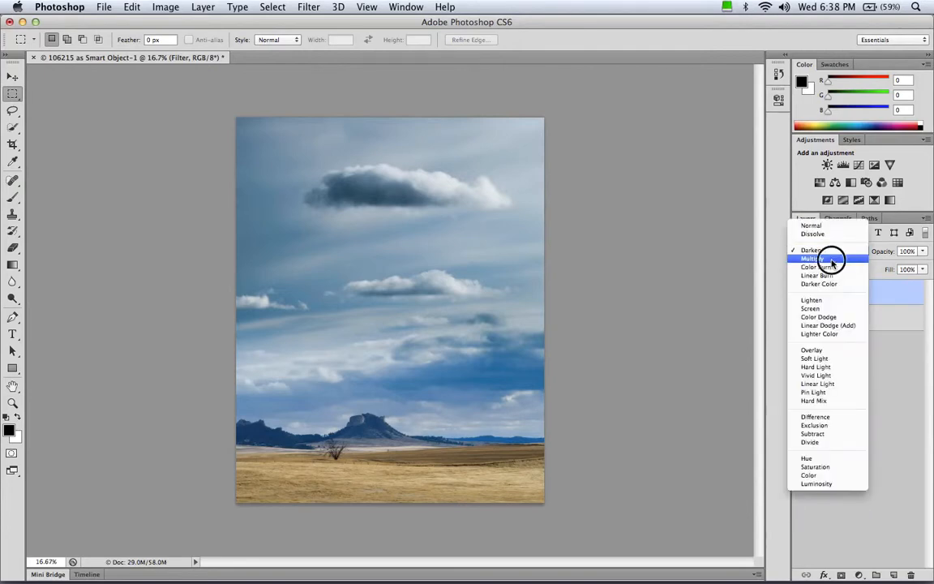
left_click(831, 253)
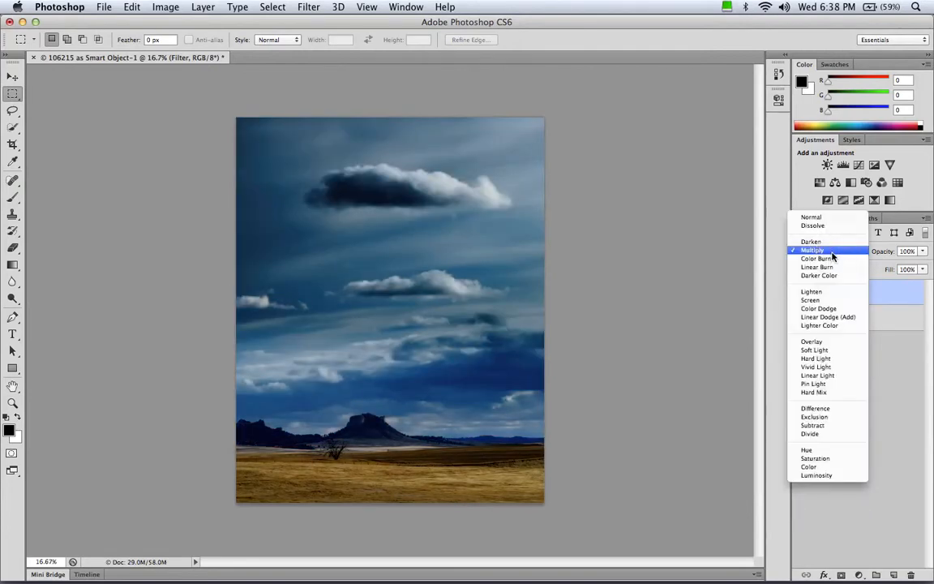
left_click(833, 259)
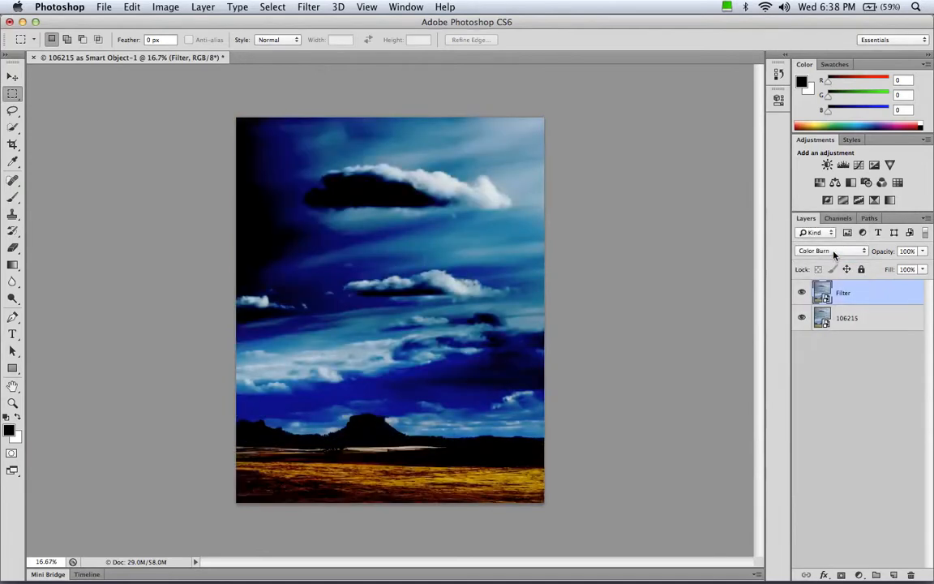
left_click(834, 253)
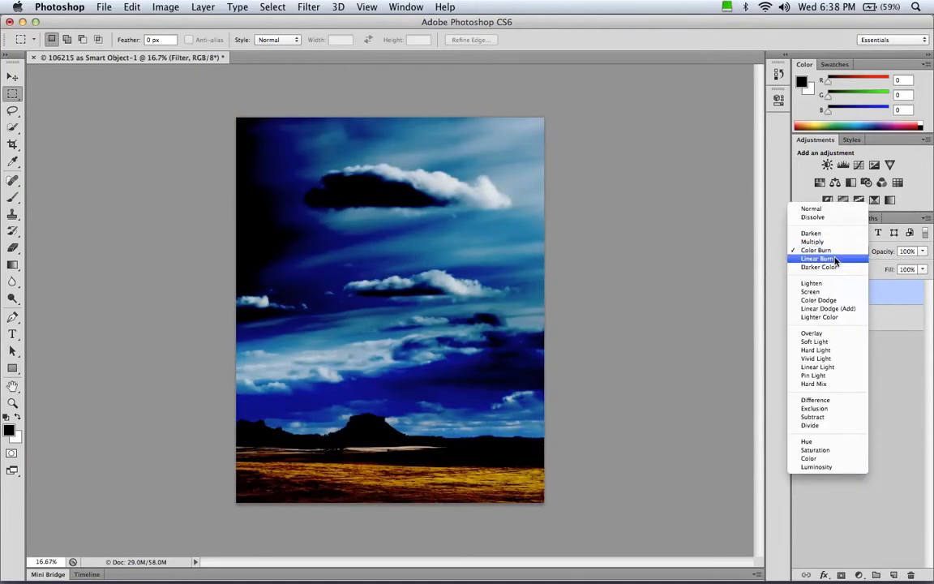
left_click(835, 260)
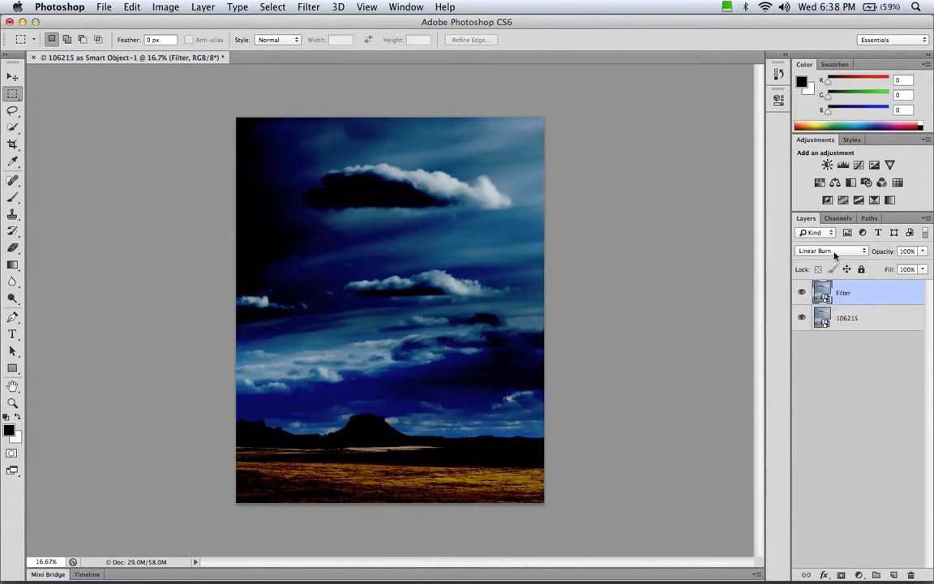
- Try the Lighten, Screen, Color Dodge and Lighter Color blending modes on the Filter layer
left_click(835, 251)
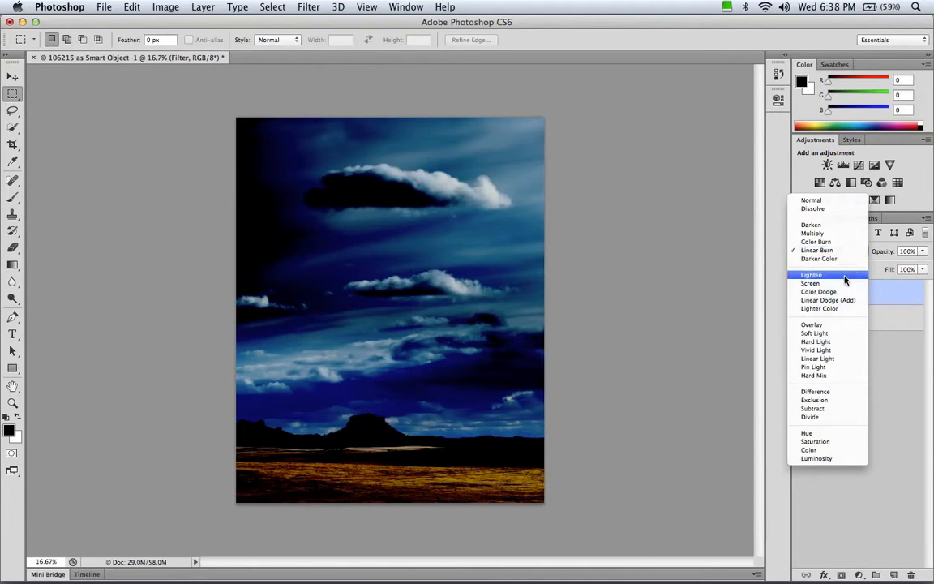
left_click(845, 279)
left_click(834, 252)
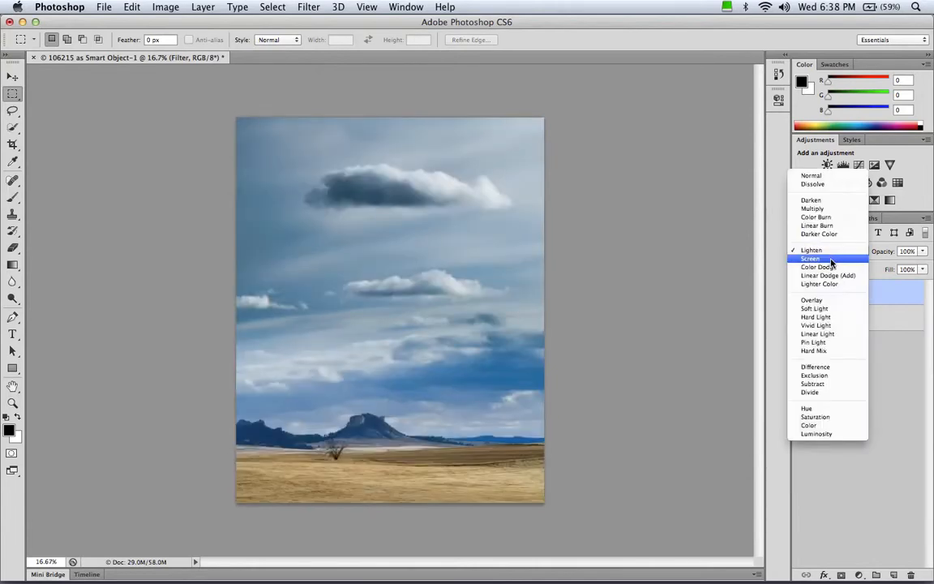
left_click(830, 259)
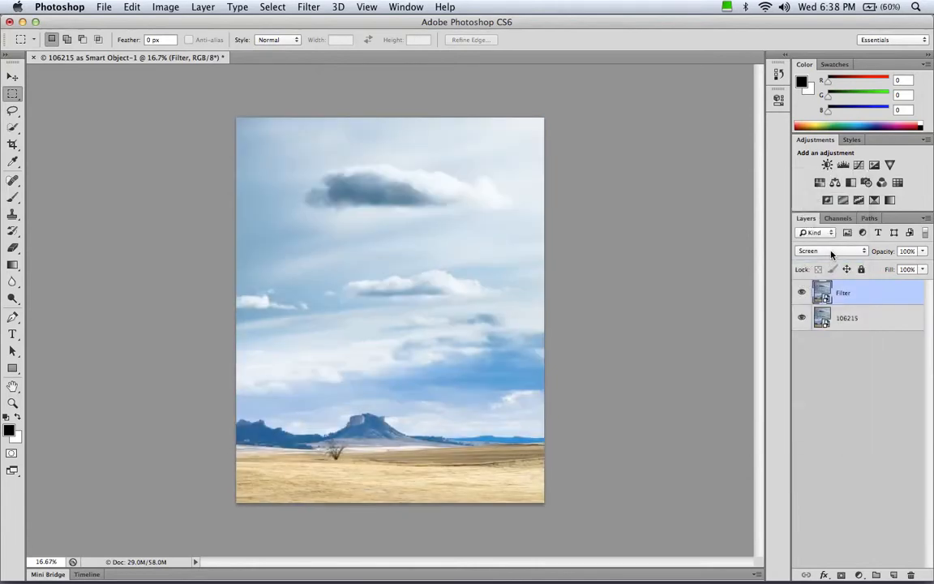
left_click(831, 254)
left_click(835, 260)
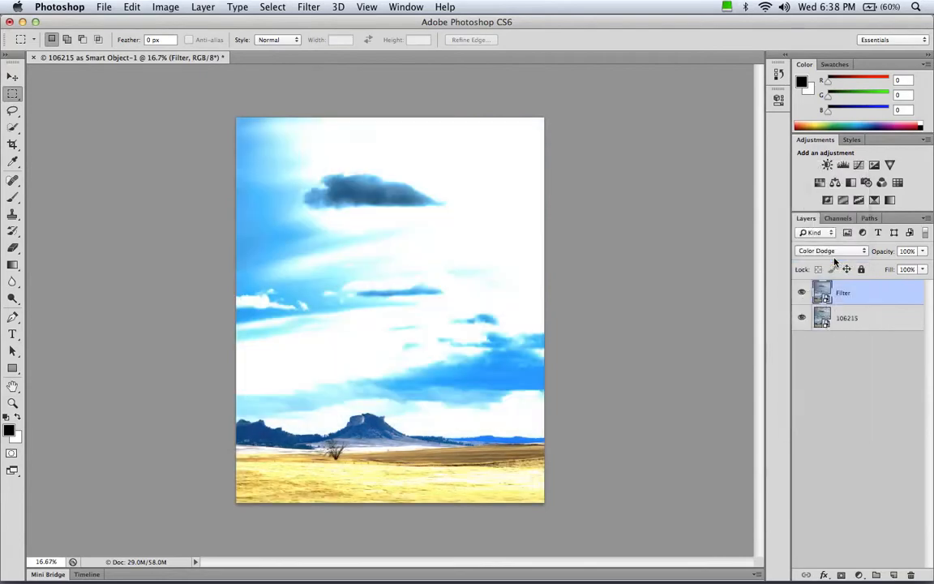
left_click(836, 254)
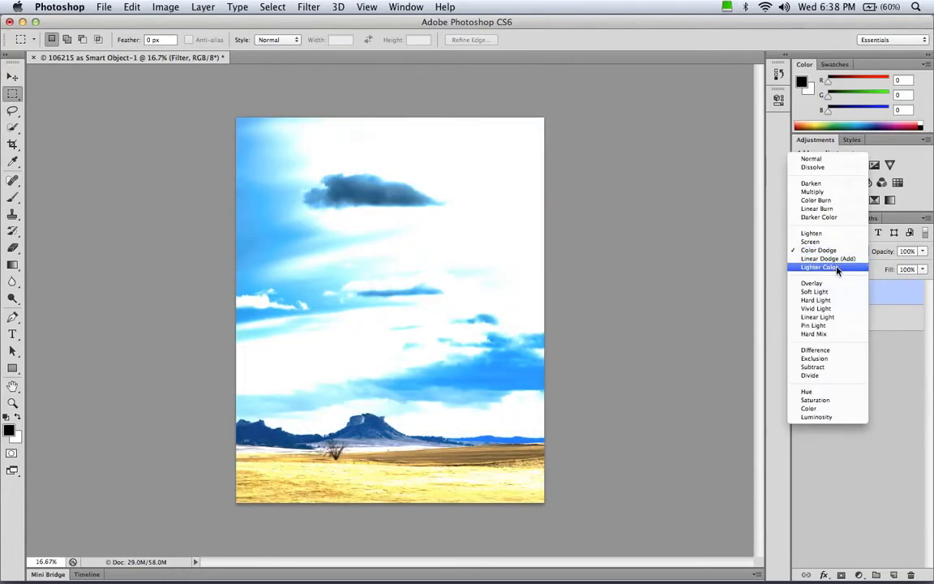
left_click(836, 266)
- Try the Overlay blending mode on the Filter layer
left_click(830, 251)
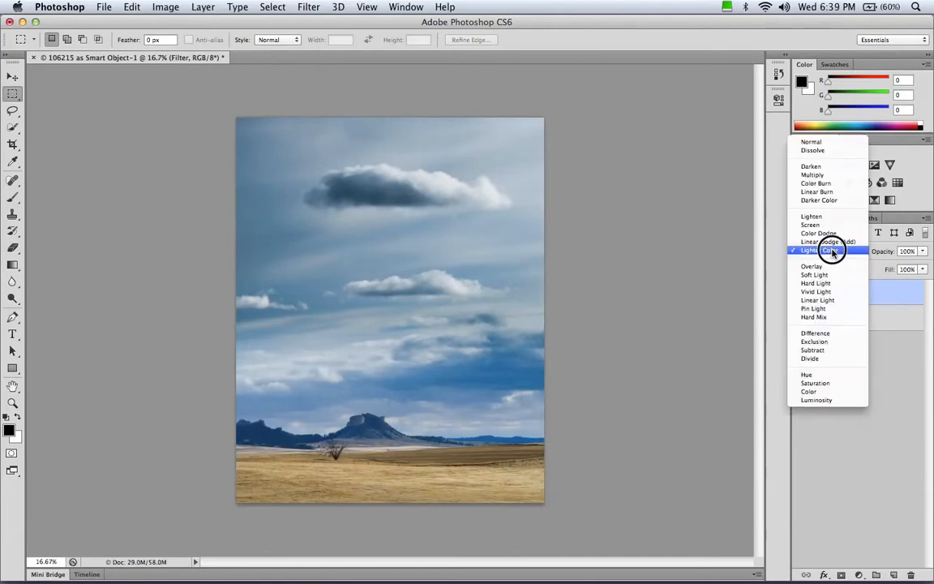
left_click(834, 266)
key("Down")
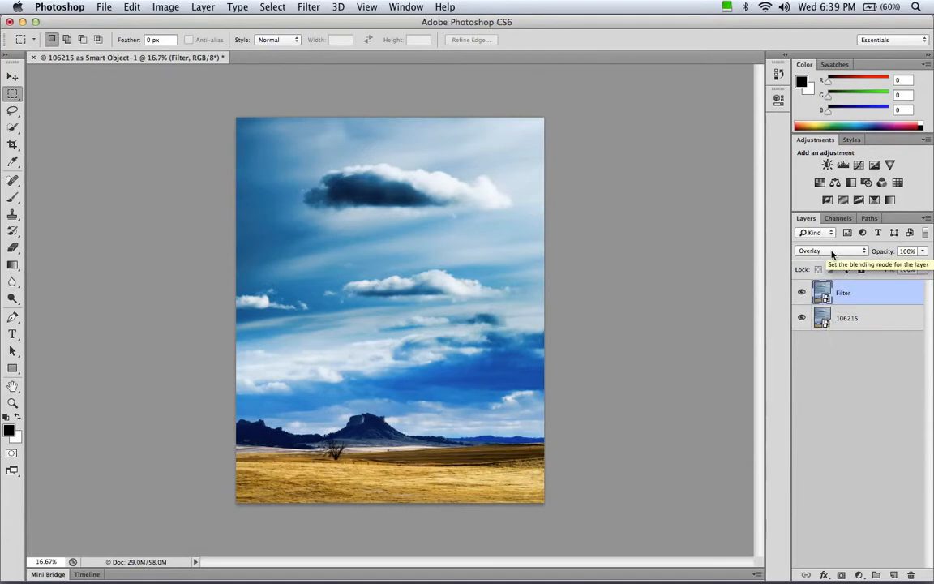
- Try the Difference and Exclusion blending modes on the Filter layer and set its mode back to Normal
left_click(832, 254)
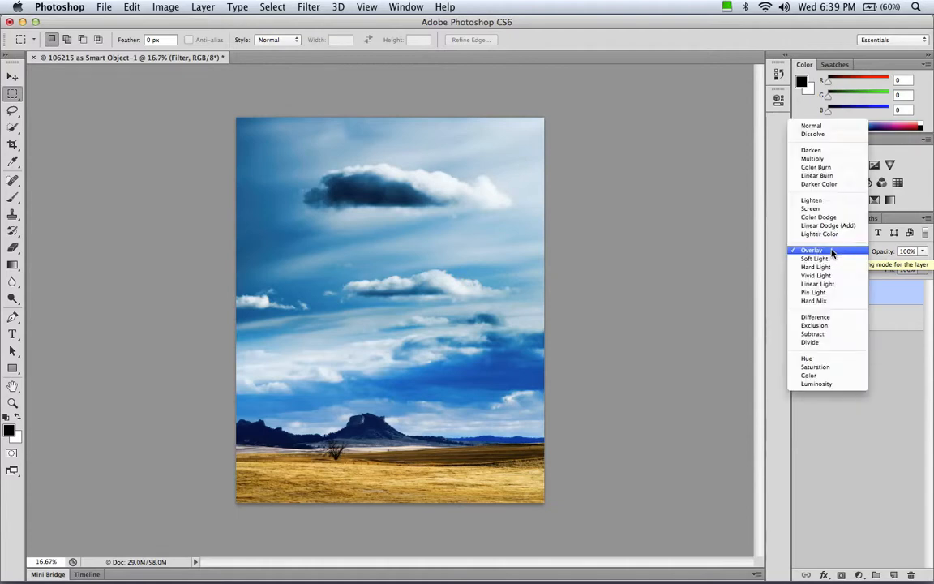
left_click(830, 317)
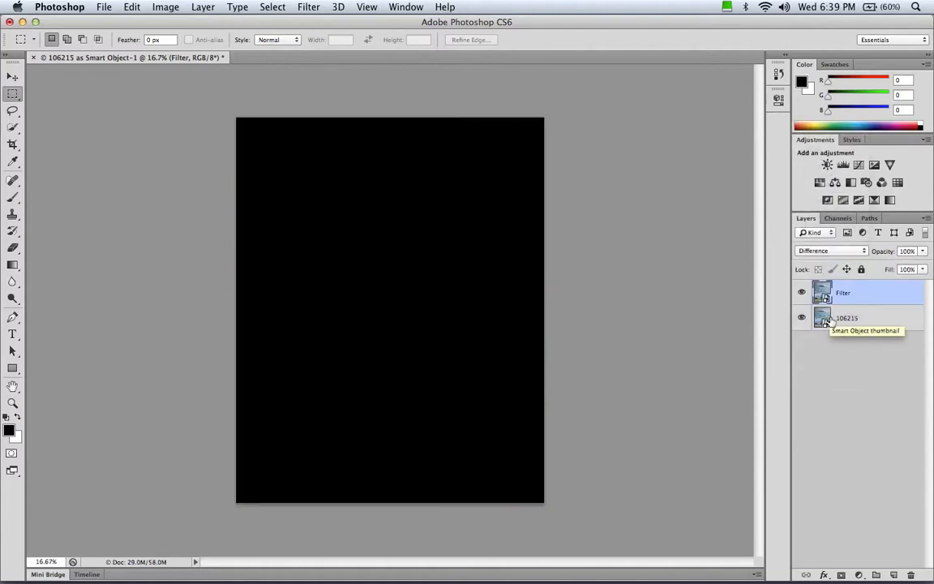
left_click(824, 253)
left_click(827, 260)
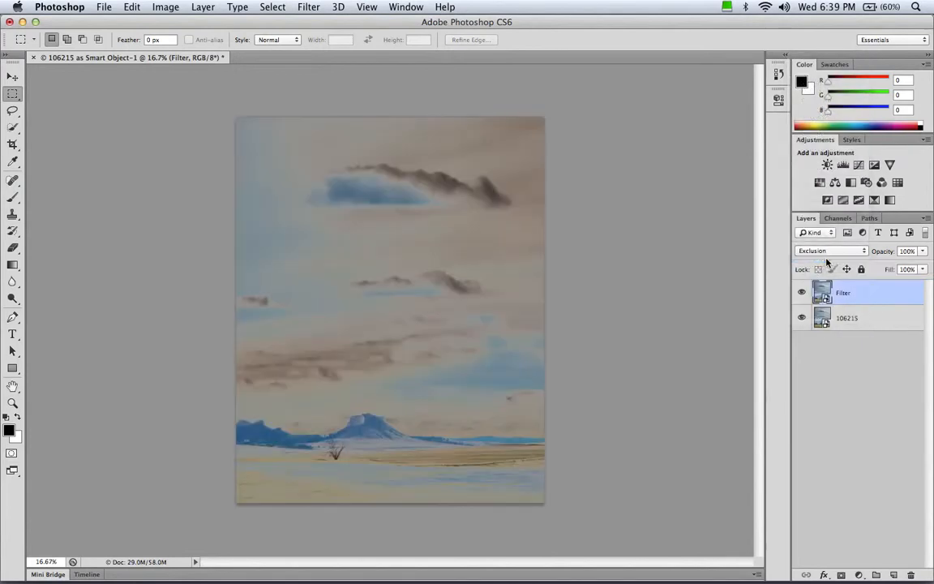
left_click(827, 254)
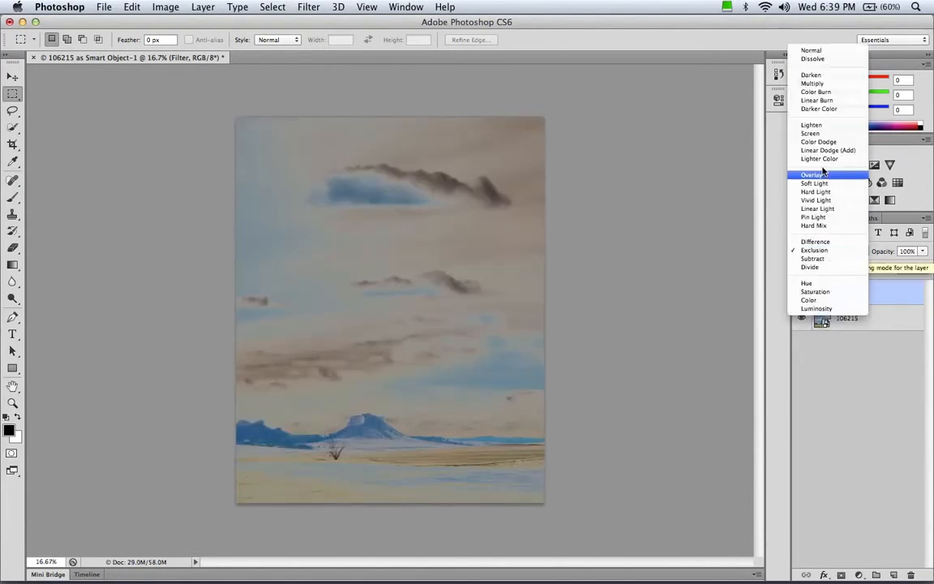
left_click(830, 54)
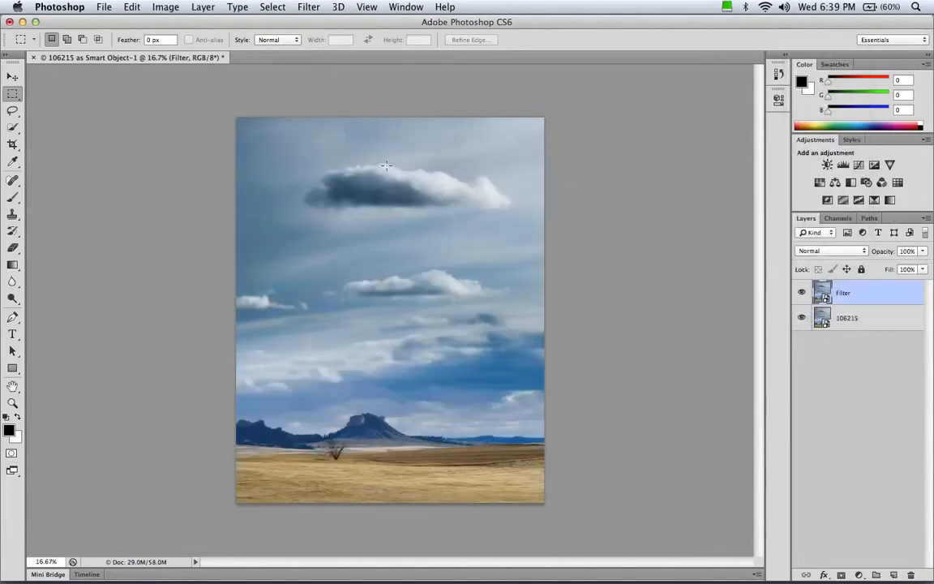
left_click(308, 7)
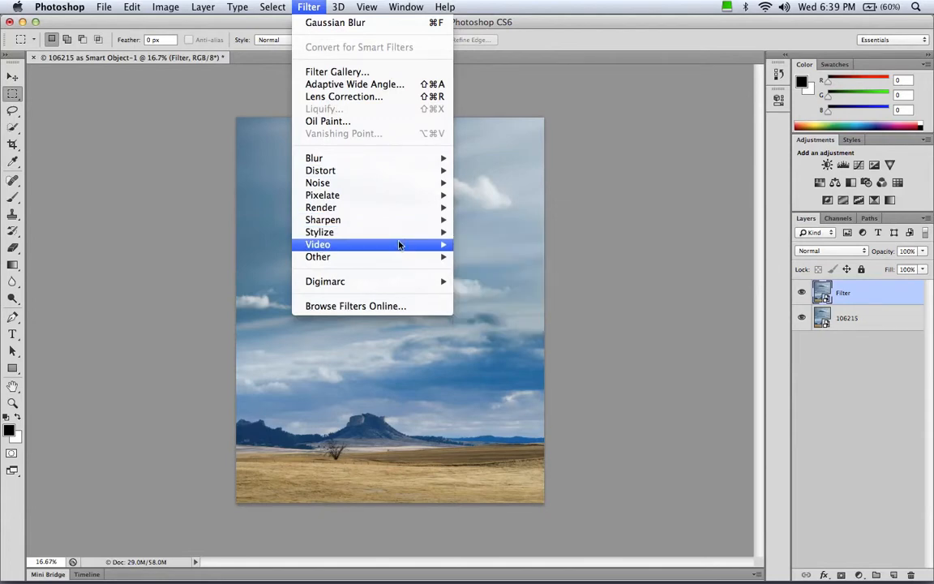
mouse_move(402, 200)
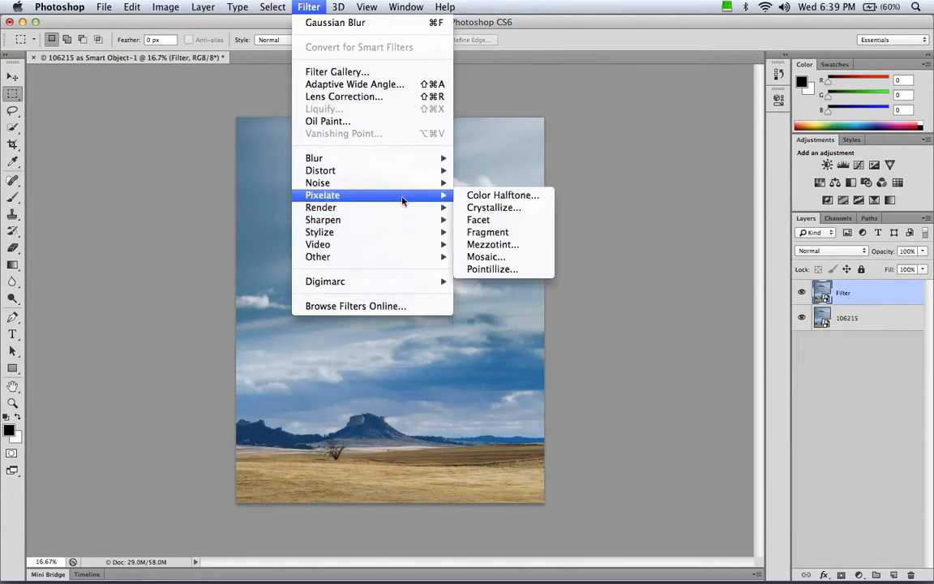
left_click(513, 257)
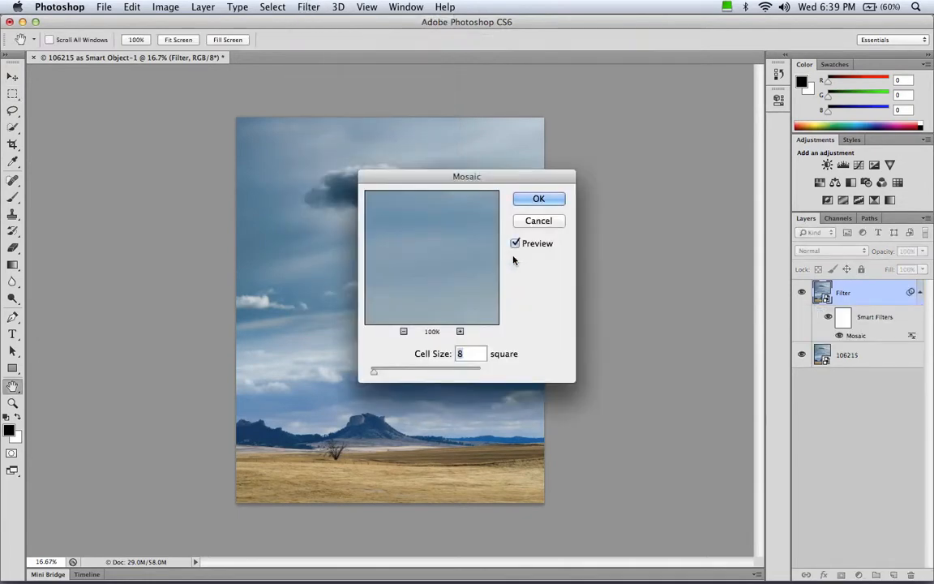
left_click(527, 219)
left_click(311, 8)
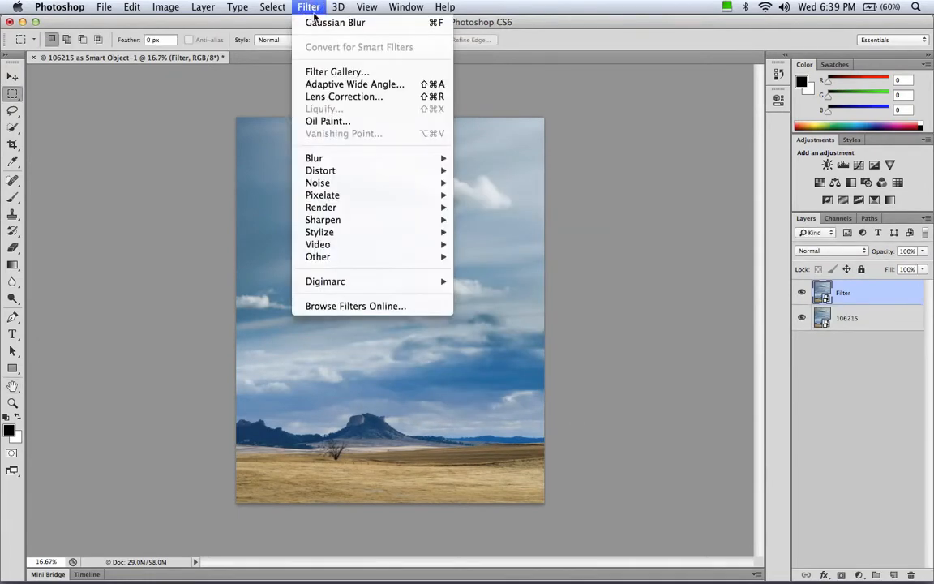
mouse_move(337, 195)
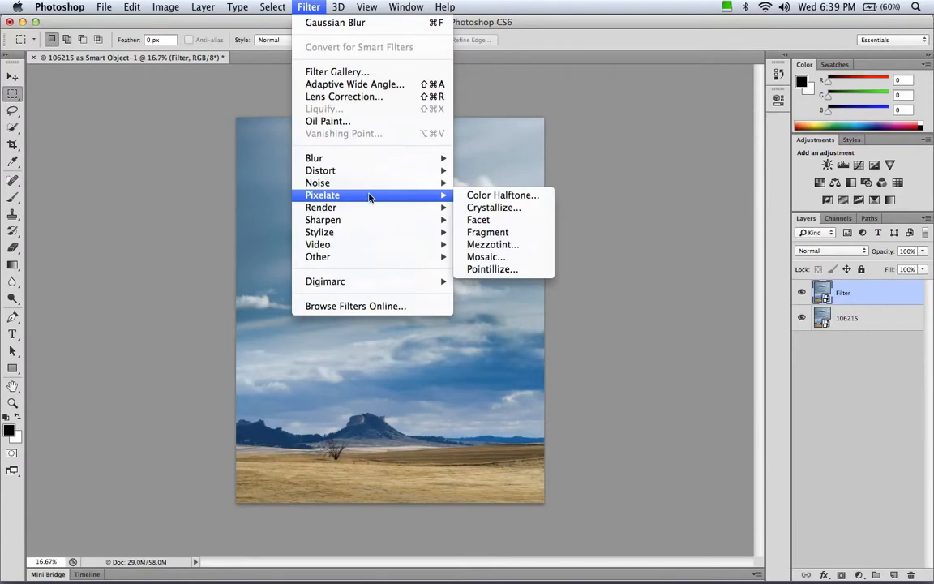
left_click(515, 209)
left_click(566, 175)
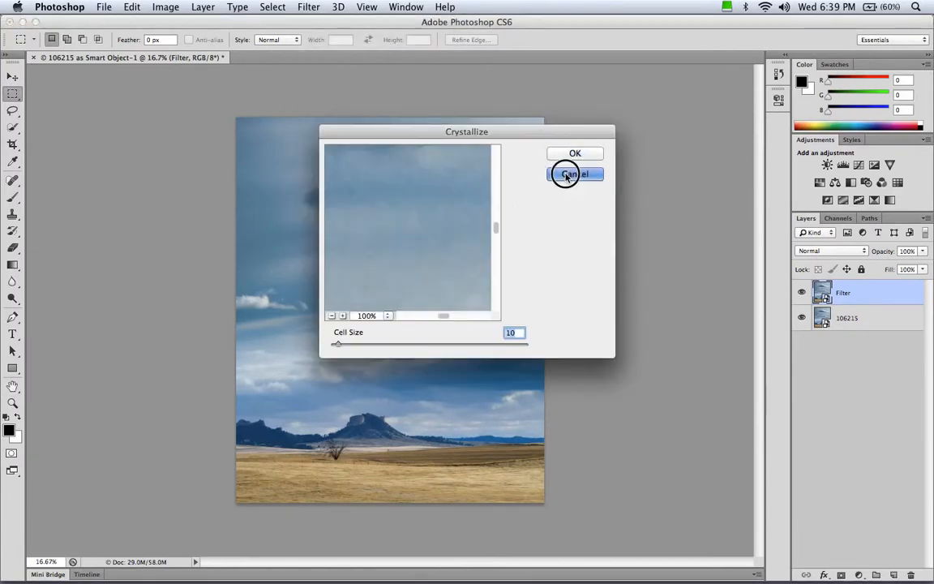
left_click(308, 6)
mouse_move(381, 222)
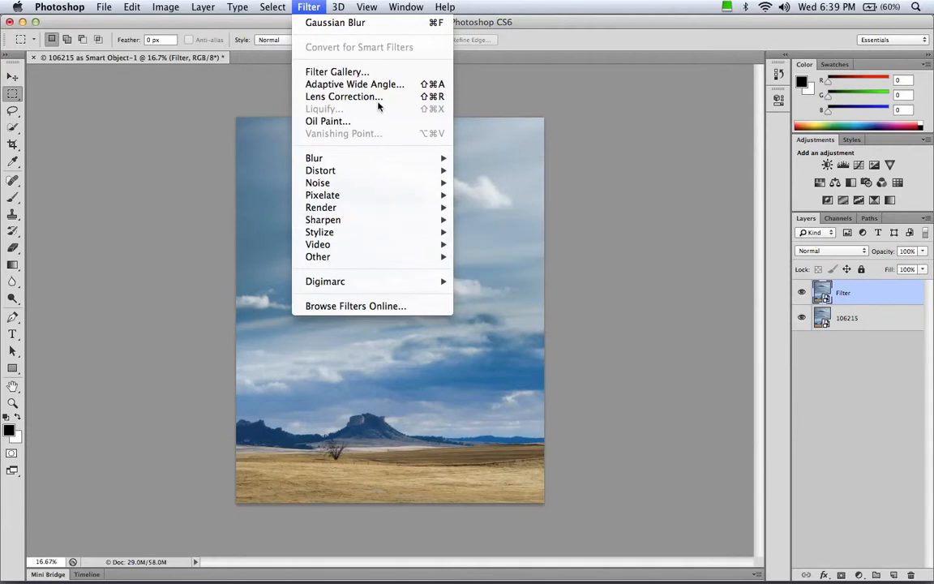
left_click(364, 71)
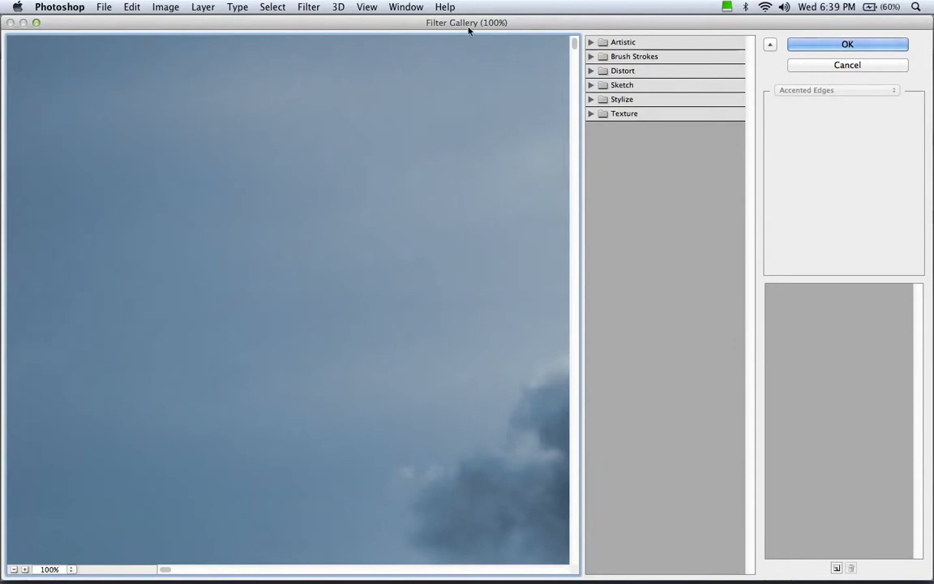
left_click(326, 7)
left_click(832, 64)
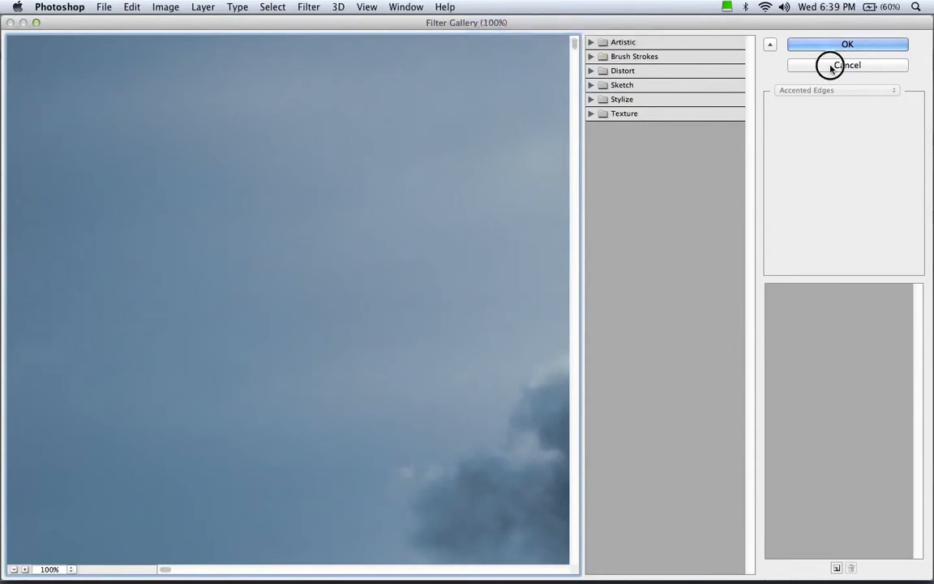
- Open the Filter Gallery for the Filter layer and fit the whole image in its preview
left_click(308, 6)
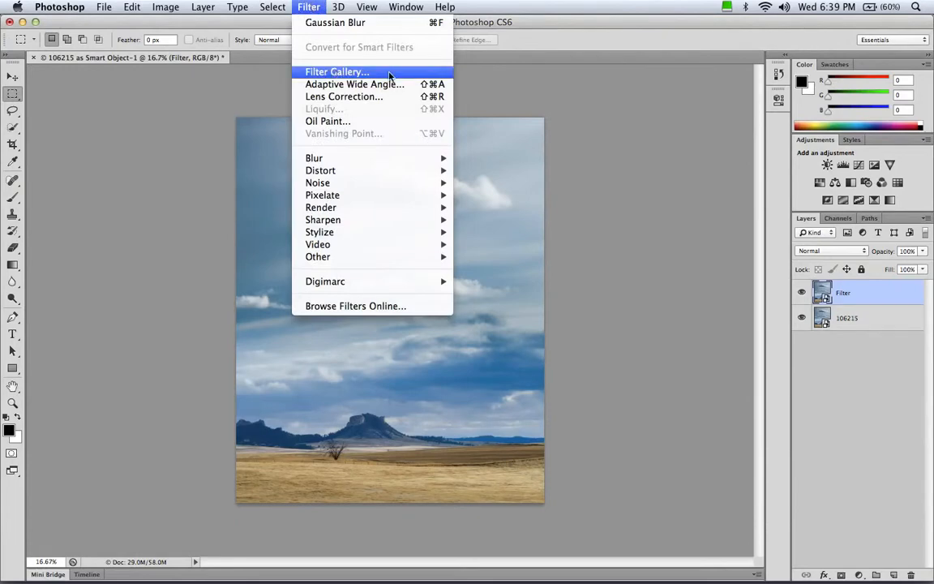
mouse_move(353, 222)
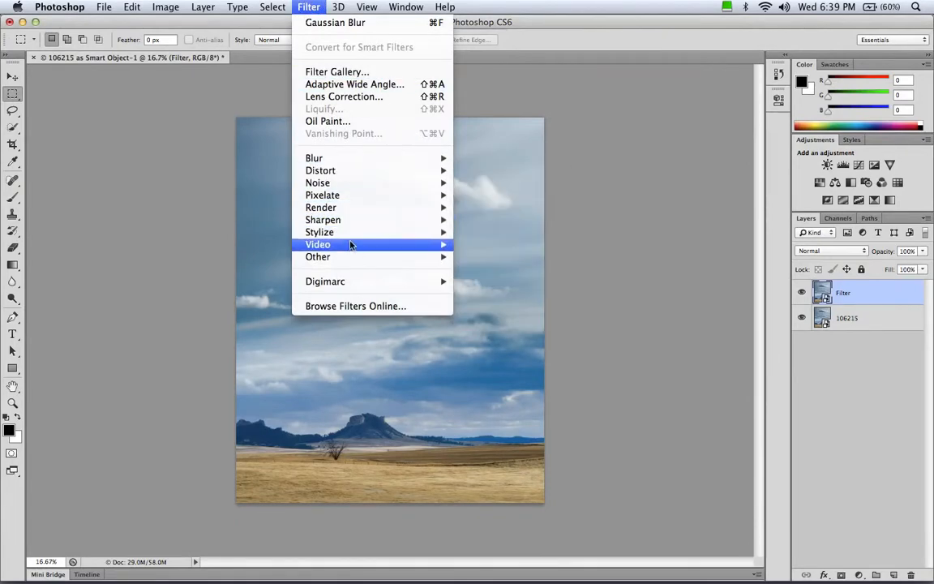
left_click(350, 74)
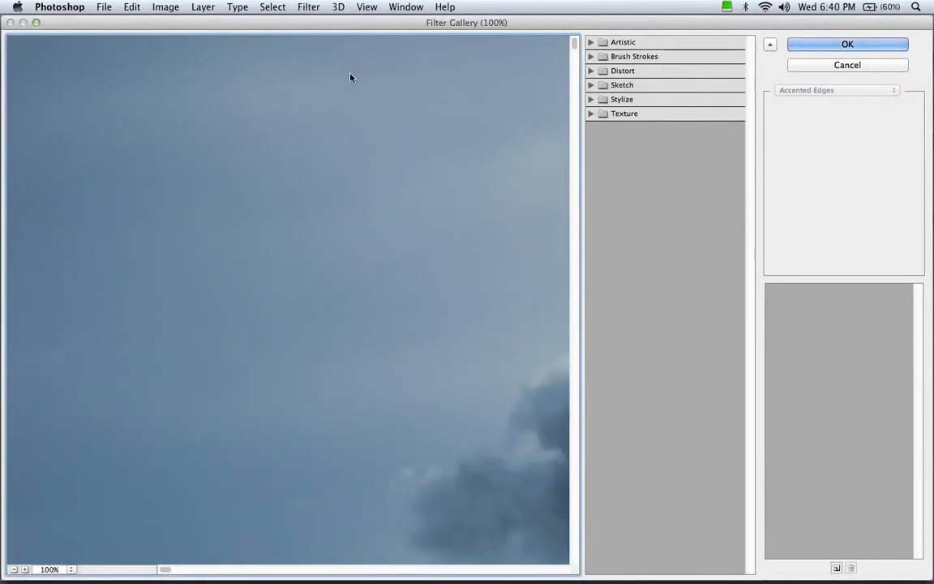
left_click(71, 569)
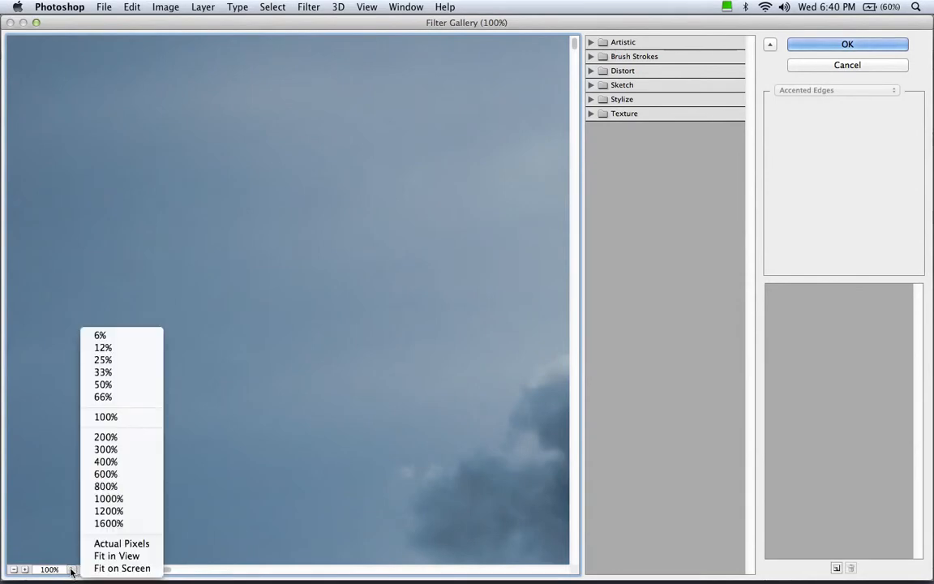
left_click(109, 557)
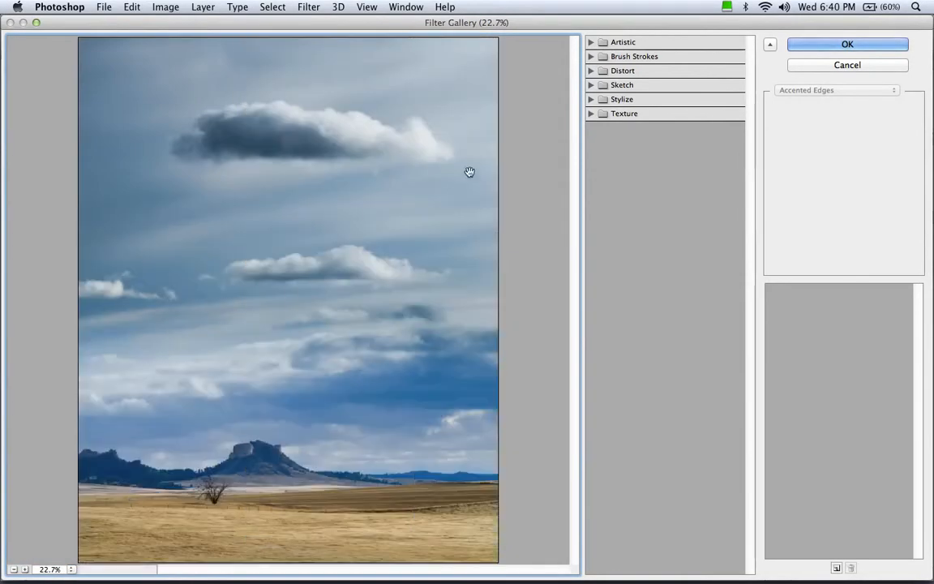
- Preview the Stained Glass texture filter and replace it with the Glowing Edges filter from the Stylize group
left_click(590, 114)
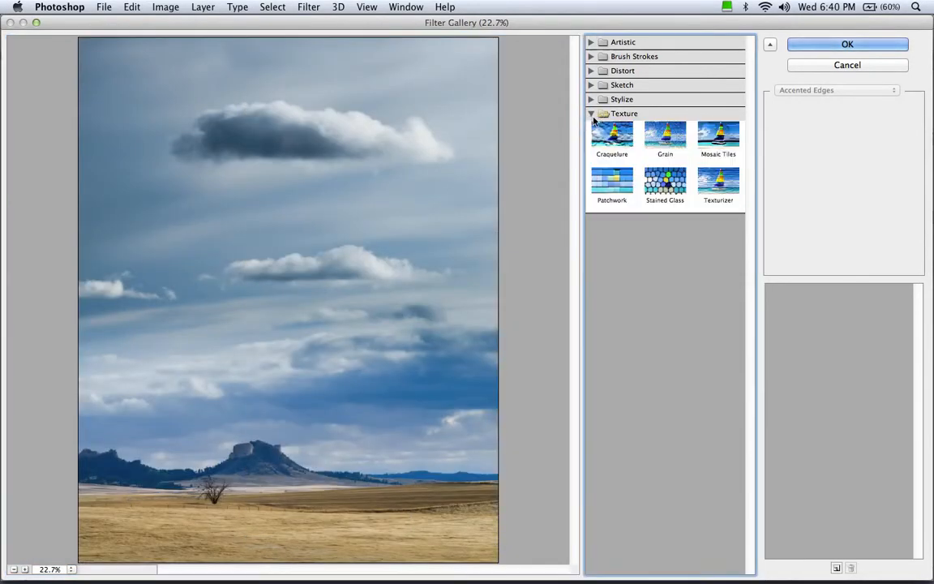
left_click(662, 184)
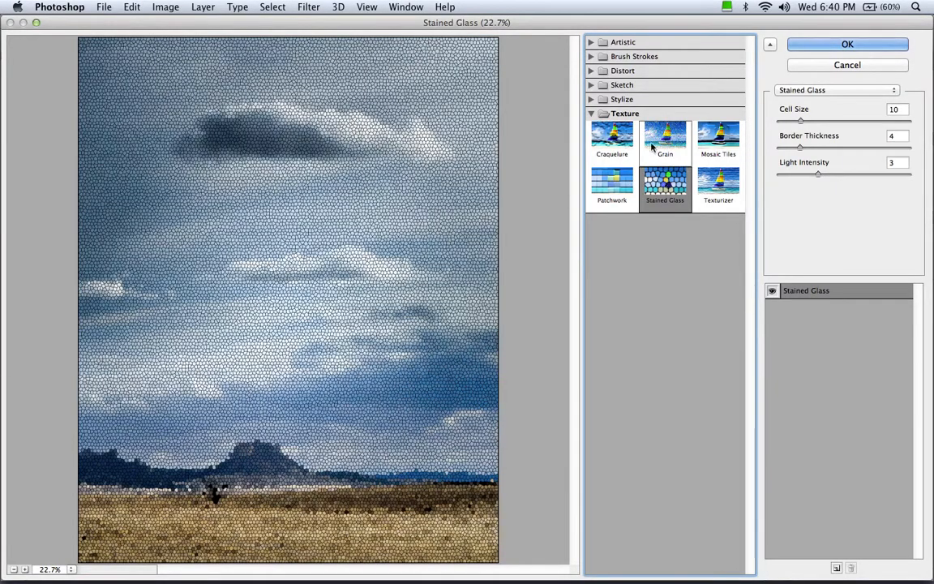
left_click(591, 99)
left_click(591, 86)
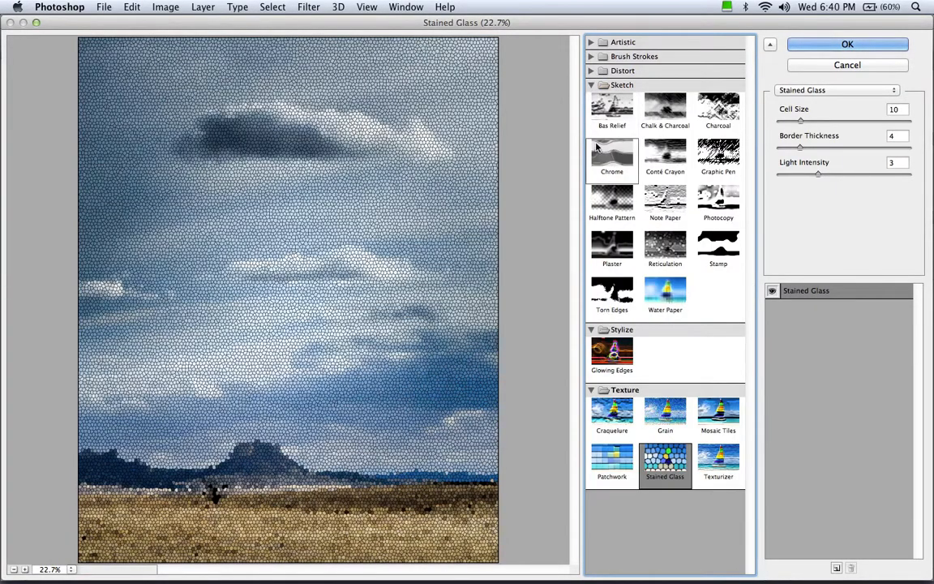
left_click(591, 85)
left_click(613, 121)
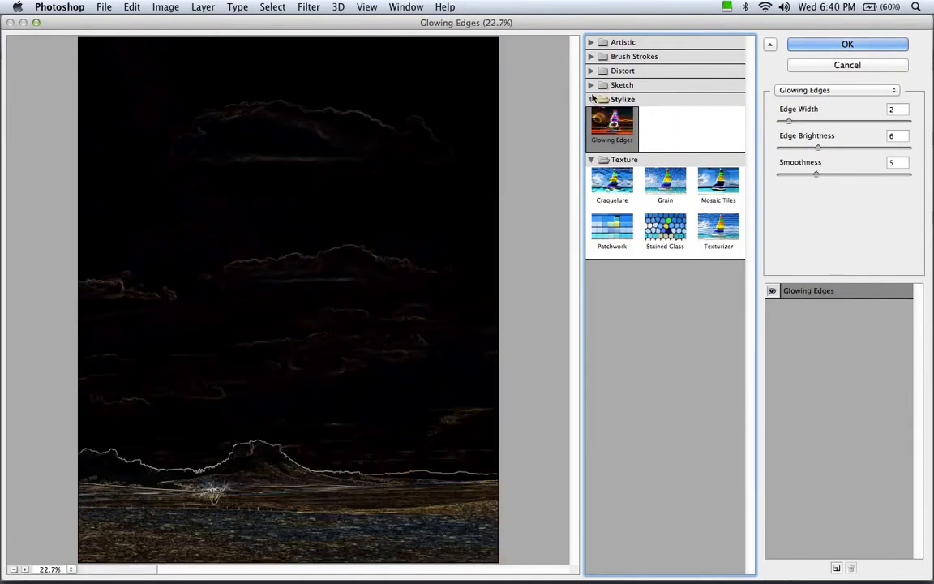
- Preview the Glass and Ocean Ripple filters from the Distort group on the Filter layer
left_click(591, 86)
left_click(591, 72)
left_click(664, 94)
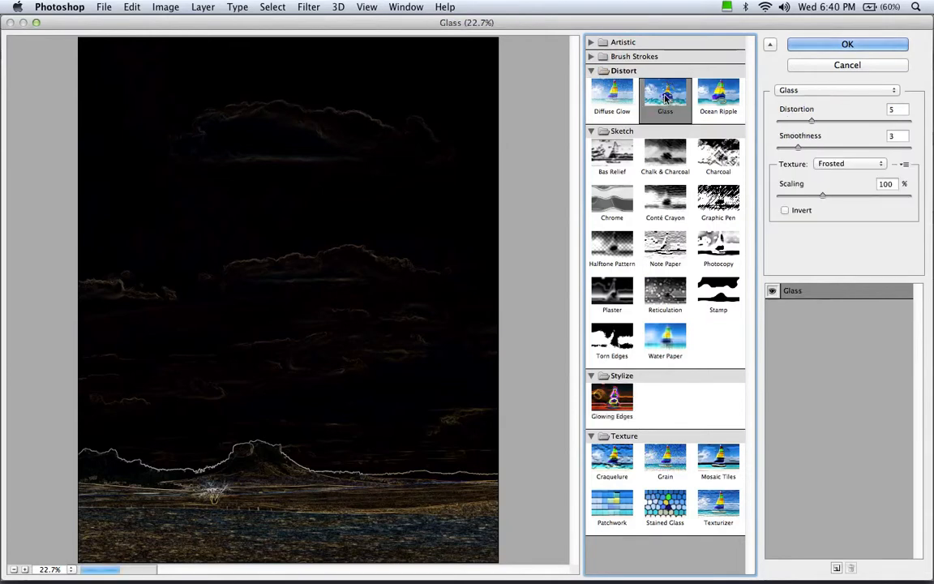
left_click(718, 96)
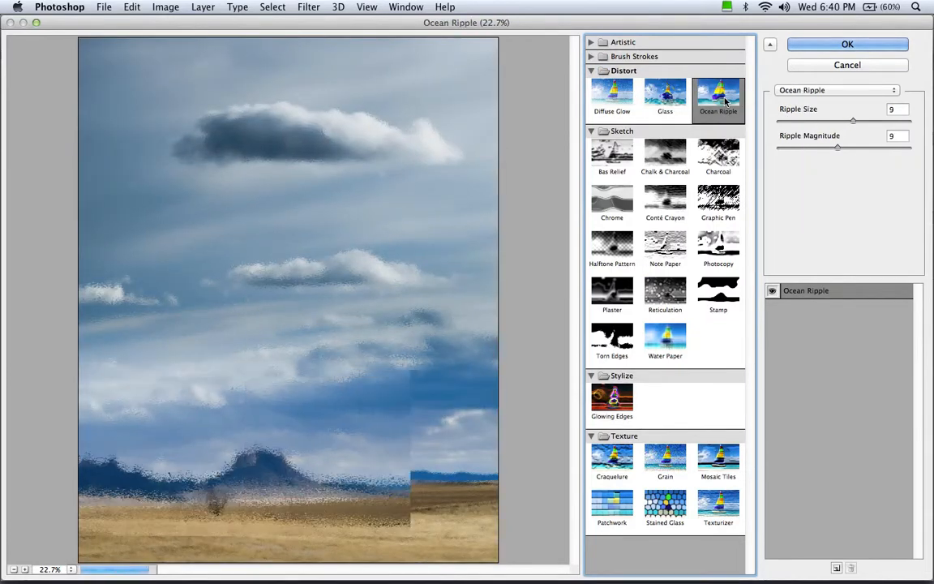
left_click(591, 70)
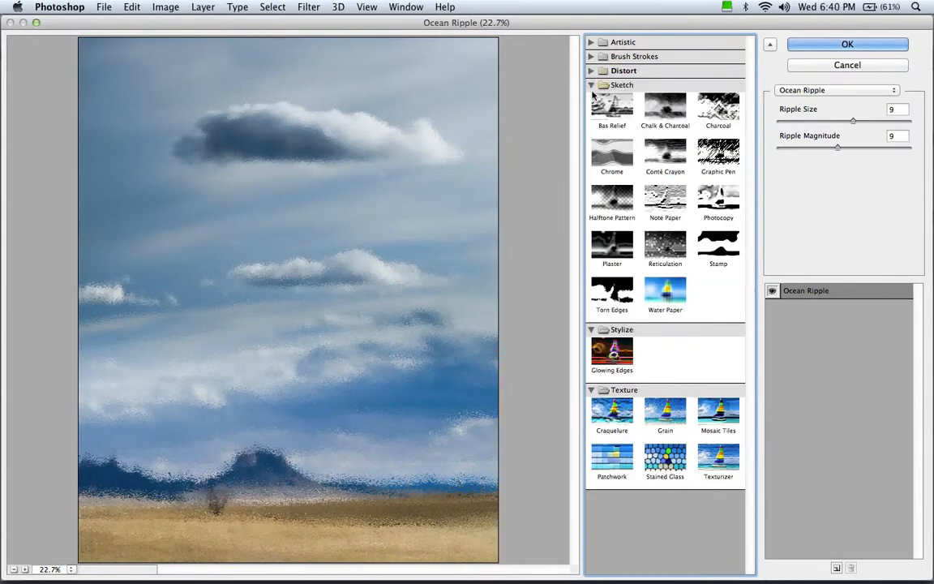
- Preview the Accented Edges and Dark Strokes filters from the Brush Strokes group
left_click(591, 84)
left_click(591, 56)
left_click(628, 81)
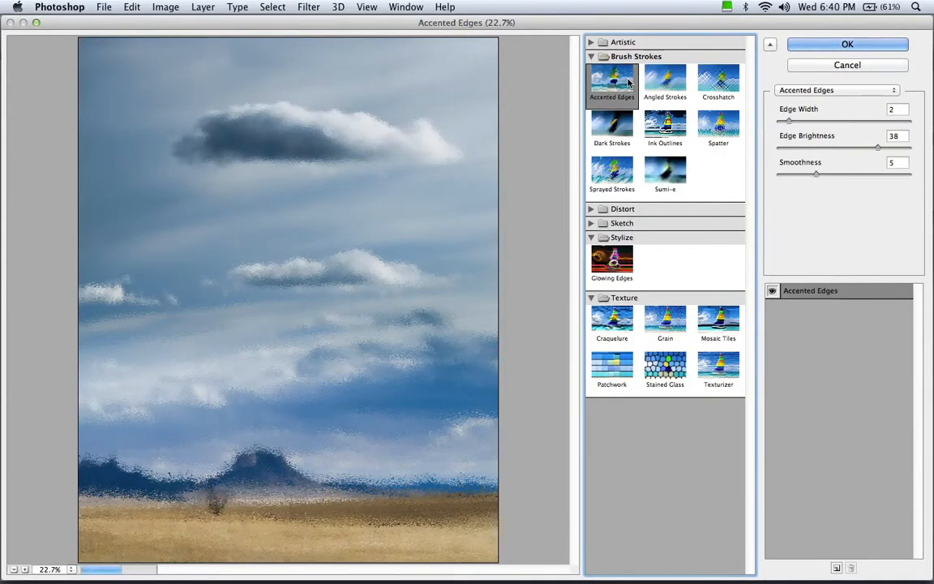
left_click(624, 142)
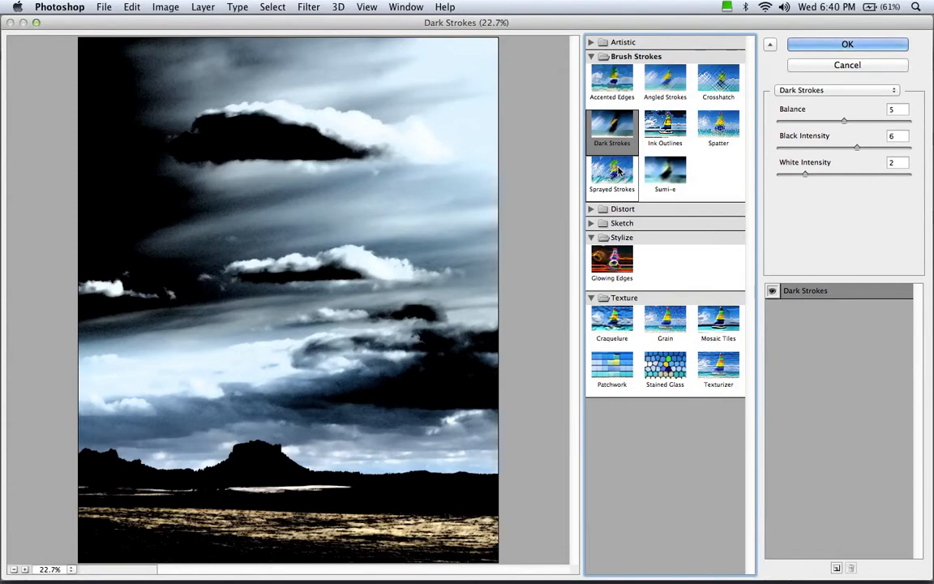
left_click(591, 56)
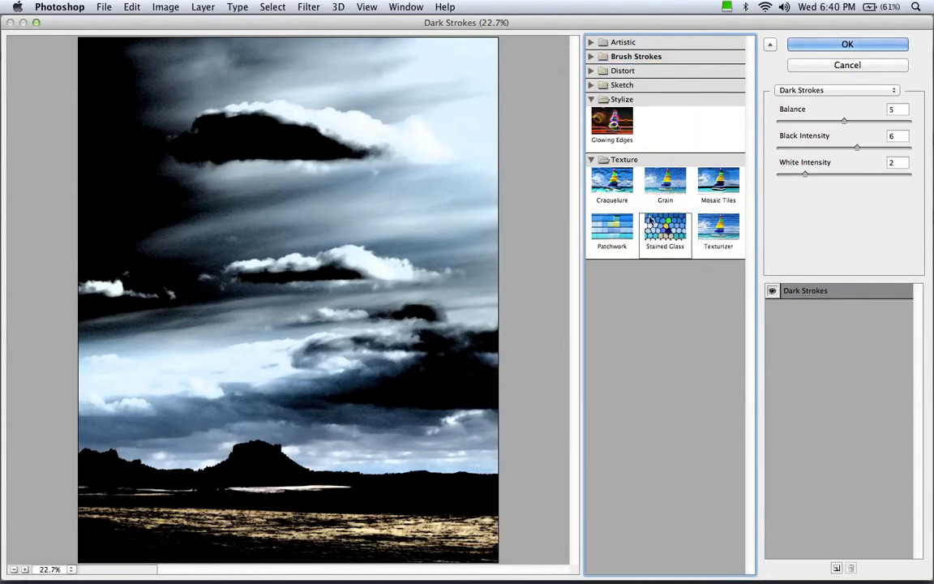
- Preview the Stained Glass texture filter at 100% zoom and leave the Filter Gallery without applying it
left_click(664, 229)
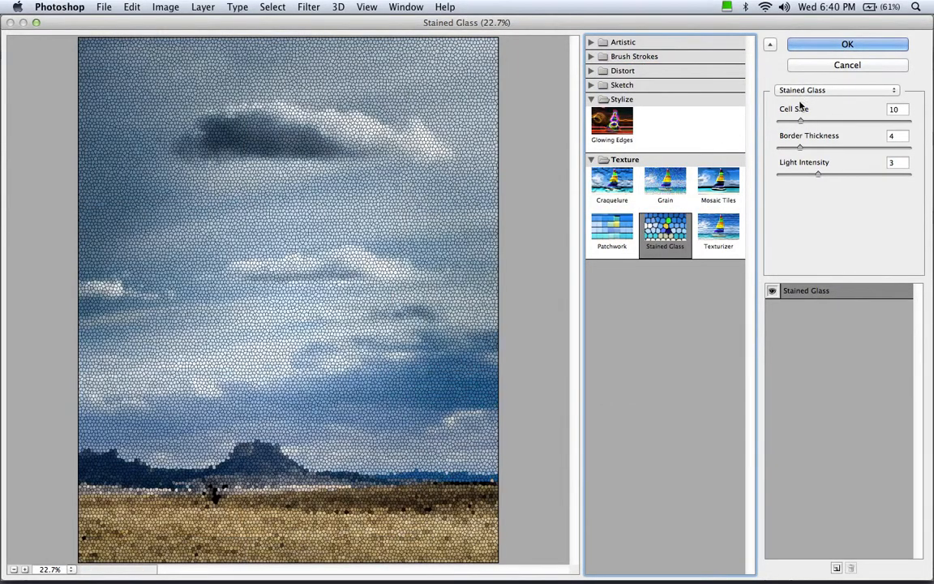
left_click(70, 570)
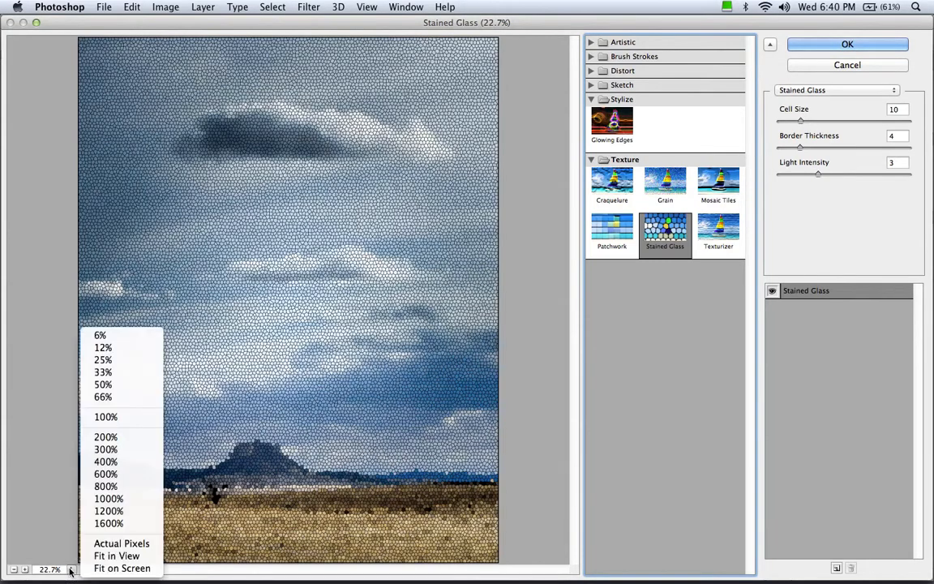
left_click(119, 416)
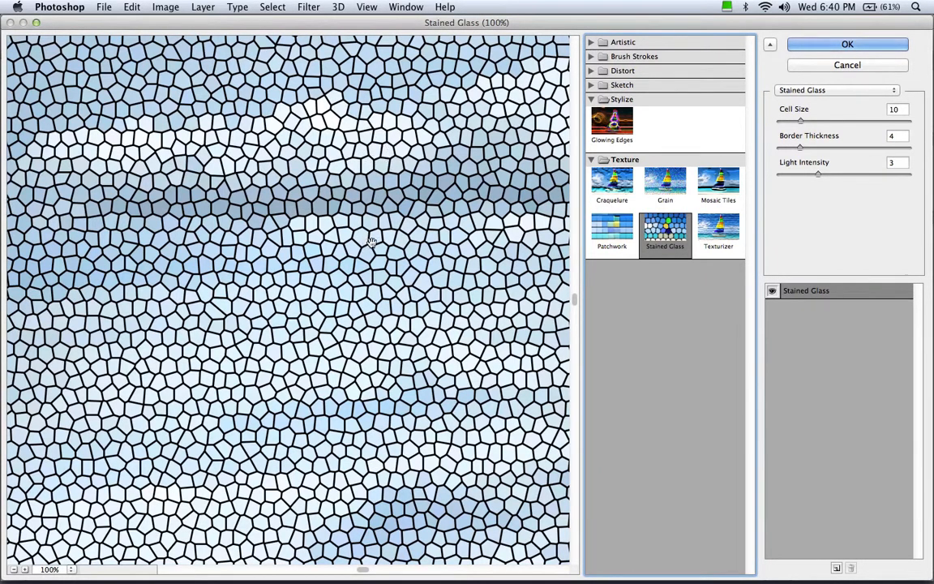
left_click(814, 65)
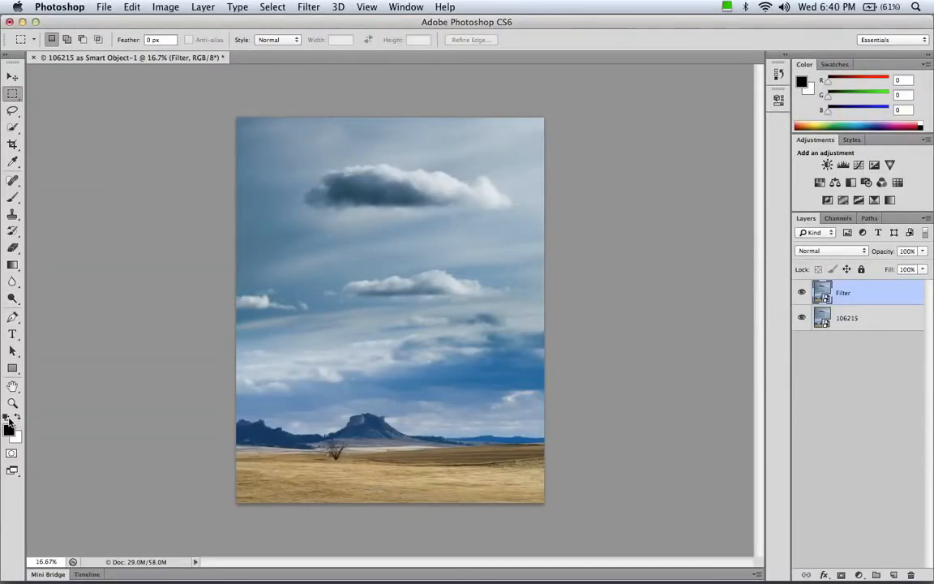
- Set the foreground color to pure red and return to the Rectangular Marquee tool
left_click(10, 432)
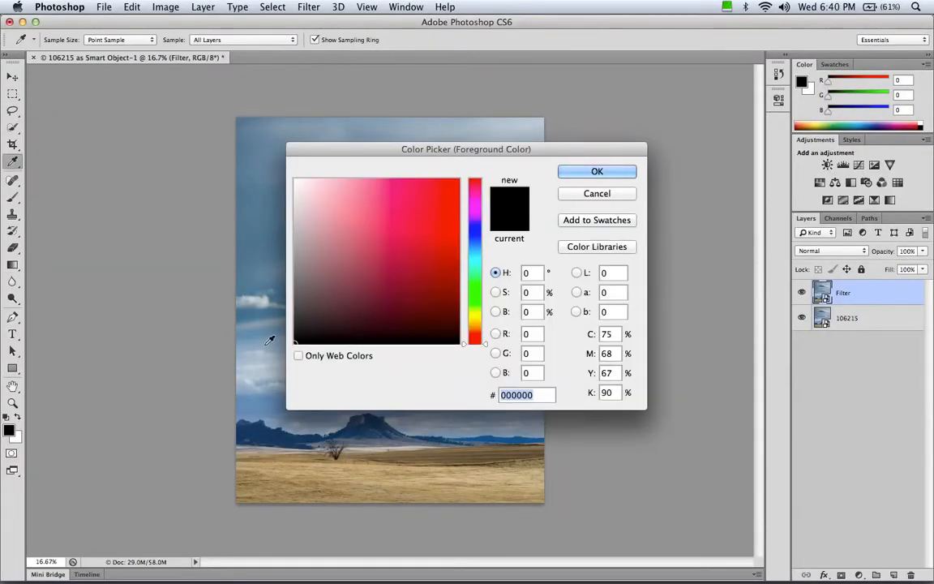
left_click_drag(366, 204, 501, 161)
left_click(597, 172)
key("m")
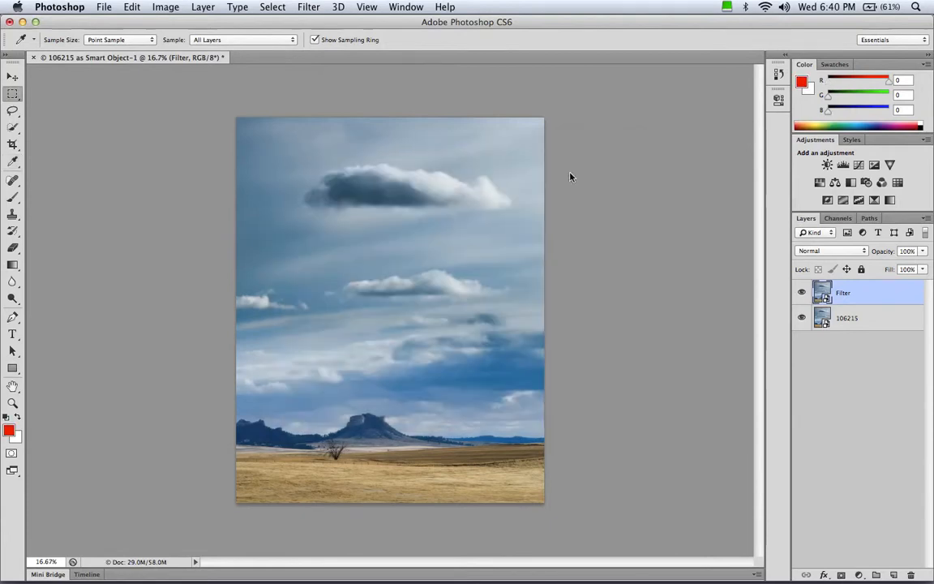
- Preview the Stained Glass filter with the red foreground color as border color and leave the Filter Gallery without applying it
left_click(315, 8)
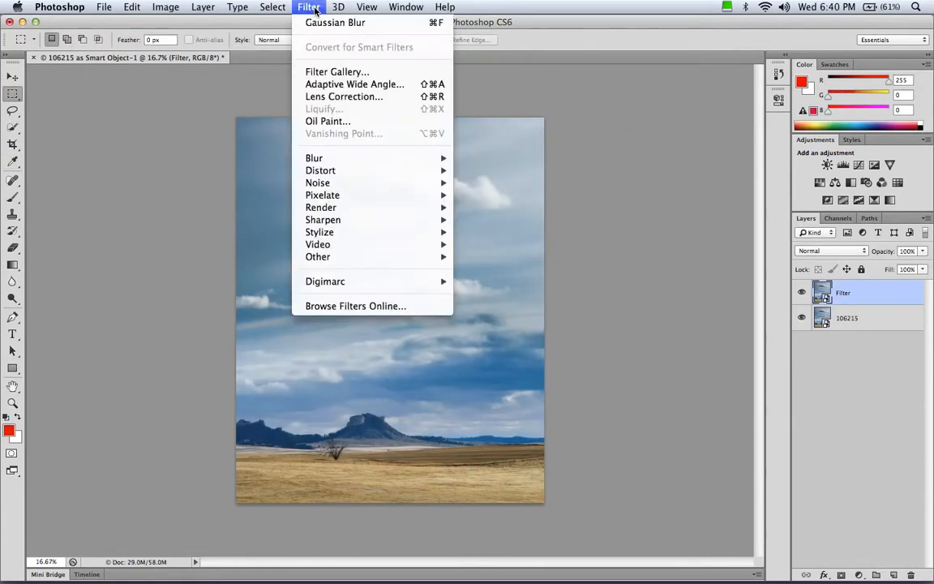
left_click(327, 72)
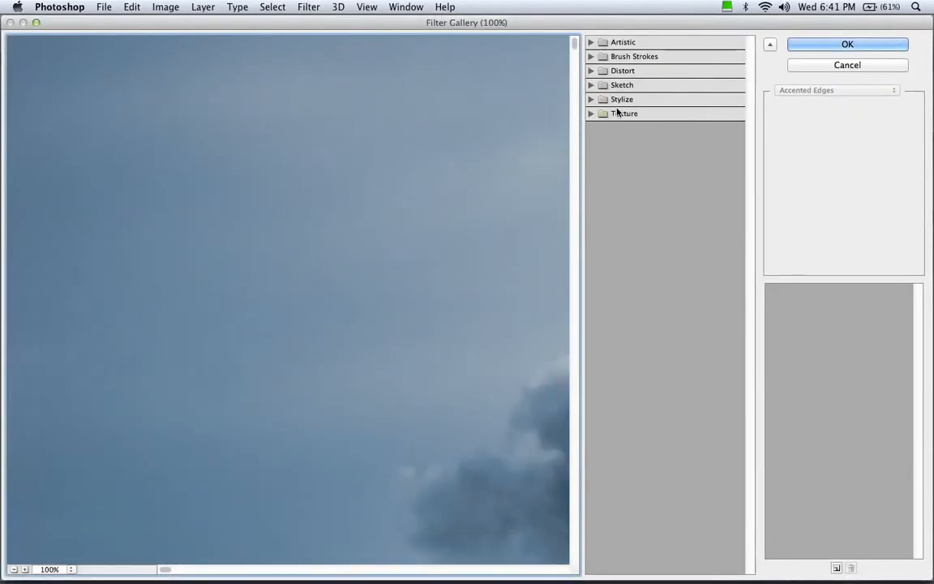
left_click(591, 113)
left_click(665, 182)
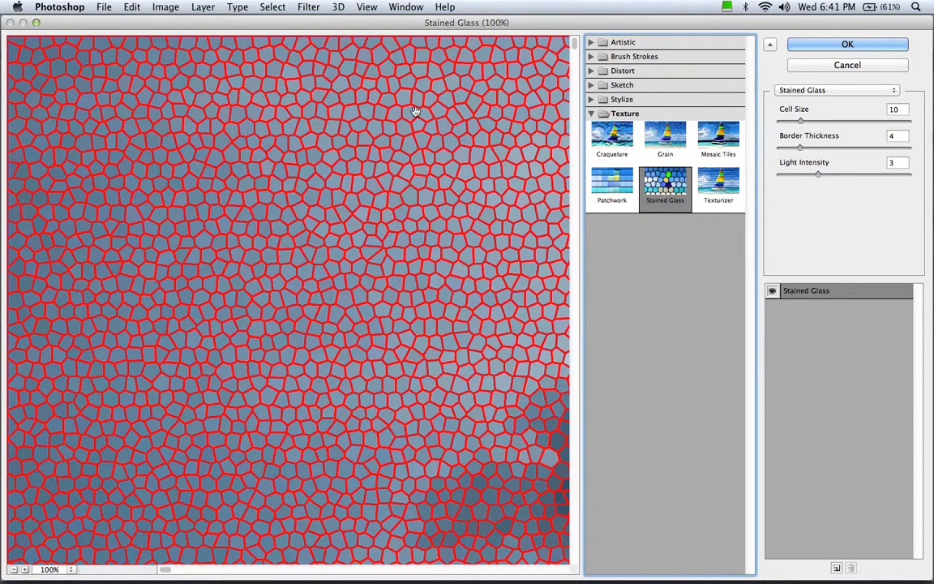
left_click(808, 65)
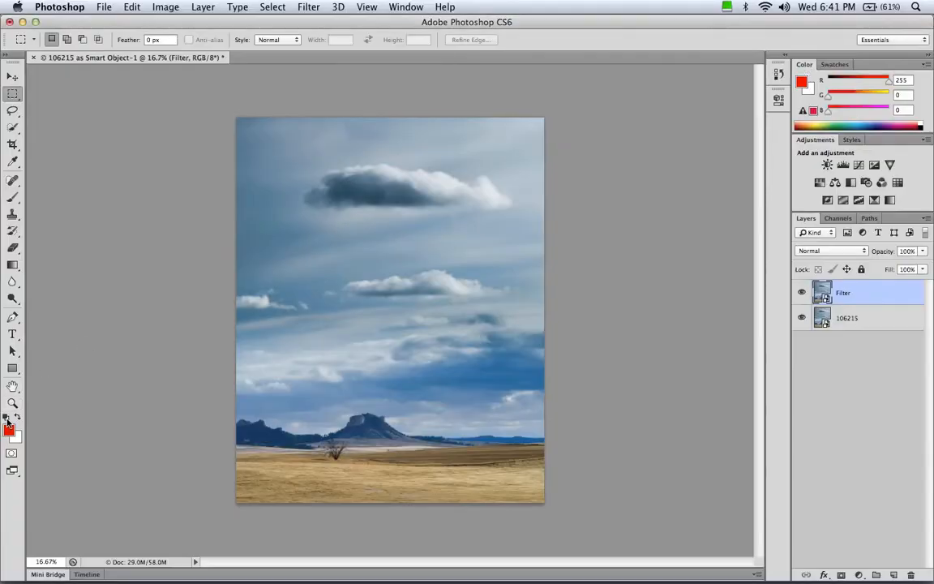
- Reset the foreground and background colors to the defaults and choose the Stained Glass filter for the Filter layer, fitting the whole image in the preview
left_click(6, 419)
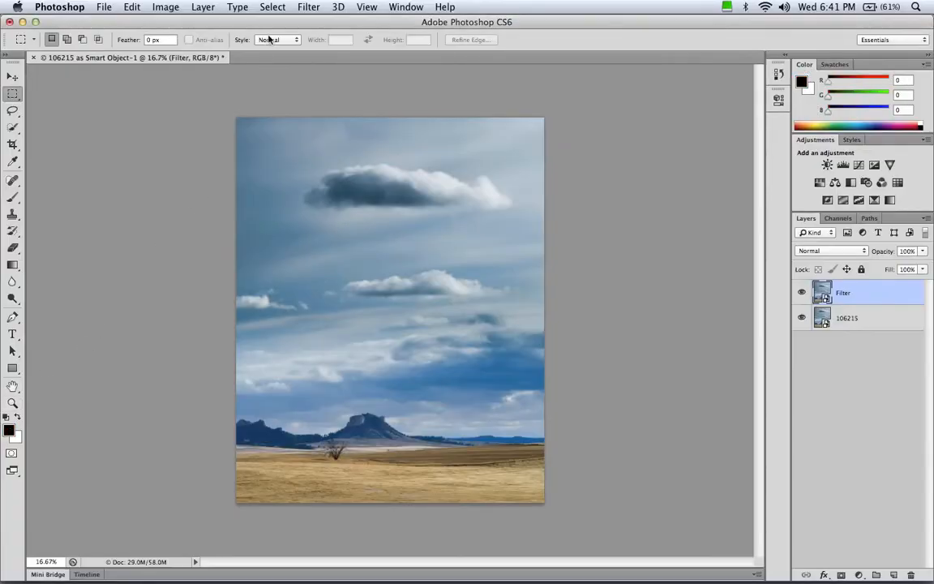
left_click(313, 11)
left_click(327, 69)
left_click(592, 114)
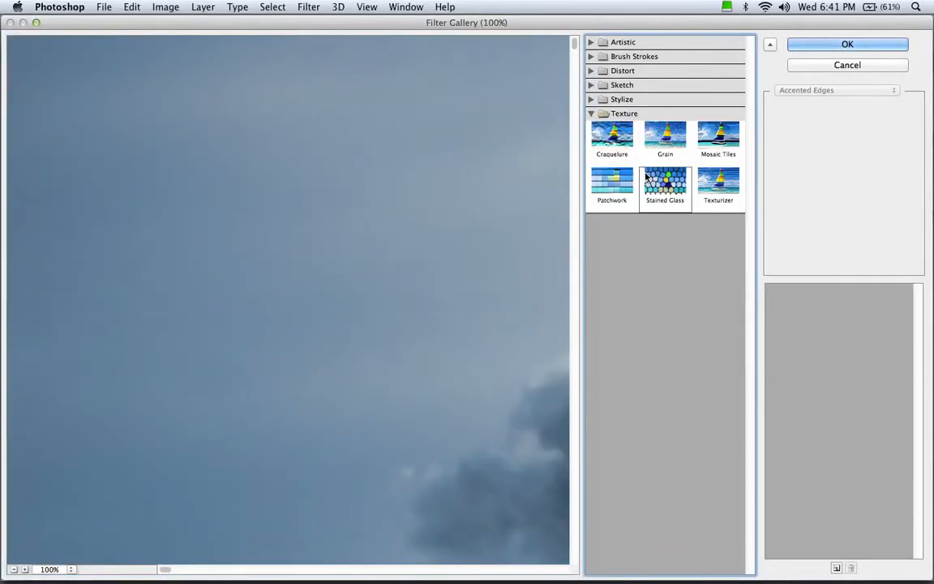
left_click(653, 185)
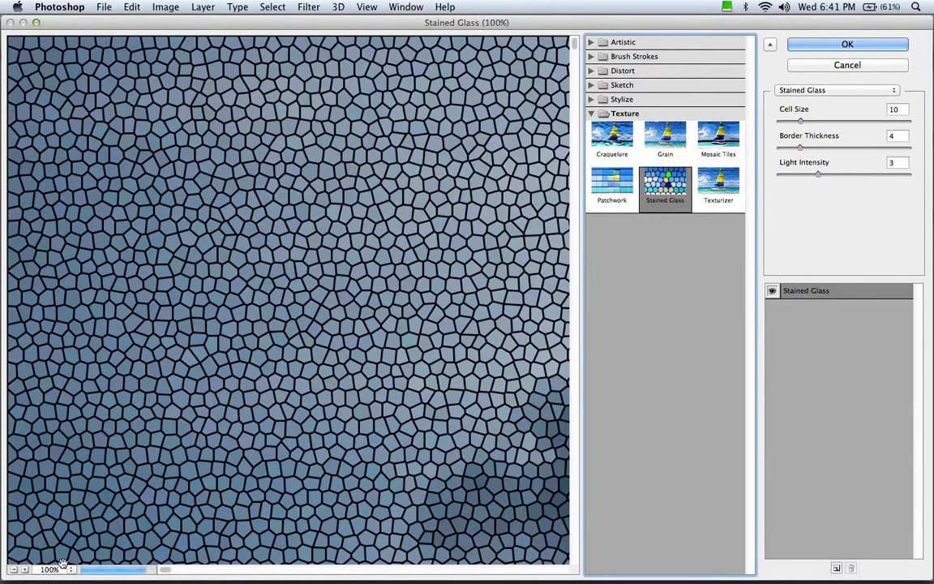
left_click(72, 570)
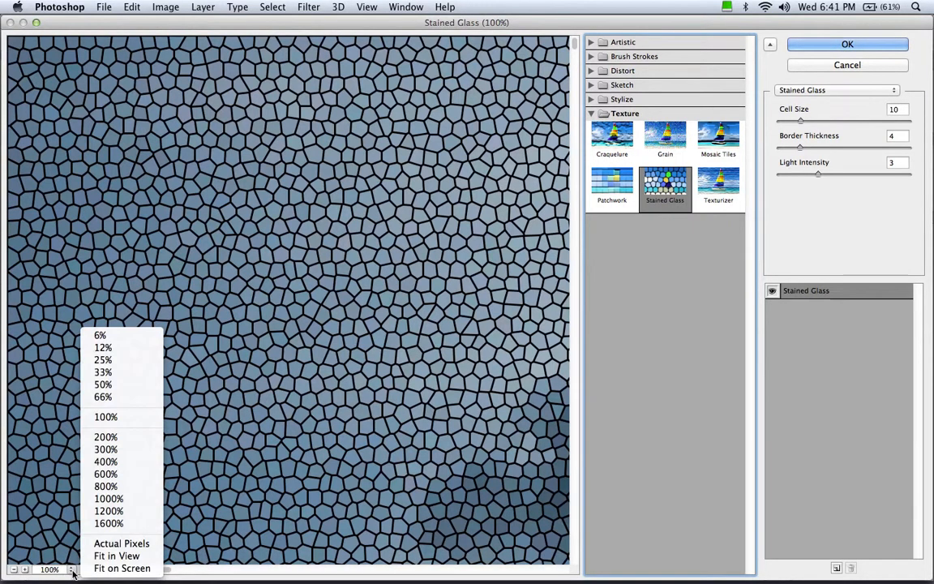
left_click(115, 555)
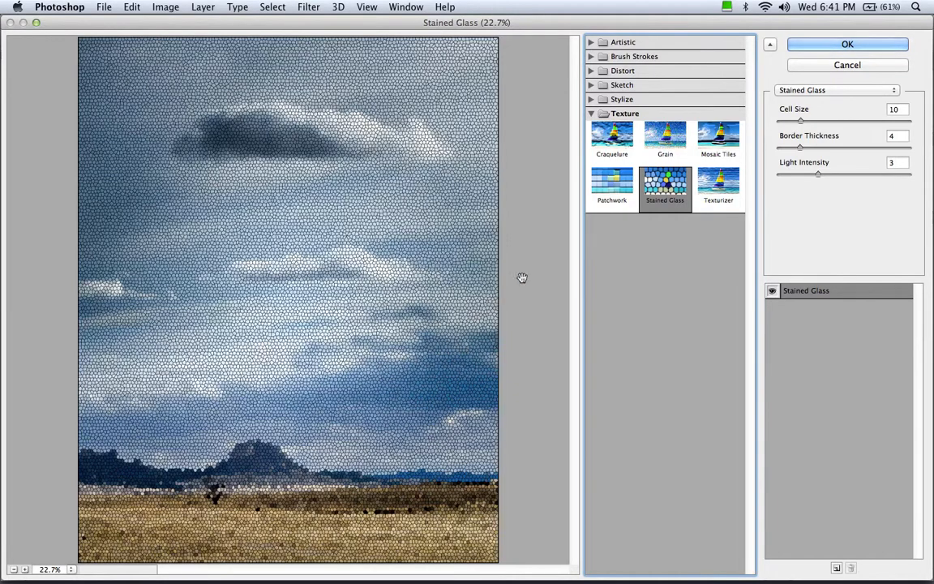
- Apply the Stained Glass filter with cell size 37, border thickness 10 and light intensity 0
left_click(802, 121)
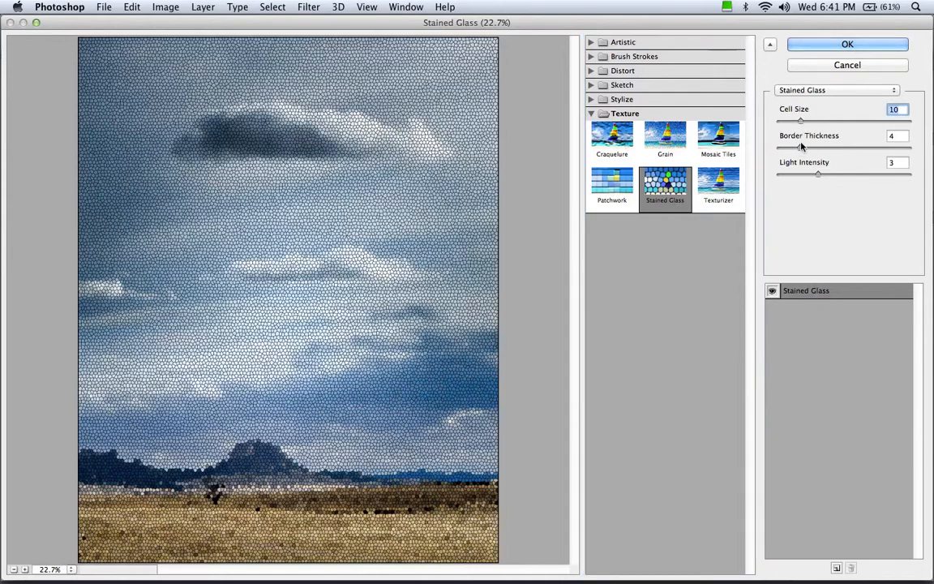
left_click_drag(801, 121, 848, 120)
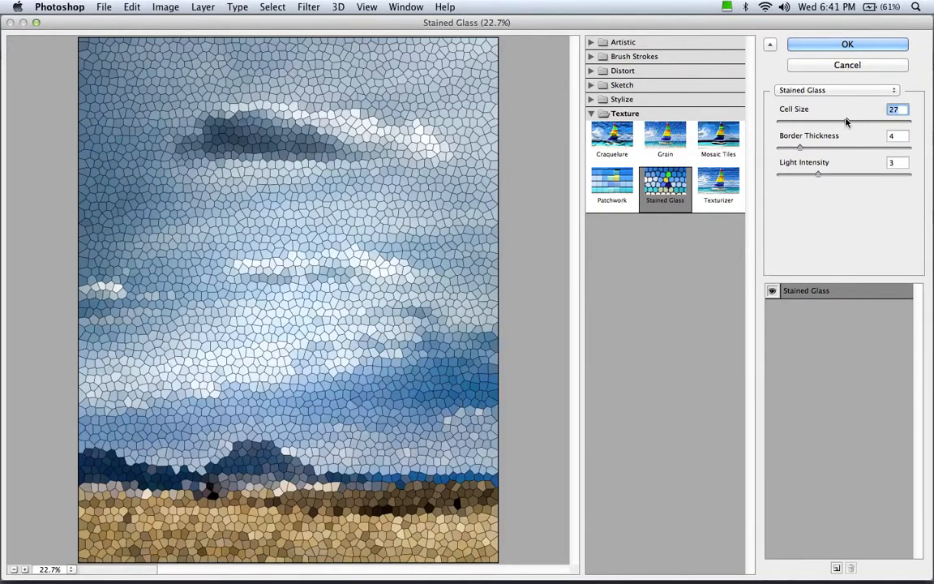
left_click(836, 91)
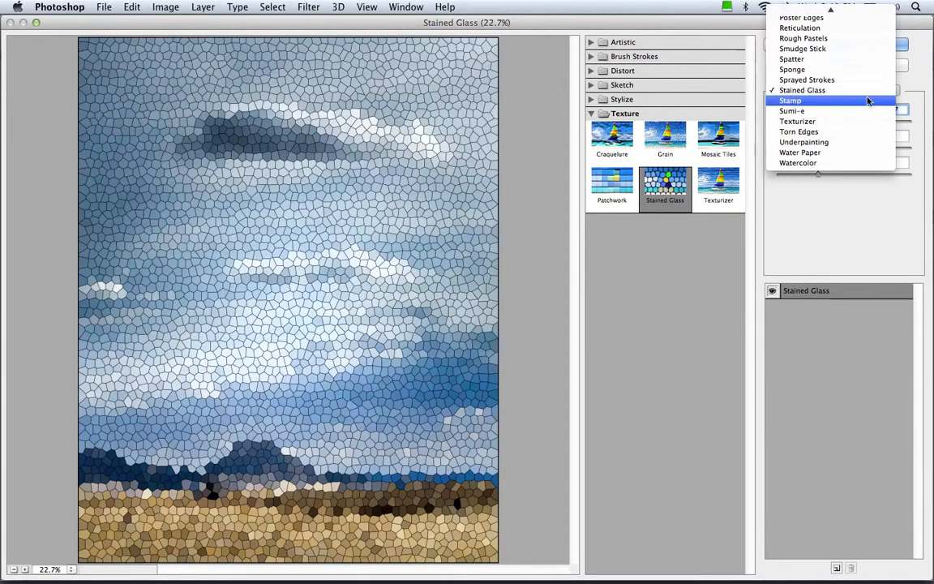
left_click(859, 200)
left_click_drag(847, 123, 875, 120)
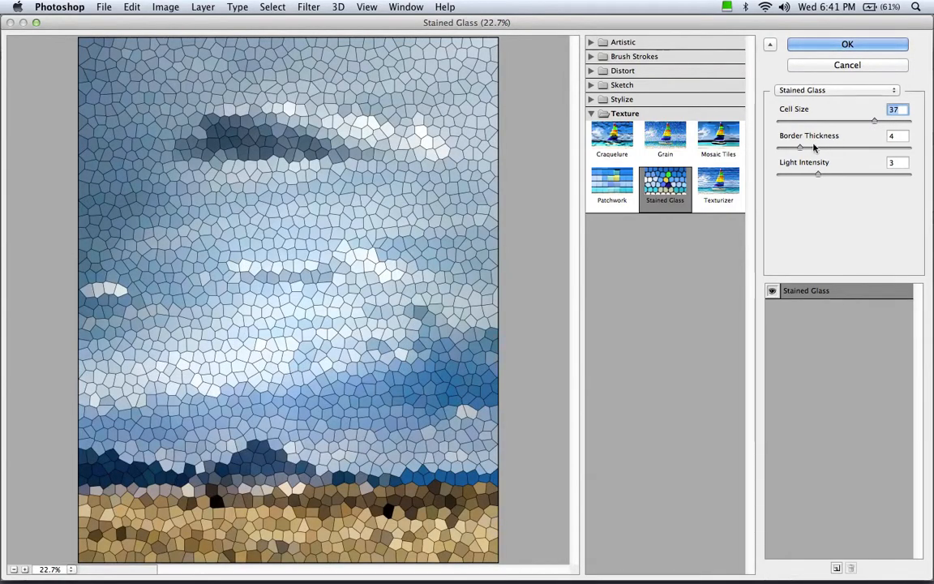
left_click_drag(799, 147, 772, 179)
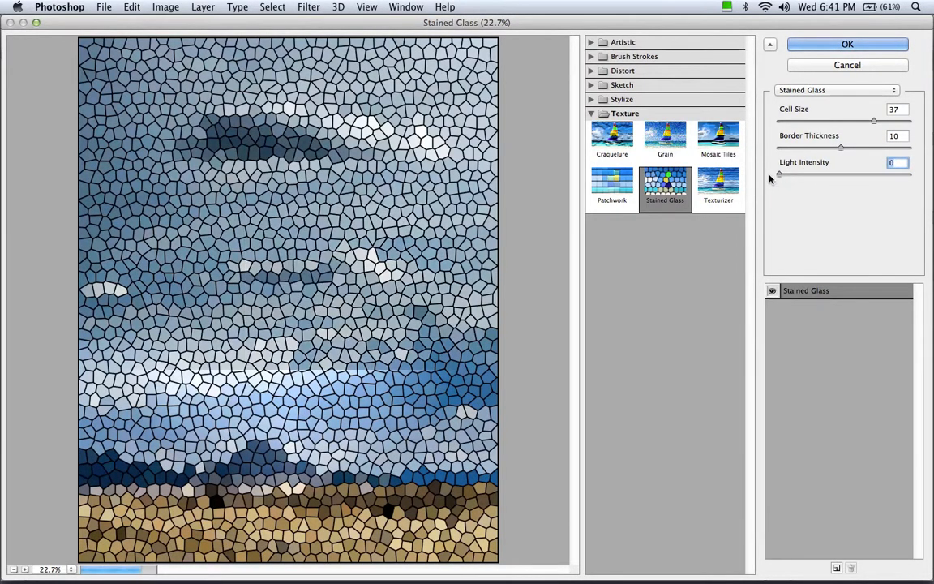
left_click(841, 47)
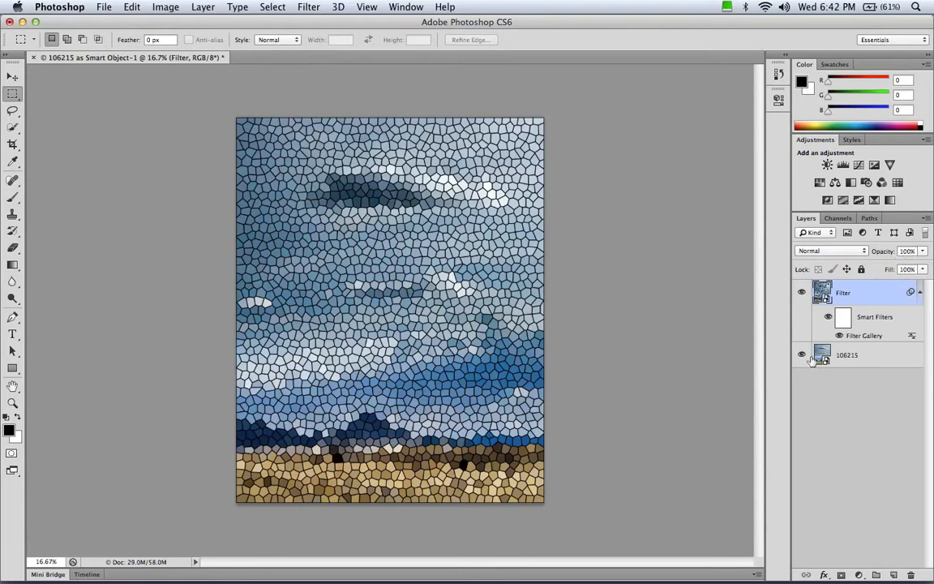
- Try the Darken, Multiply and Color Burn blending modes on the Filter layer
left_click(851, 253)
left_click(850, 277)
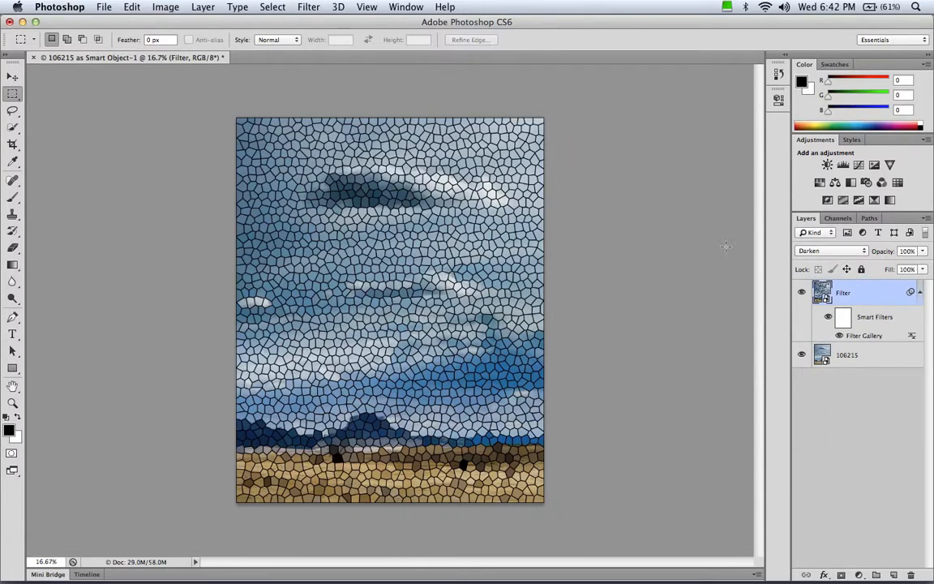
left_click(829, 252)
left_click(828, 264)
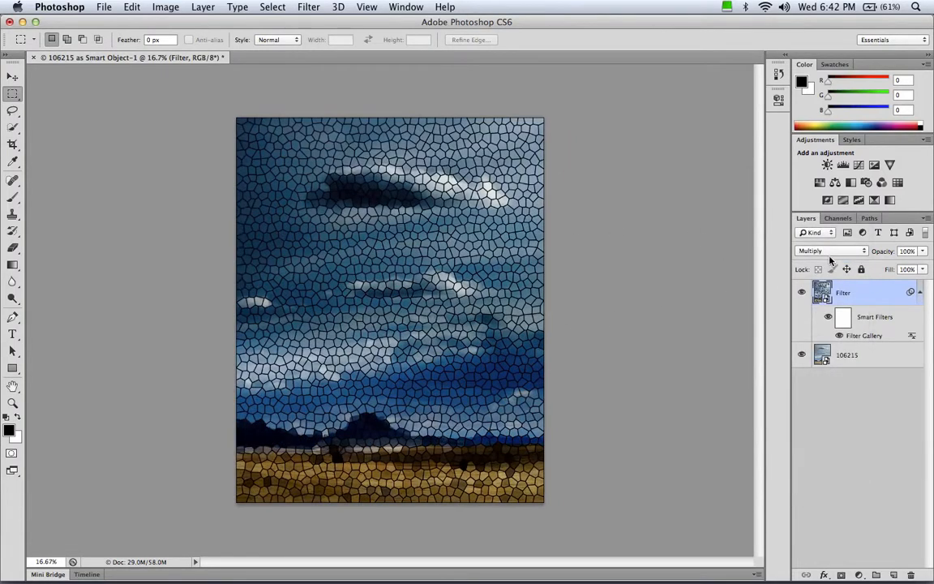
left_click(830, 252)
left_click(830, 259)
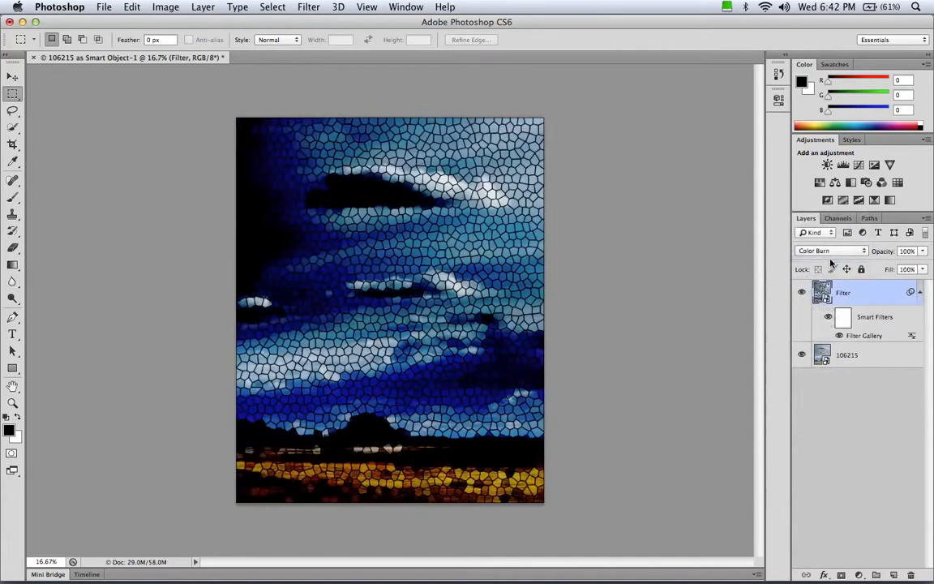
- Try the Linear Burn and Darker Color blending modes on the Filter layer
left_click(829, 252)
left_click(827, 259)
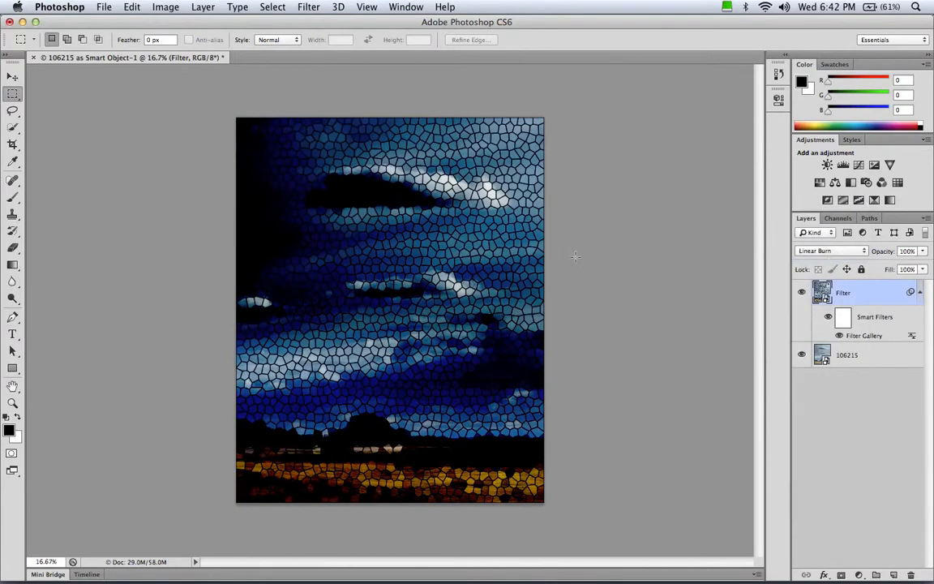
left_click(829, 254)
left_click(829, 260)
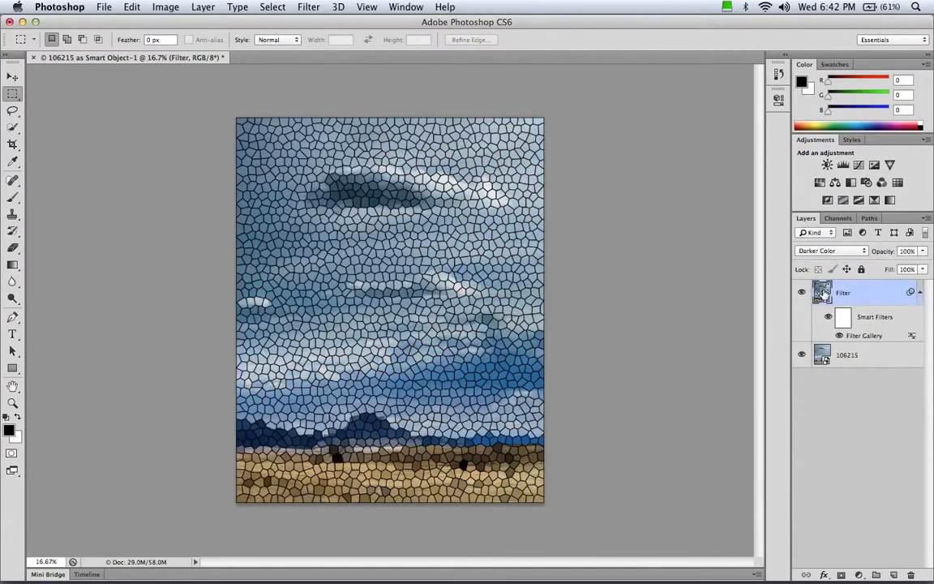
- Try the Lighten and Screen blending modes on the Filter layer
left_click(828, 253)
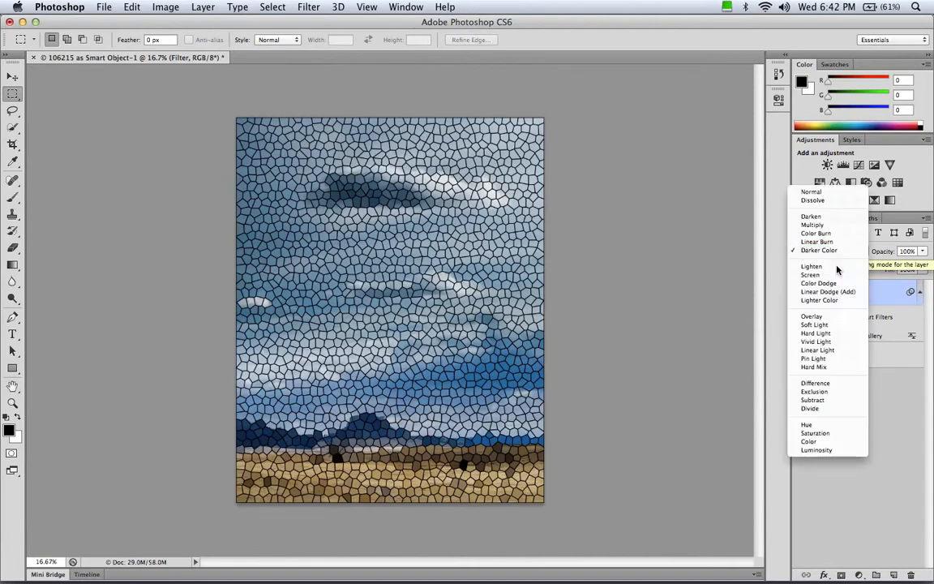
left_click(838, 267)
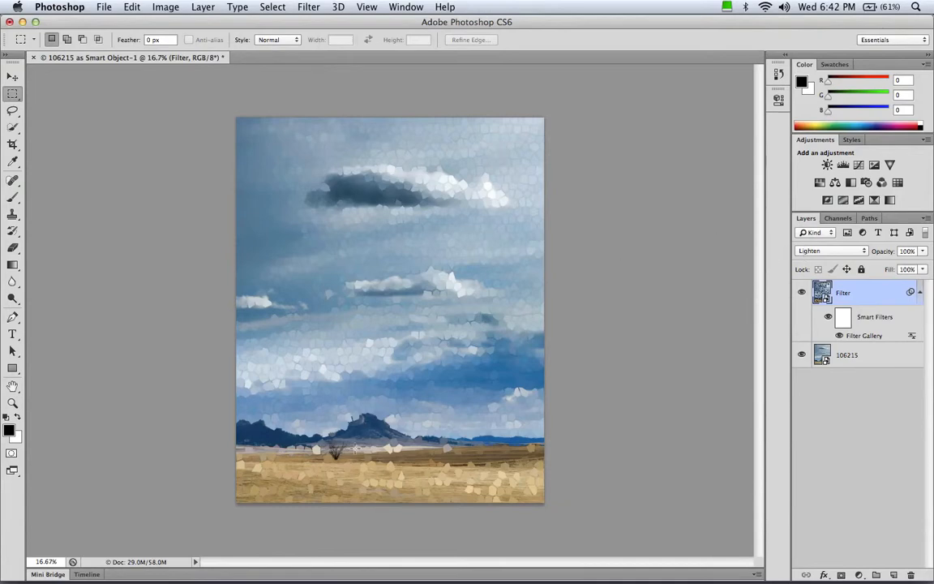
left_click(832, 254)
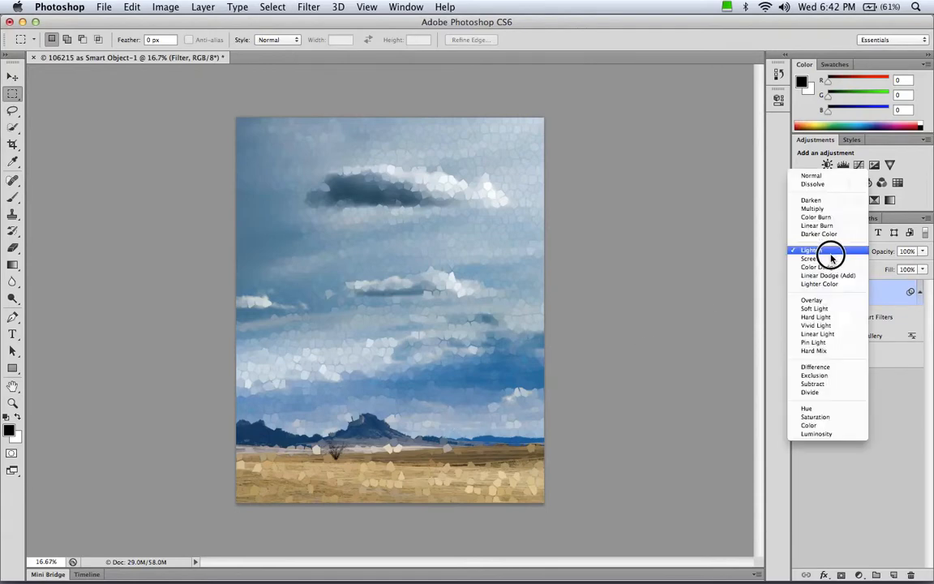
left_click(830, 265)
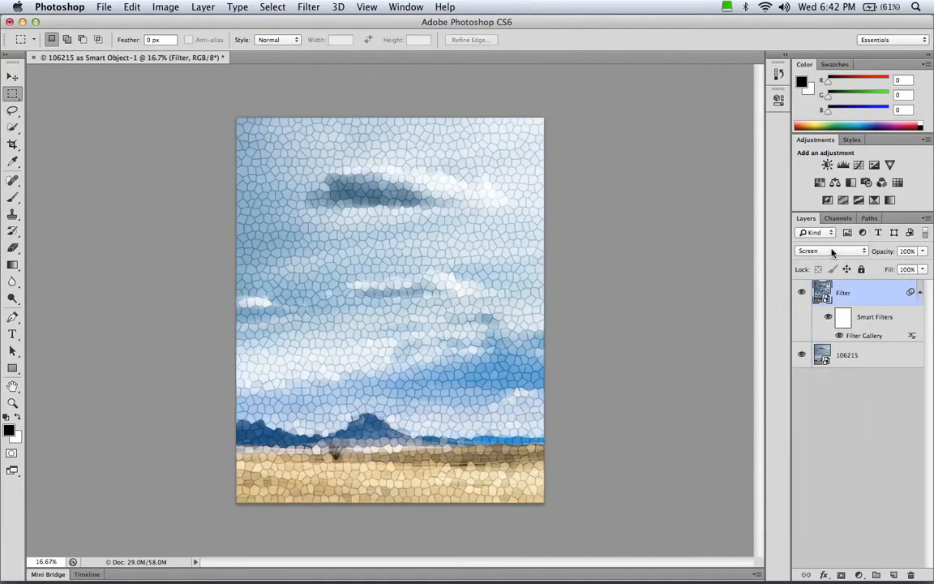
- Try the Color Dodge blending mode on the Filter layer and return it to Screen
left_click(823, 253)
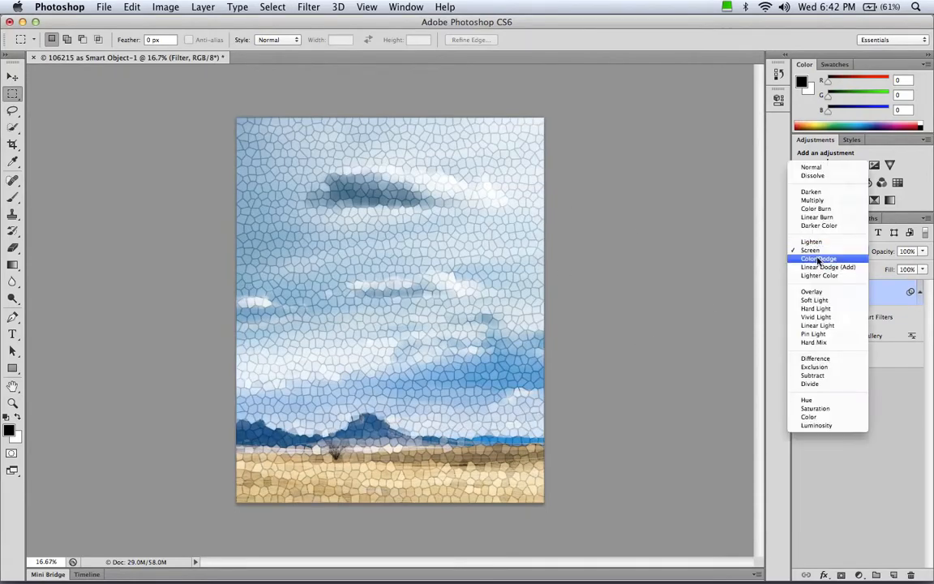
left_click(817, 264)
left_click(819, 252)
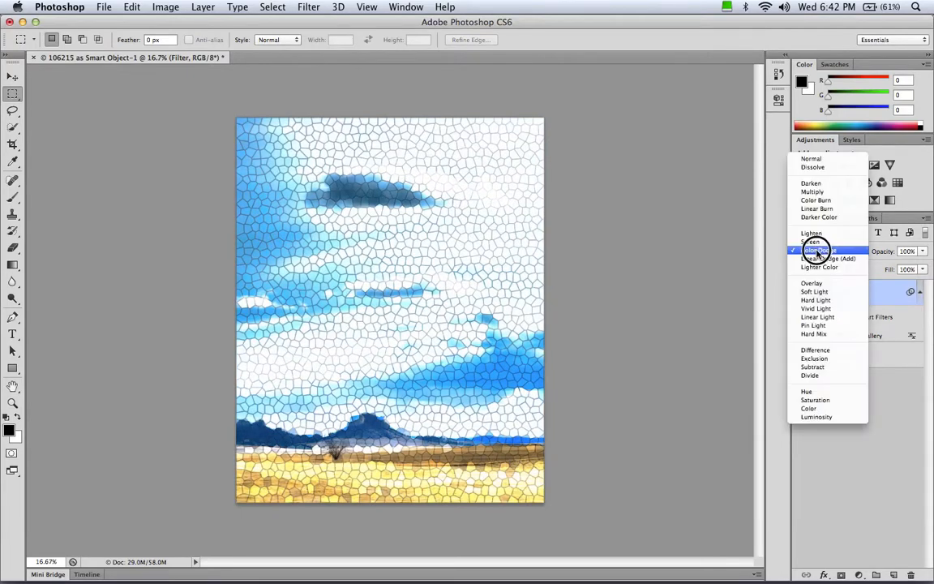
left_click(819, 243)
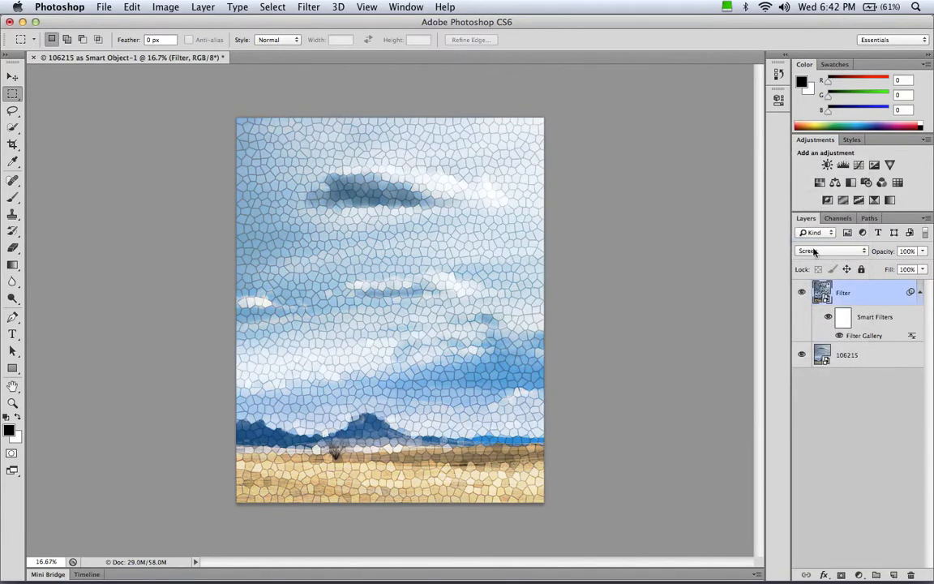
- Lower the Filter layer's opacity to 21% and deselect all layers
left_click(924, 253)
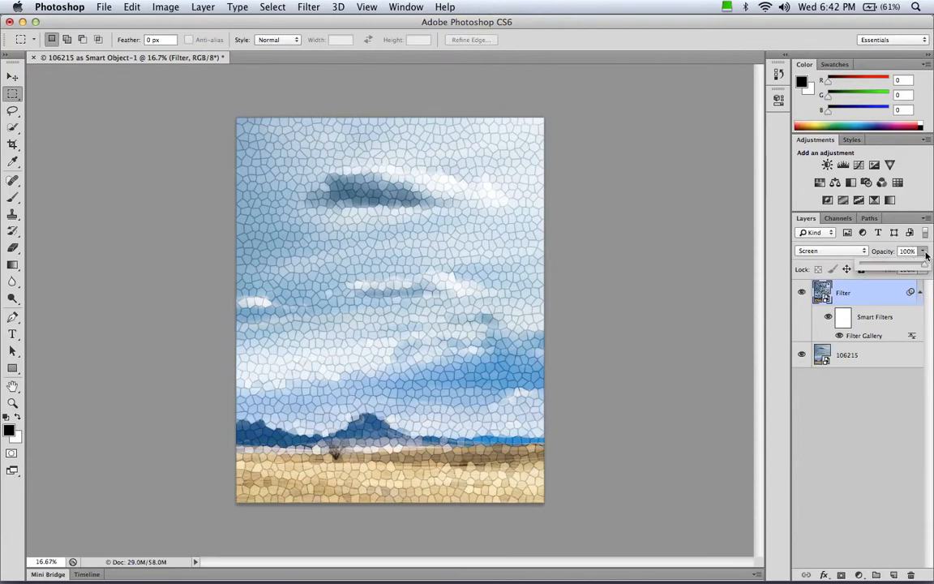
left_click_drag(924, 268, 874, 269)
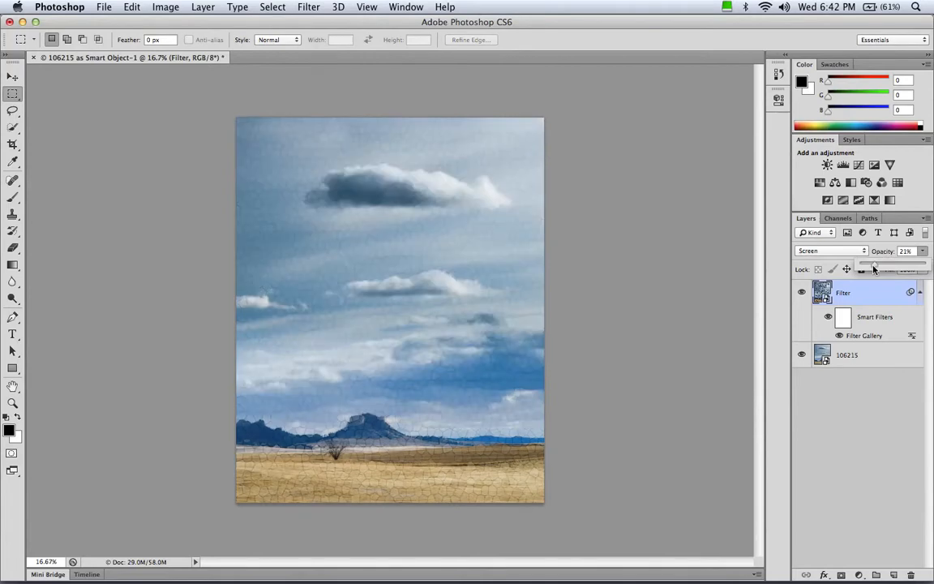
left_click(845, 402)
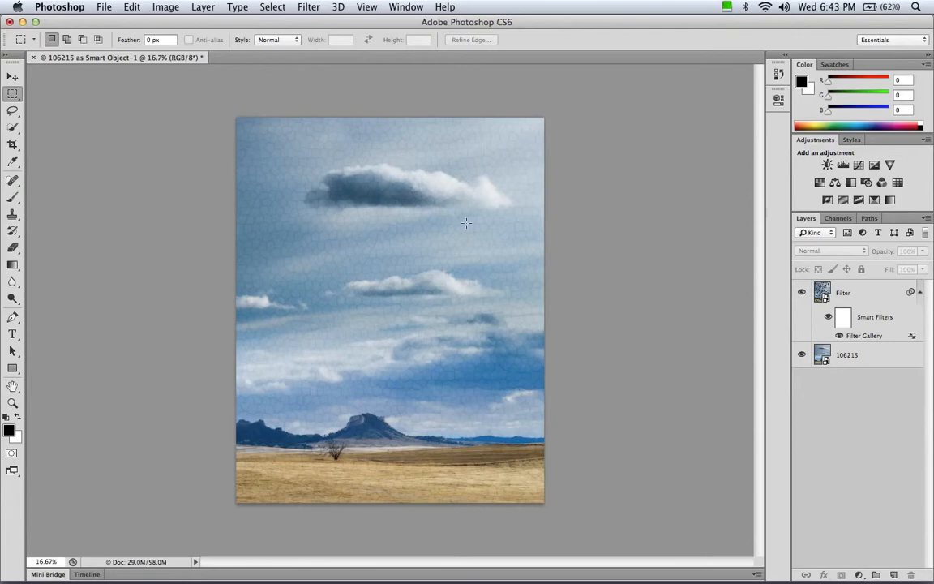
- Reopen the Stained Glass smart filter on the Filter layer and set its cell size to 44
double_click(861, 338)
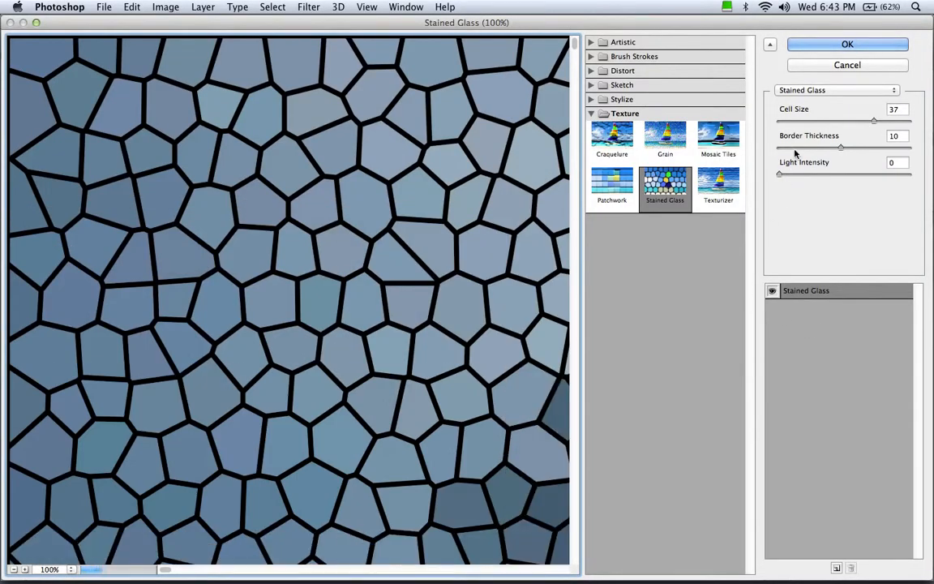
mouse_move(873, 121)
left_mouse_down()
mouse_move(900, 121)
mouse_move(891, 121)
left_mouse_up()
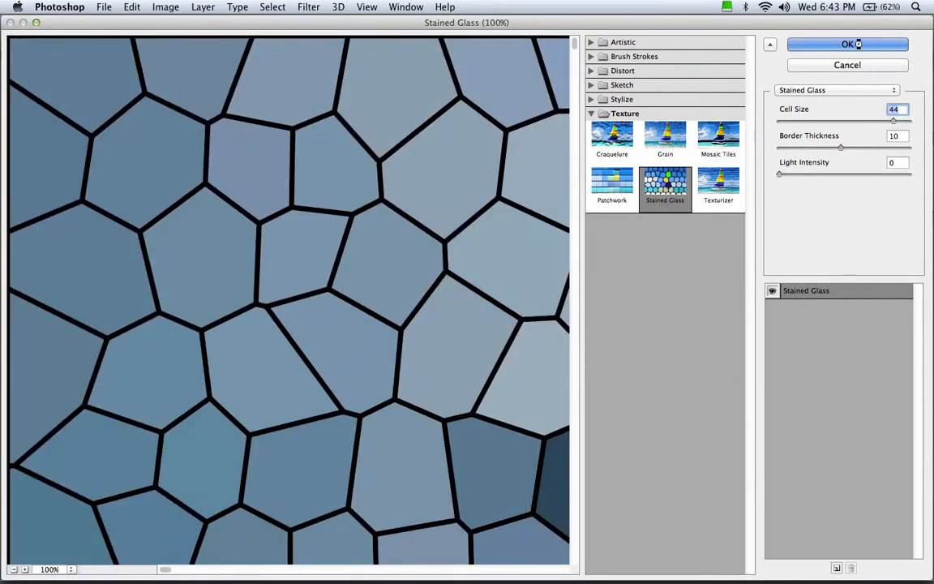
left_click(857, 44)
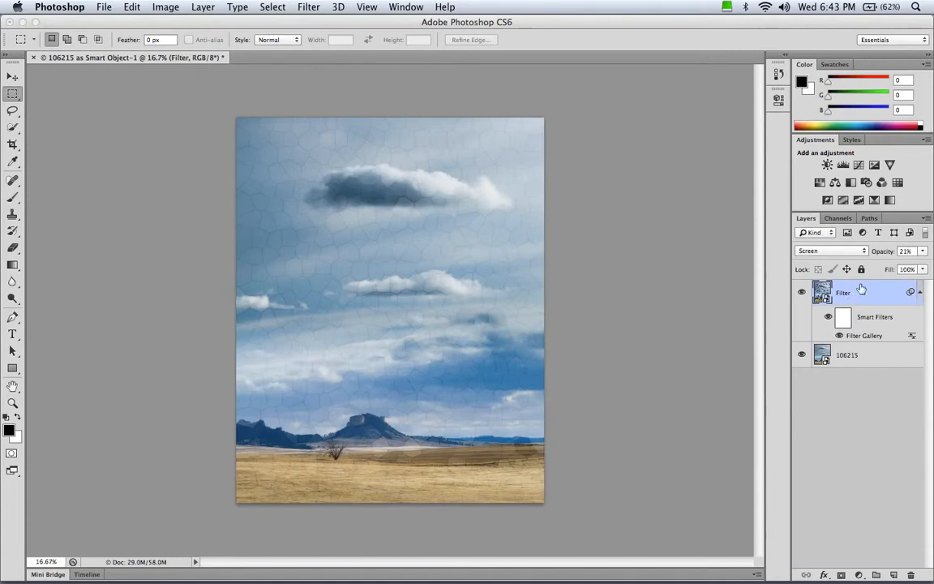
- Set the Filter layer's opacity to 43% and deselect all layers
left_click(922, 251)
left_click_drag(878, 268, 890, 269)
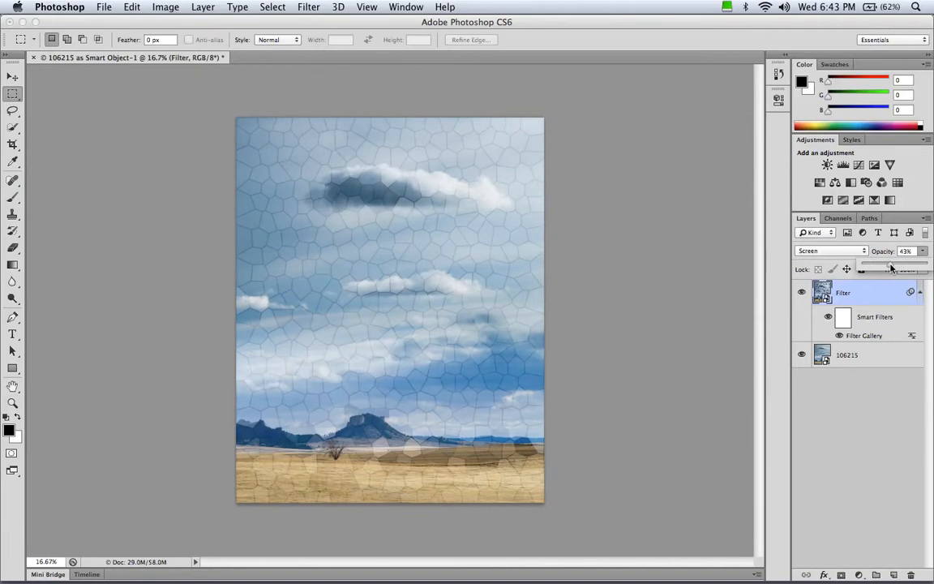
left_click(864, 413)
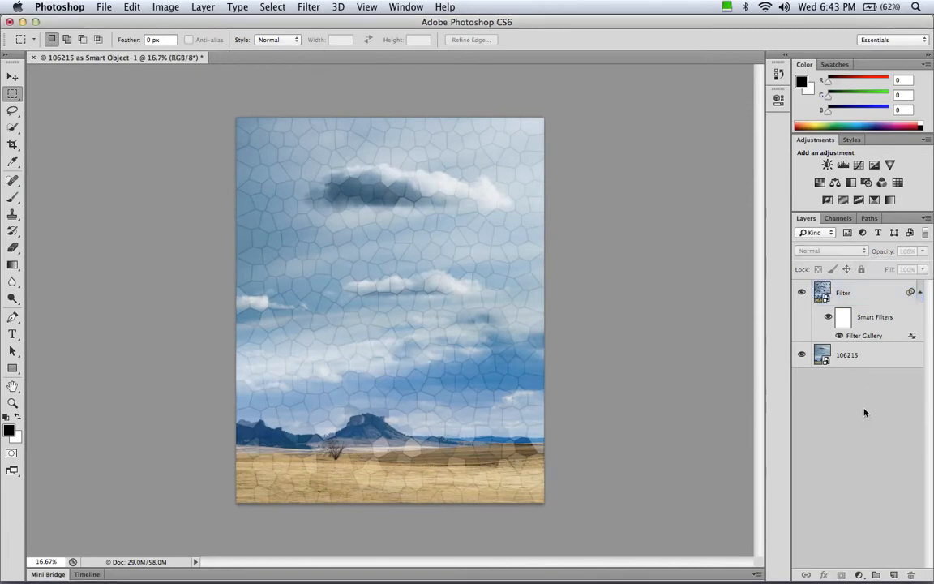
- Add a Curves adjustment with a contrast-boosting S-curve above the Filter layer and clip it to that layer
left_click(822, 291)
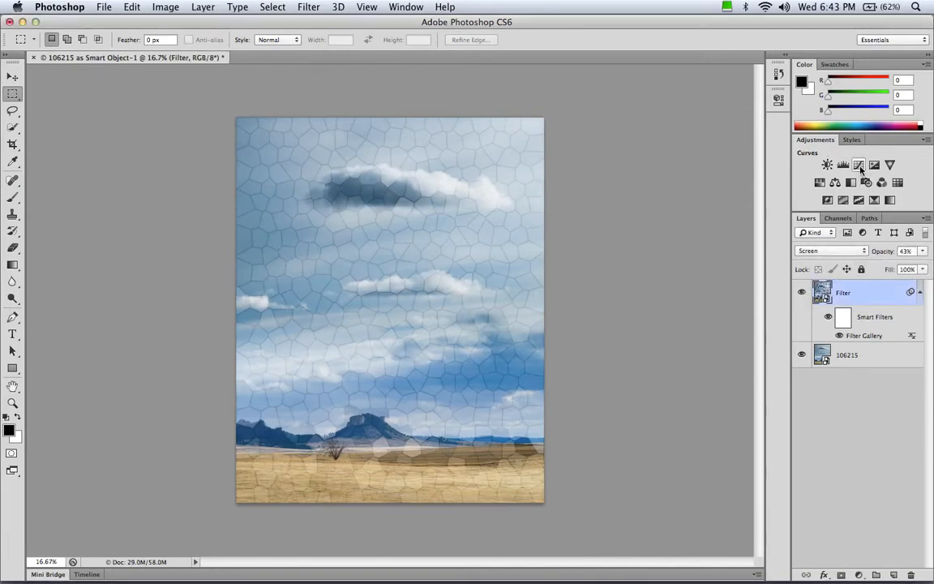
left_click(858, 164)
left_click_drag(707, 192, 700, 185)
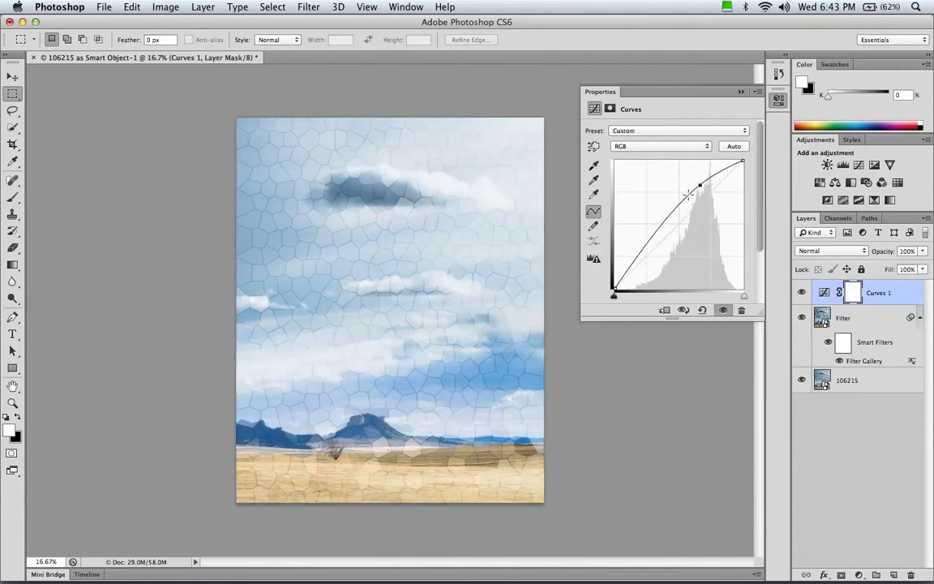
left_click_drag(649, 246, 657, 262)
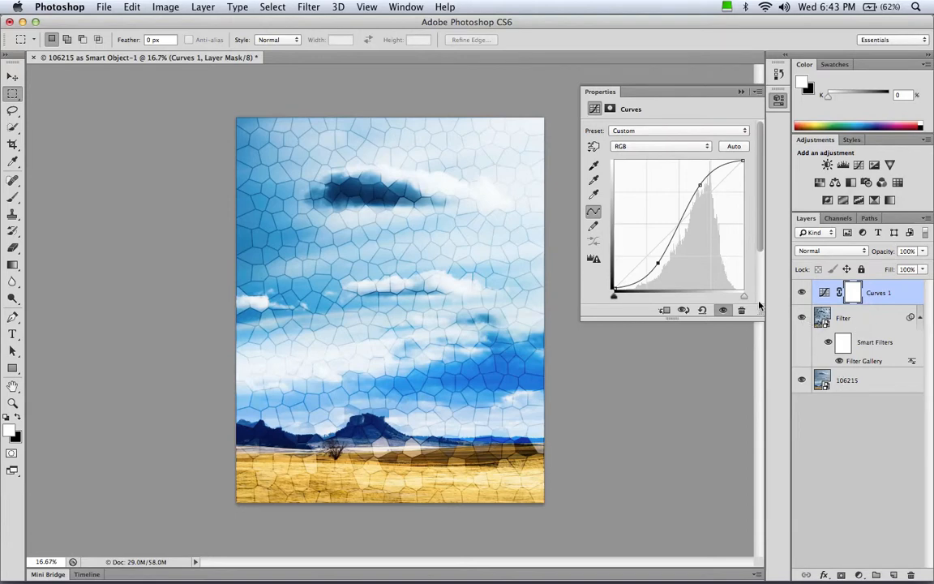
left_click(664, 312)
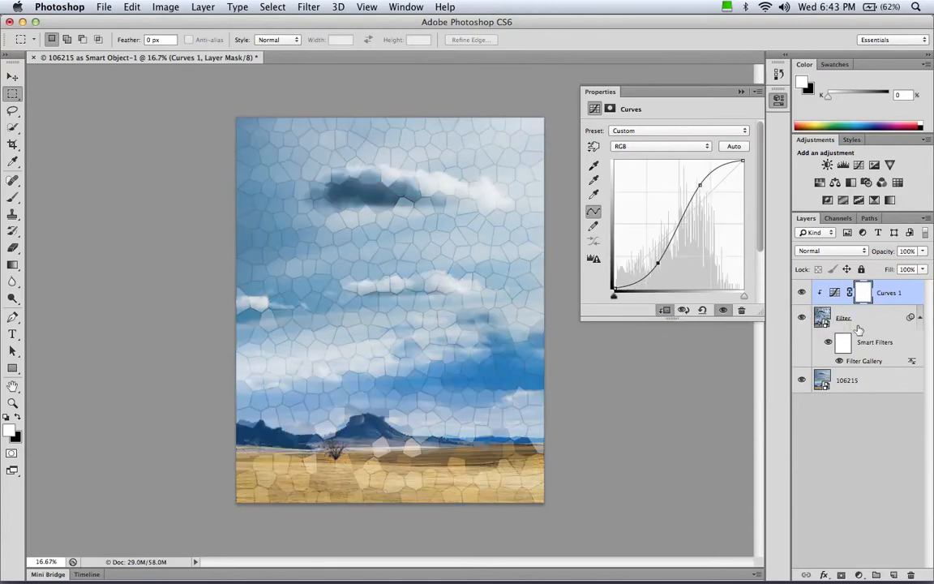
- Remove both intermediate points from the clipped adjustment's RGB curve, making it a straight diagonal line
left_click_drag(660, 264, 642, 240)
left_click_drag(697, 188, 748, 150)
left_click_drag(639, 241, 596, 292)
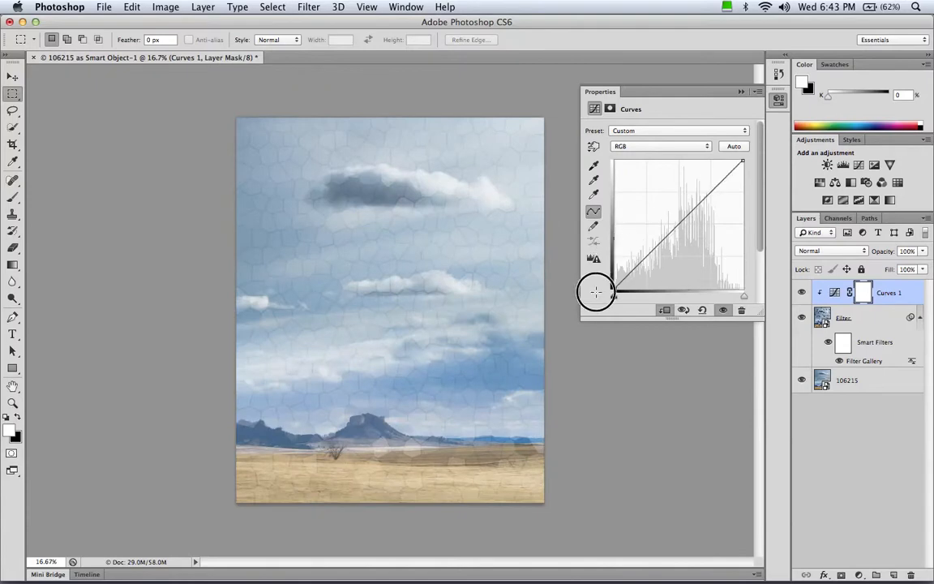
- Try a flat black curve and an inverted curve on the clipped adjustment, and restore the straight diagonal
left_click_drag(743, 163, 750, 294)
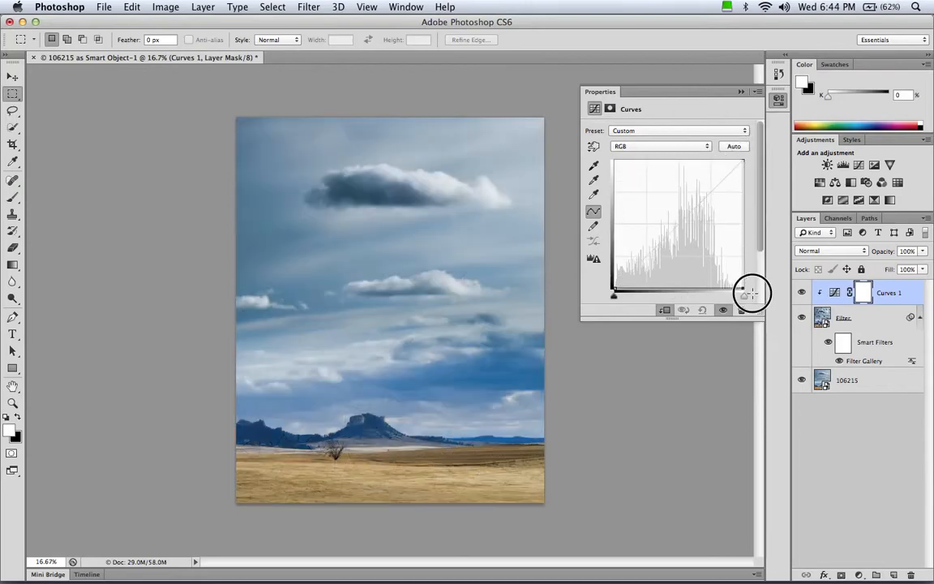
left_click_drag(615, 288, 600, 177)
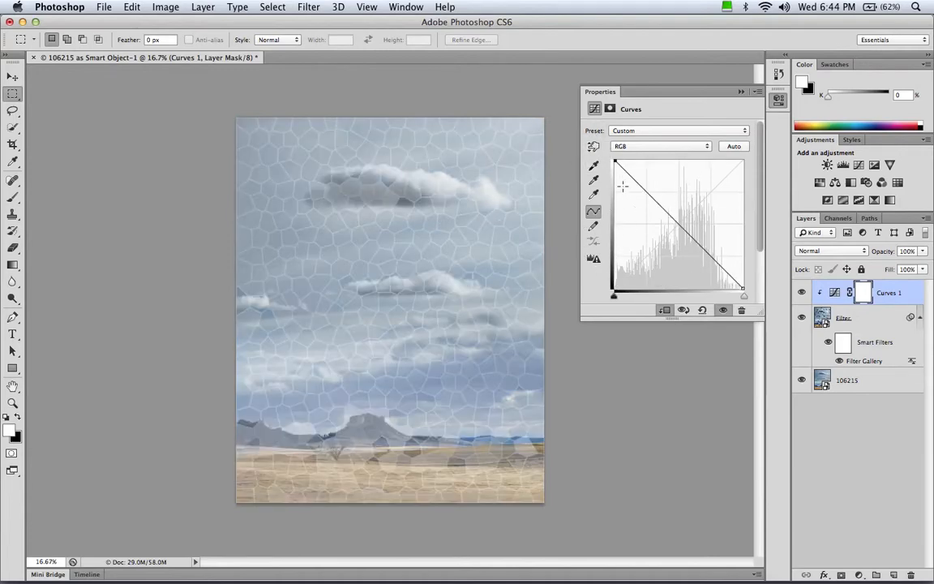
left_click_drag(618, 160, 600, 300)
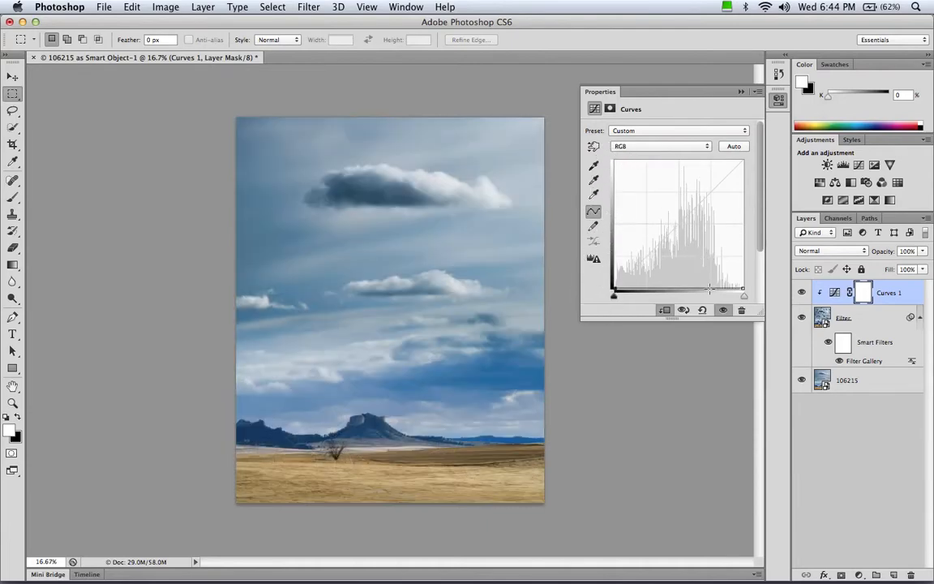
left_click_drag(749, 295, 762, 158)
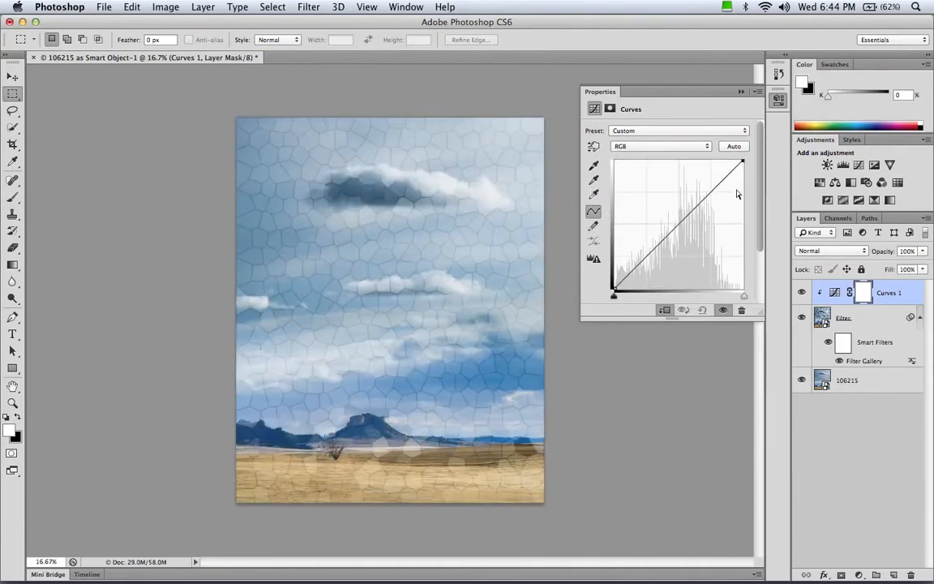
- Shape the RGB curve into an S with a raised highlight point and a lowered shadow point
left_click(705, 192)
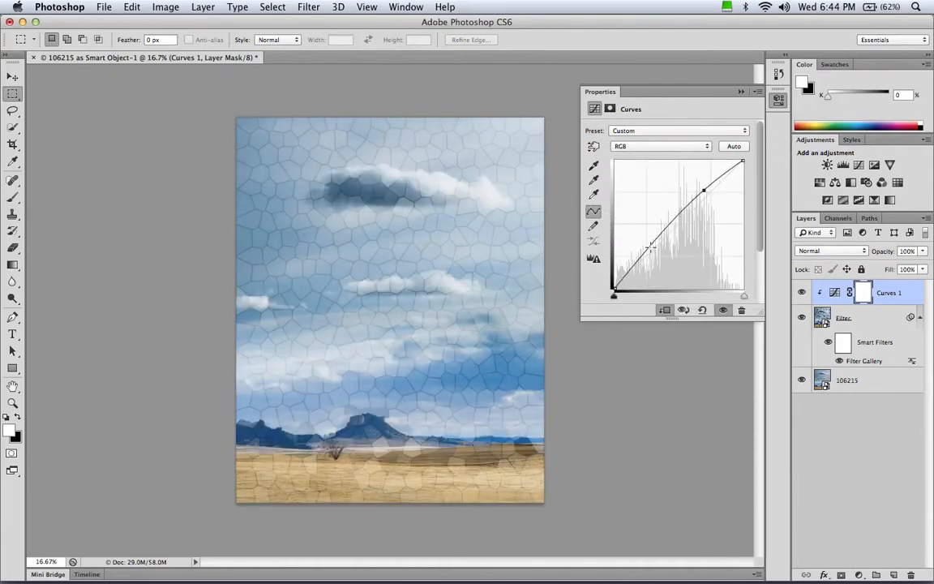
left_click_drag(650, 246, 650, 260)
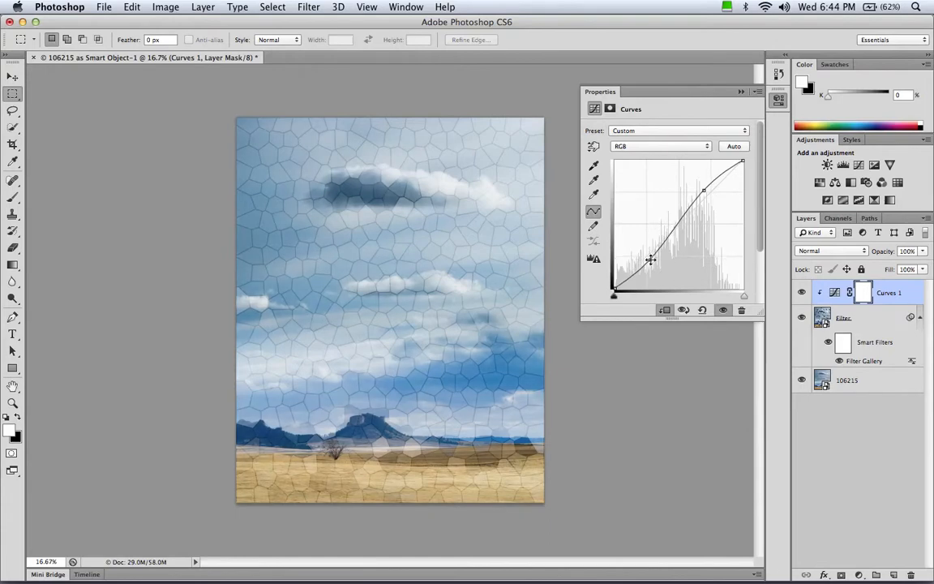
left_click(650, 259)
left_click(705, 190)
left_click_drag(651, 260, 655, 269)
left_click_drag(703, 191, 700, 183)
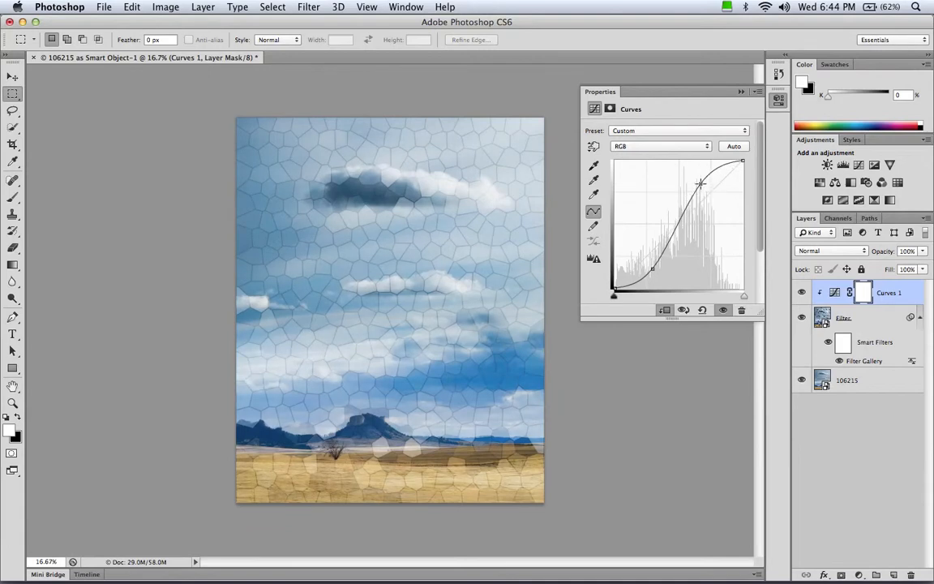
left_click(702, 184)
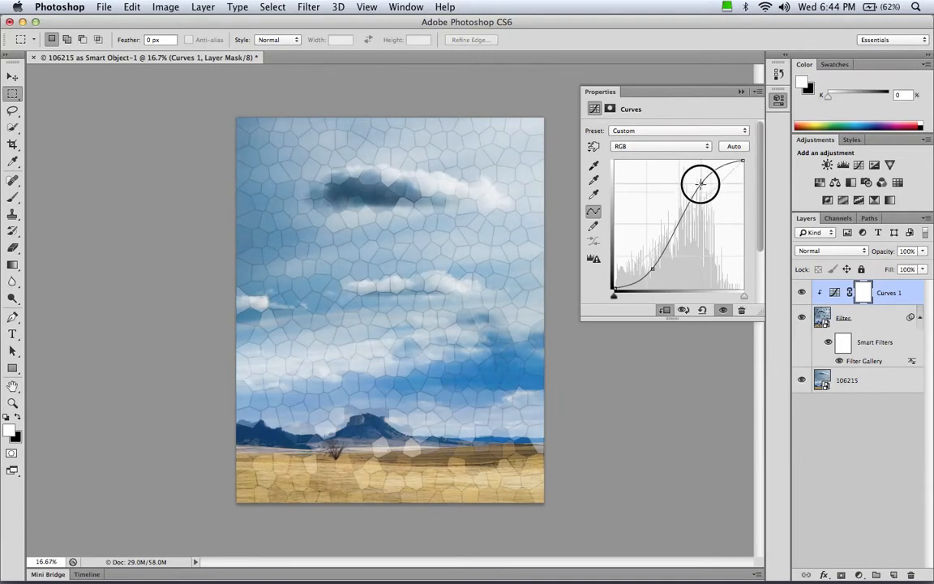
left_click(652, 268)
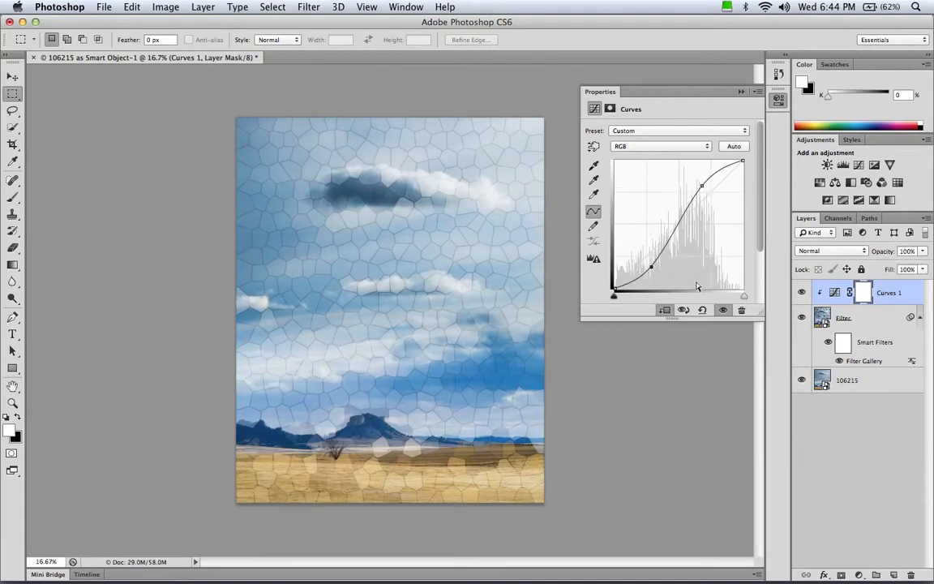
- Close the Curves properties, reopen them from the Curves 1 layer to review the settings, and close them again
left_click(778, 102)
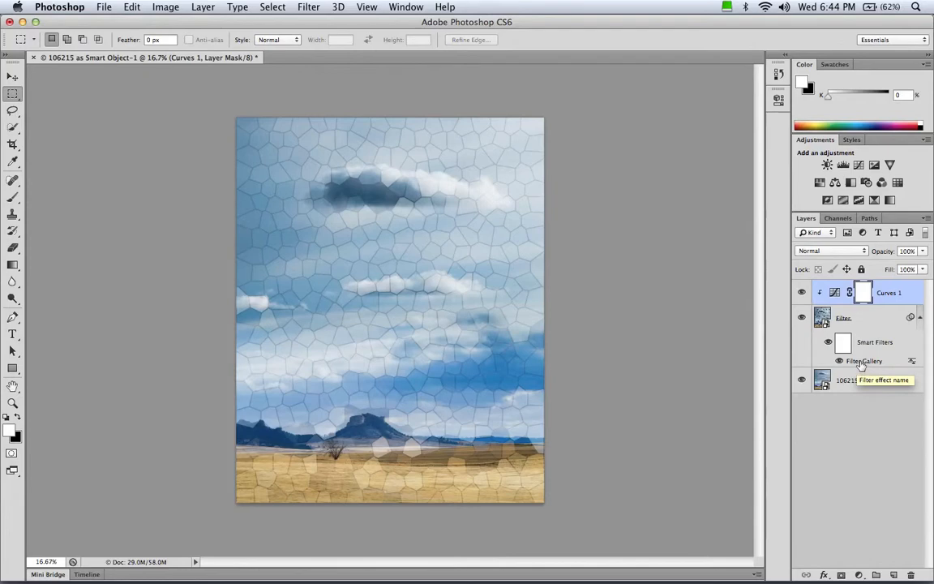
double_click(836, 294)
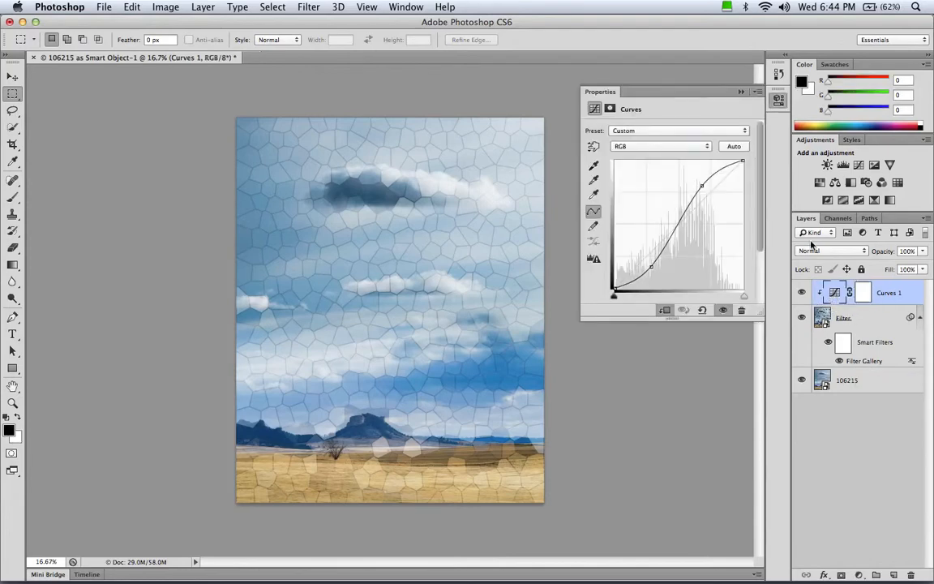
left_click(778, 101)
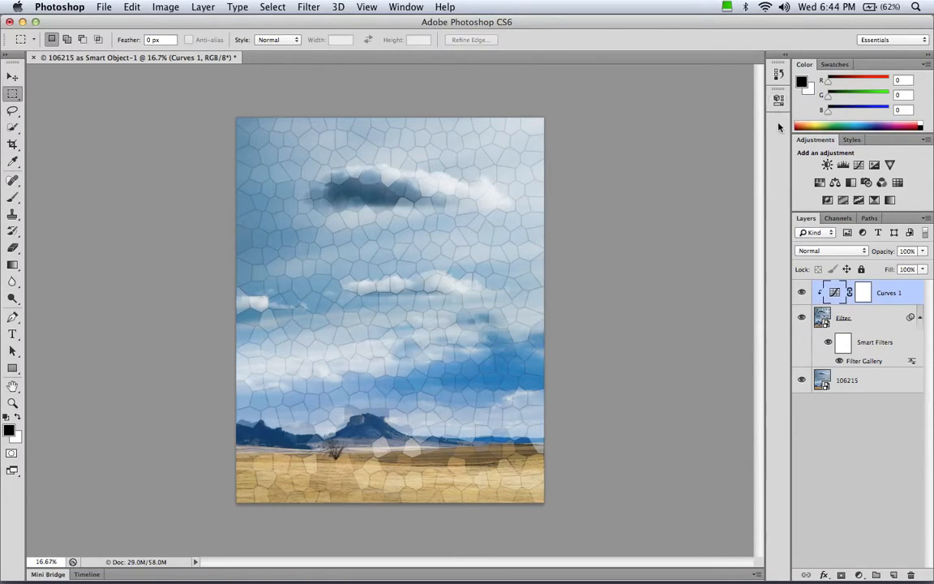
- Set Clarity to -100 in the Filter smart object's Camera Raw settings and apply it
double_click(822, 317)
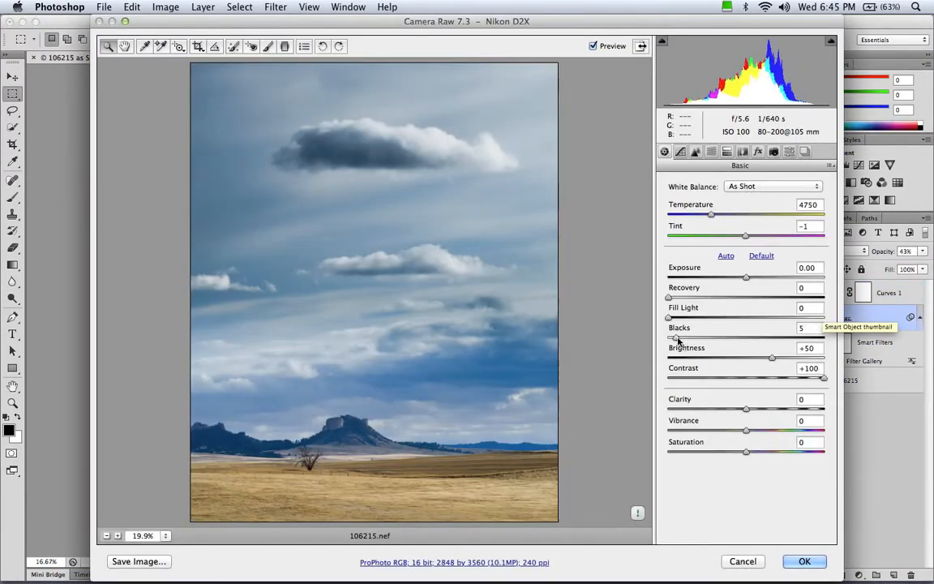
left_click_drag(795, 377, 833, 377)
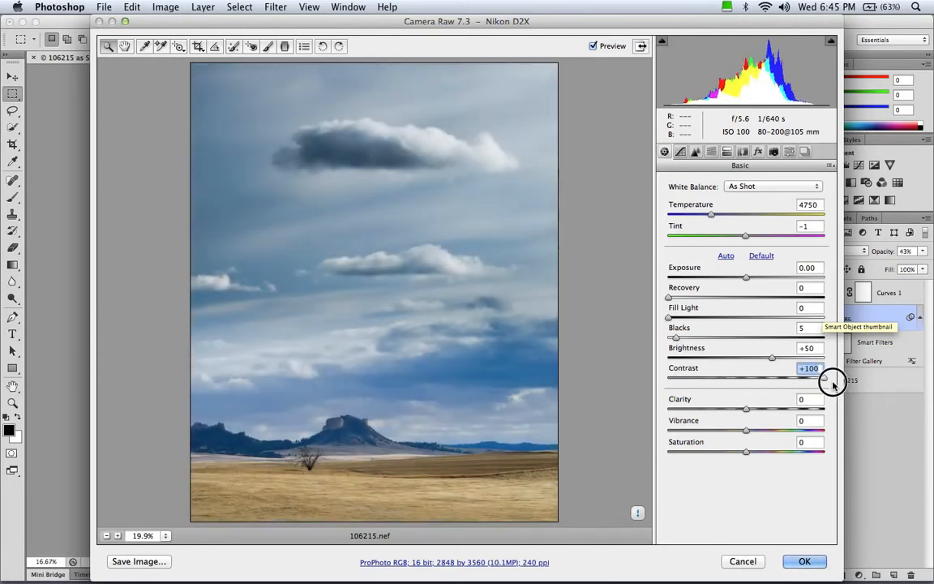
left_click(746, 409)
left_click_drag(746, 410, 667, 410)
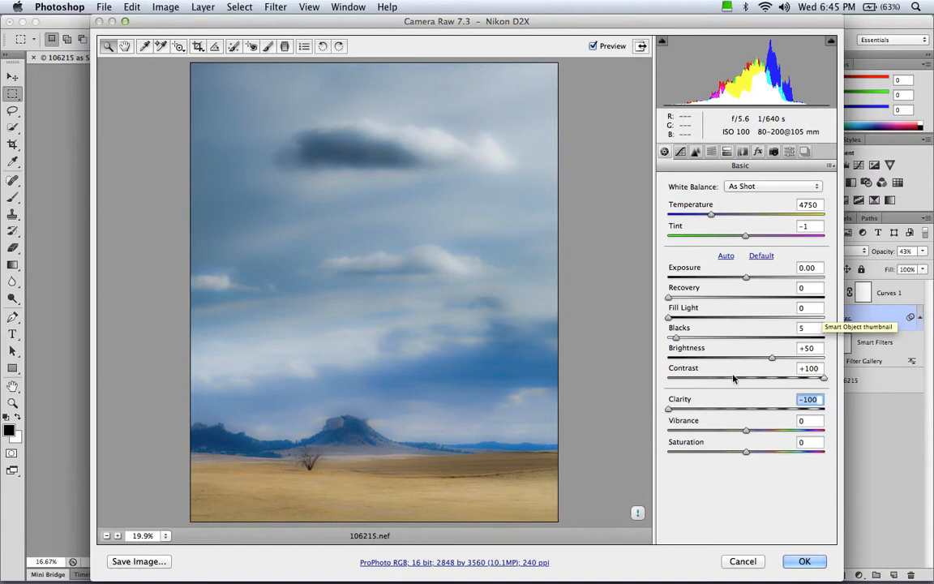
left_click(802, 559)
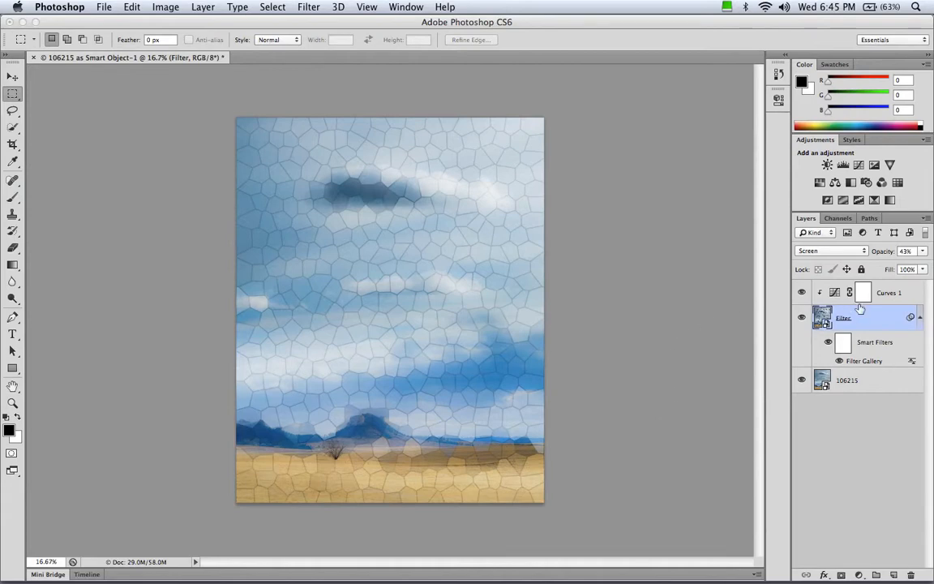
- Lower the Filter layer's opacity to 0% and clip the Curves 1 adjustment to the Filter layer
left_click(920, 253)
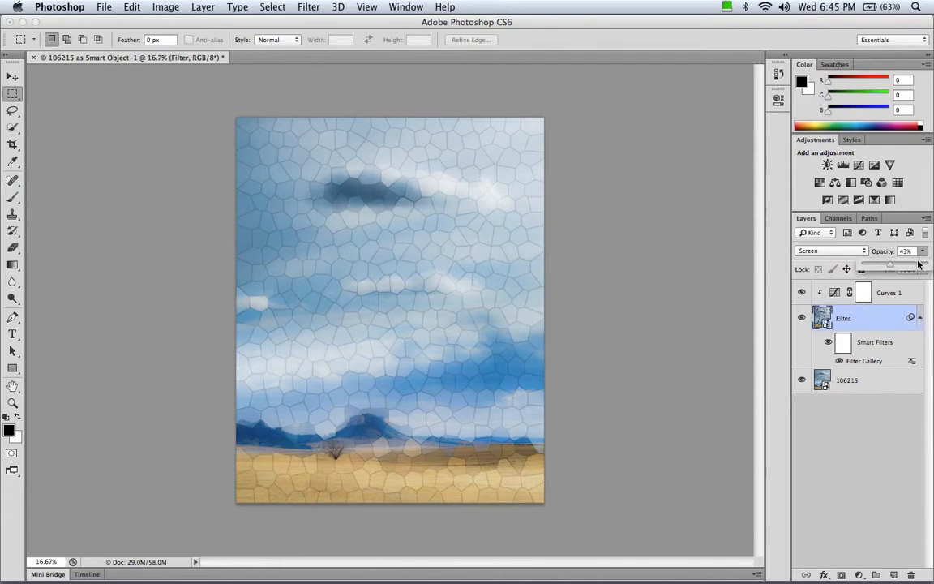
left_click_drag(889, 269, 853, 269)
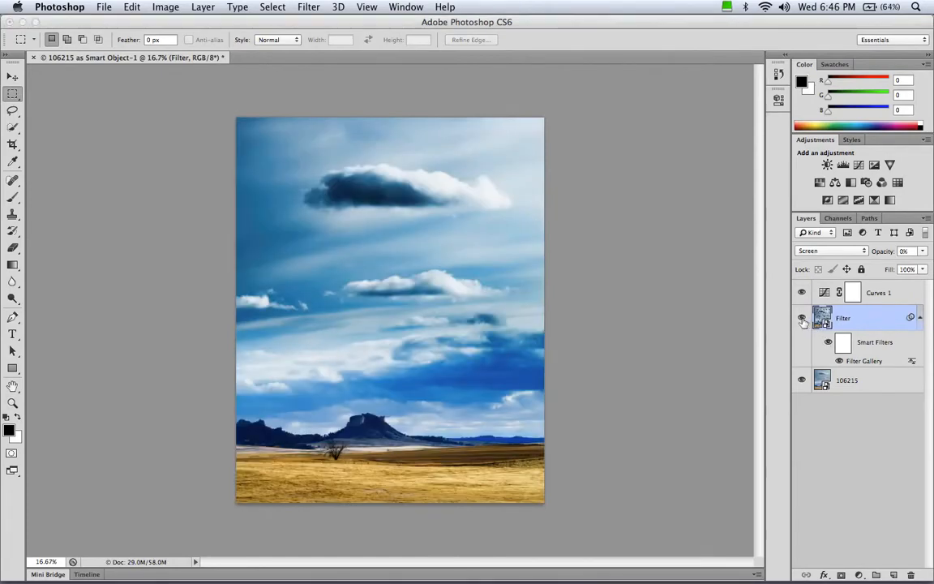
left_click(822, 296)
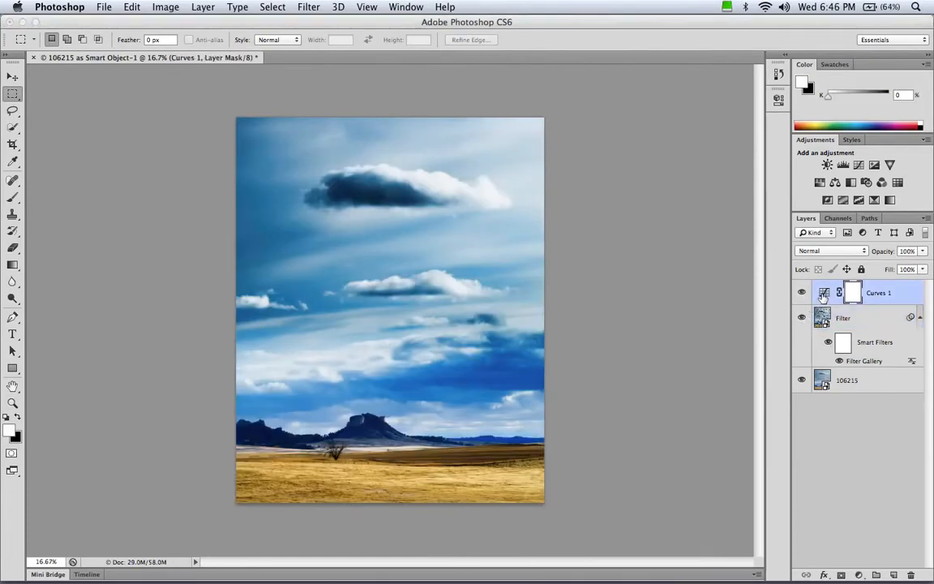
double_click(822, 295)
left_click(664, 309)
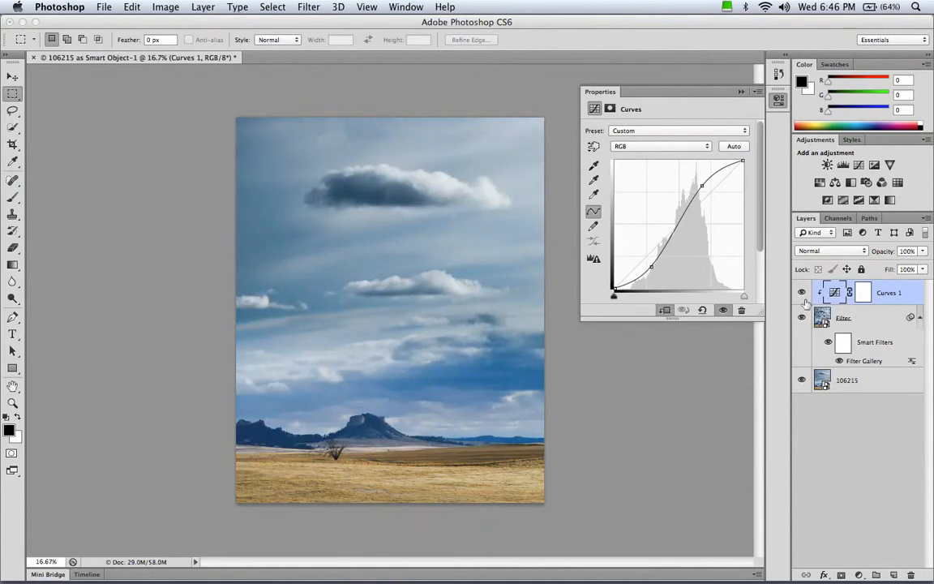
left_click(779, 99)
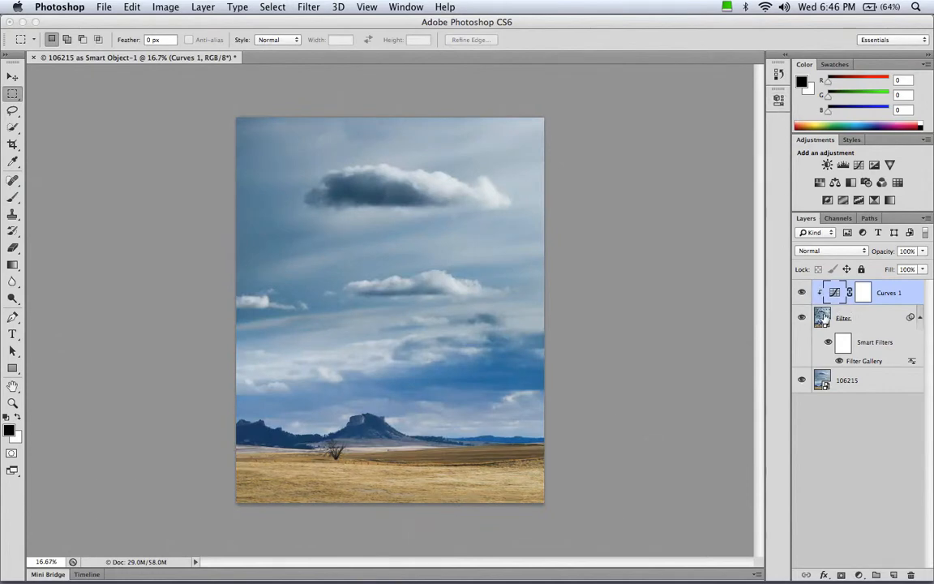
- Convert the 106215 layer to a smart object
left_click(820, 374)
right_click(860, 380)
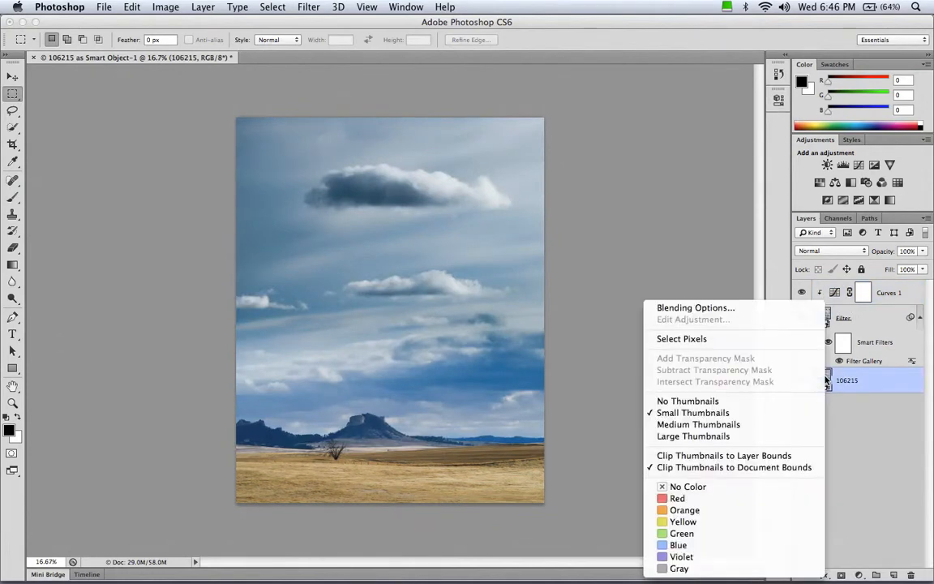
left_click(676, 245)
left_click(203, 6)
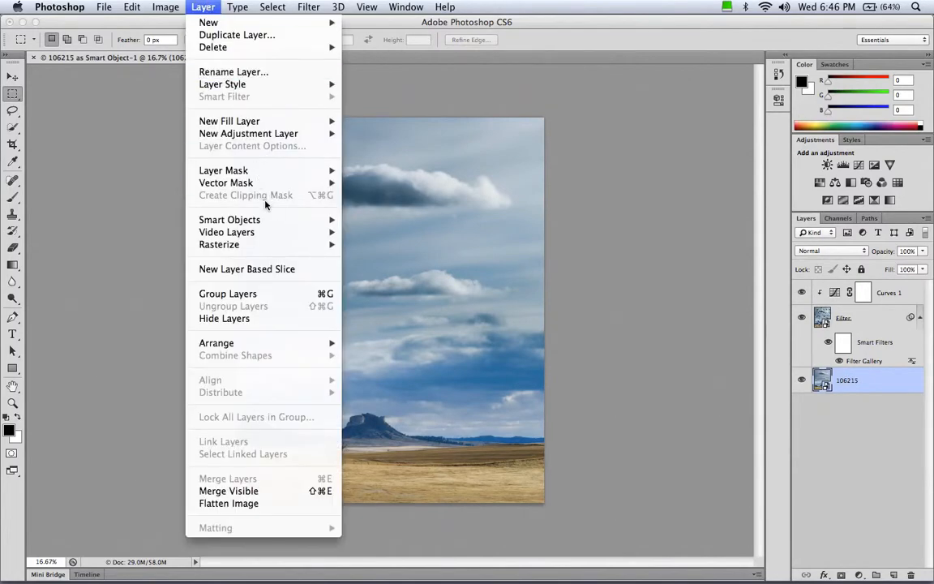
mouse_move(282, 220)
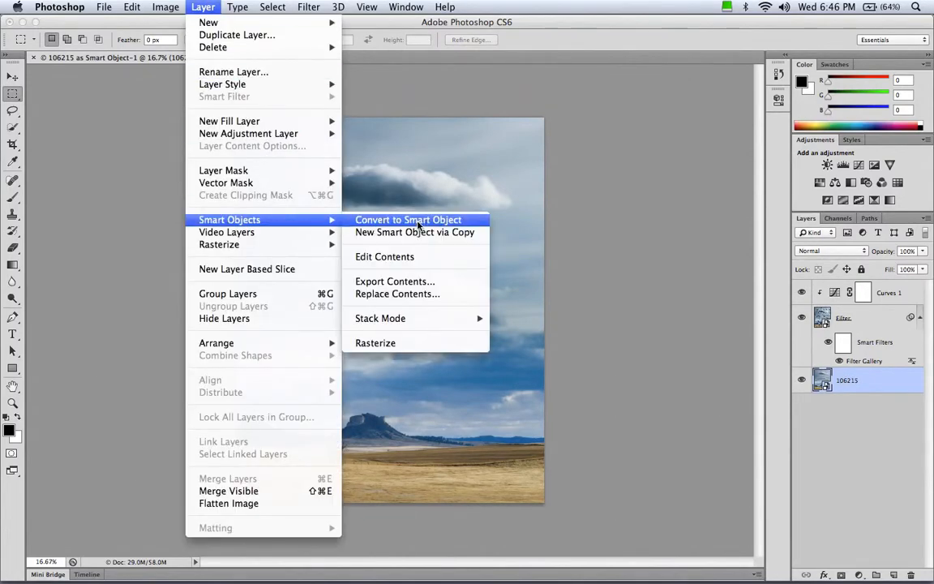
left_click(417, 220)
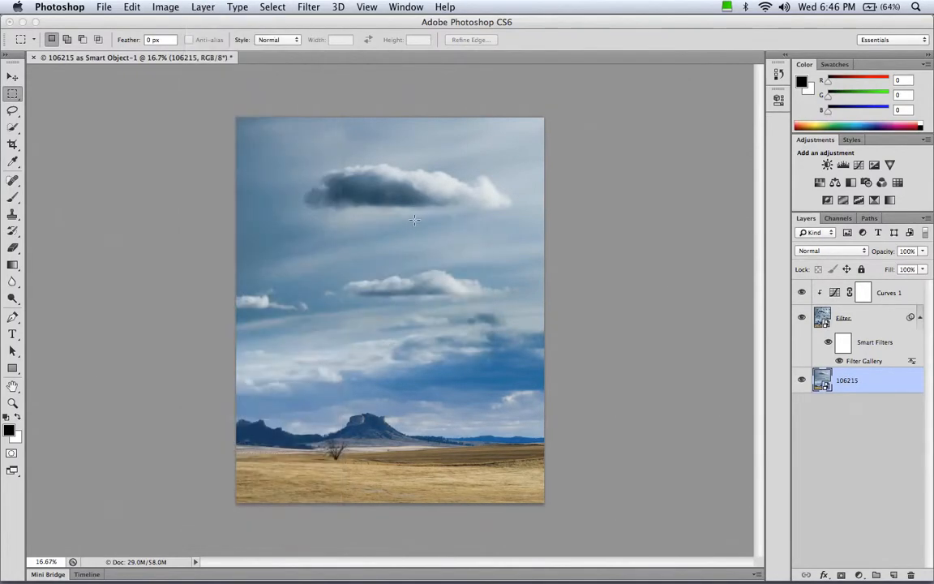
- Edit the Filter layer's separate raw smart object in Camera Raw, setting Clarity to -100, and apply it
left_click(822, 318)
double_click(822, 318)
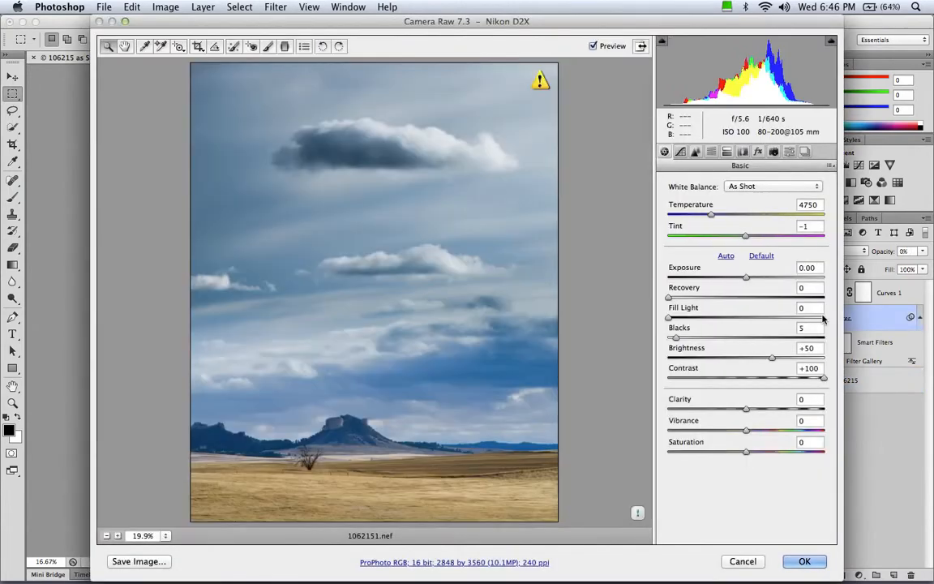
left_click_drag(688, 398, 655, 413)
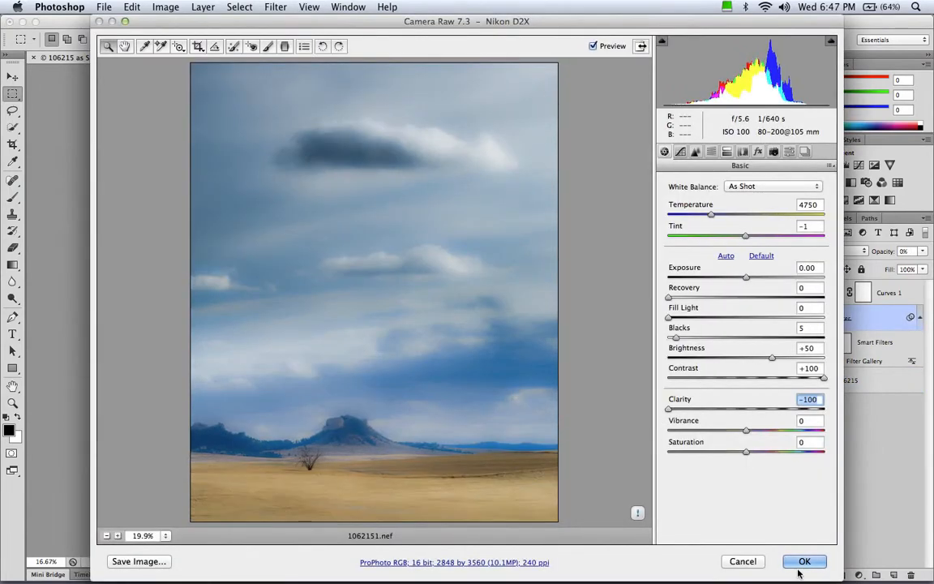
key("Return")
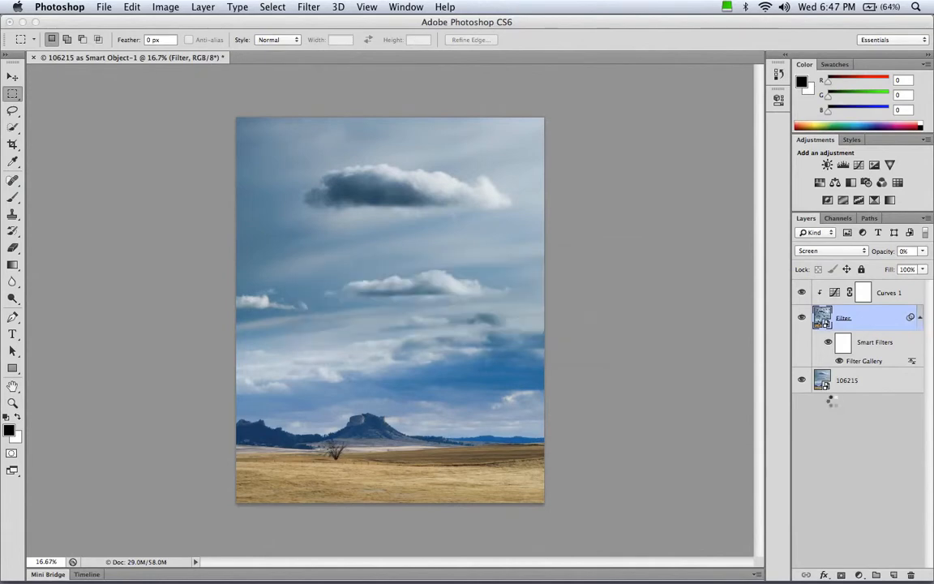
- Toggle the visibility of the Filter layer and the 106215 layer off and on to check each one's contribution
left_click(801, 318)
left_click(801, 318)
left_click(801, 381)
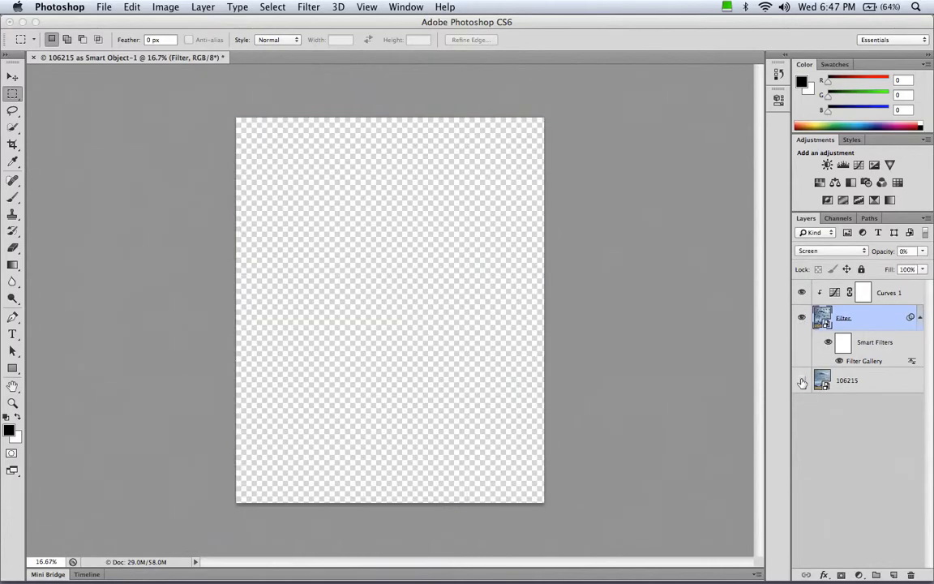
left_click(800, 381)
- Raise the Filter layer's opacity to 54% and toggle its visibility to compare the image with and without the effect
left_click(922, 251)
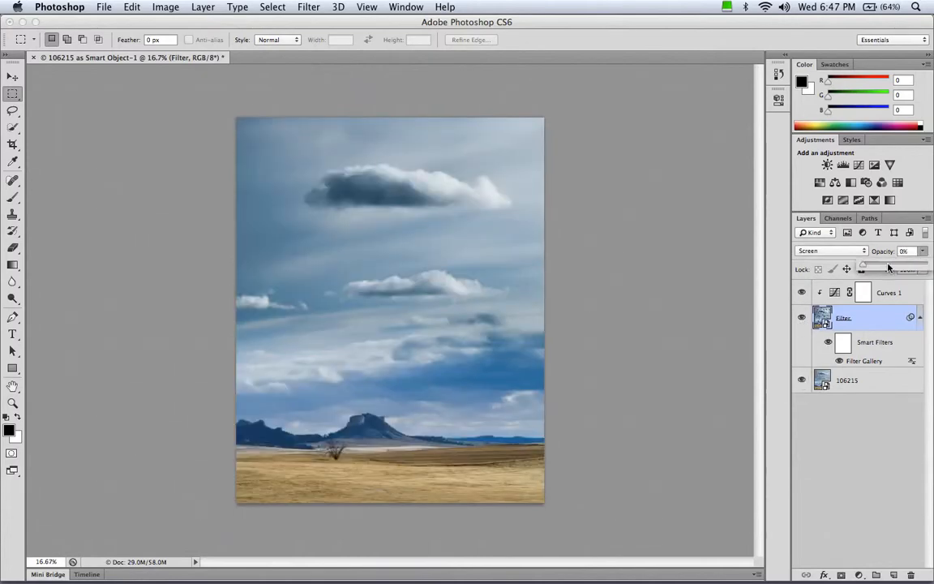
left_click_drag(892, 267, 897, 267)
left_click(896, 266)
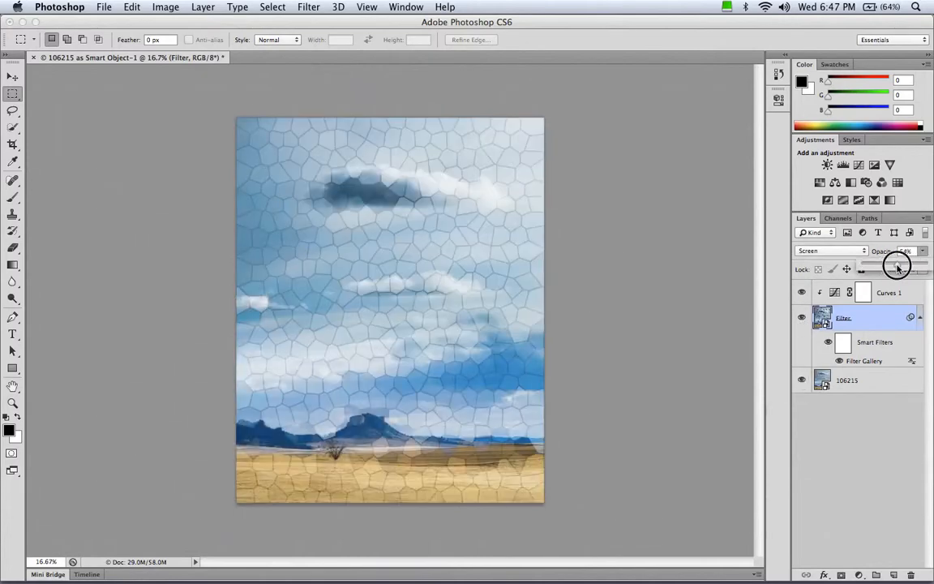
left_click(801, 318)
left_click(801, 318)
left_click(801, 318)
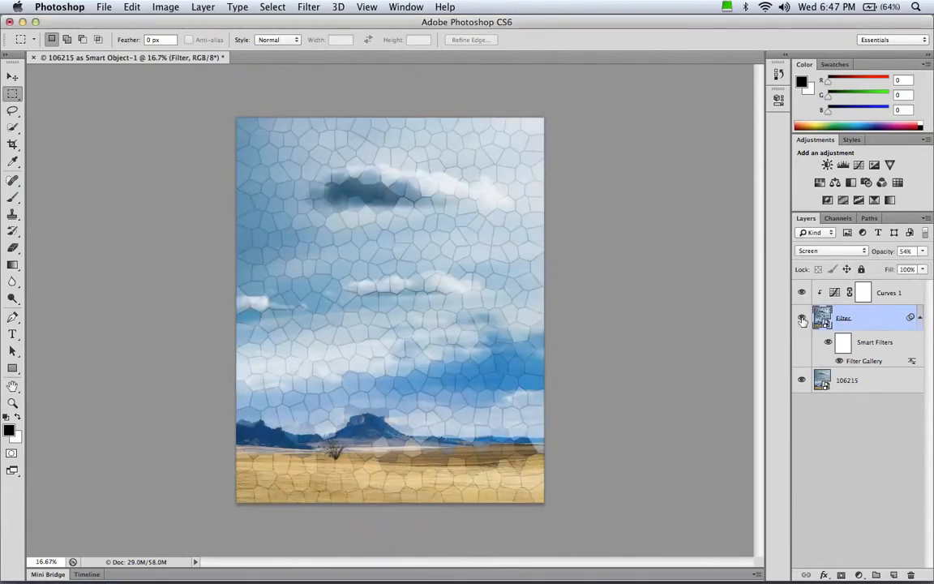
- Set the Filter layer's opacity to 29% and deselect all layers
left_click(922, 252)
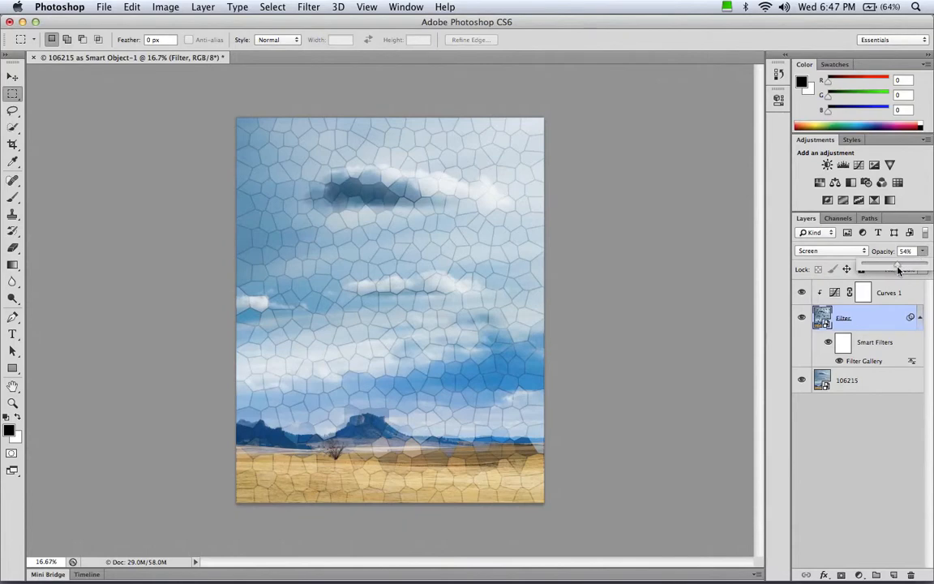
mouse_move(899, 270)
left_mouse_down()
mouse_move(909, 270)
mouse_move(882, 269)
left_mouse_up()
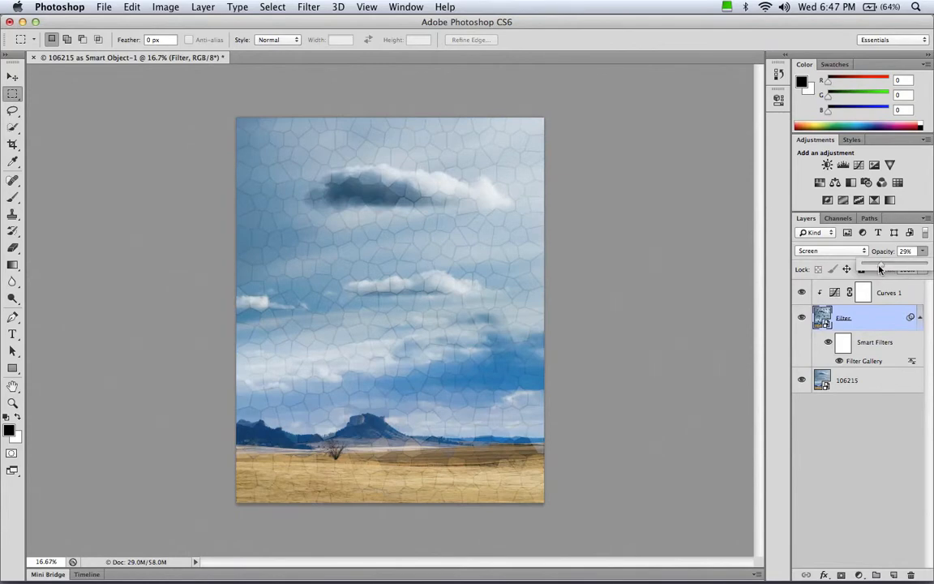
left_click(848, 424)
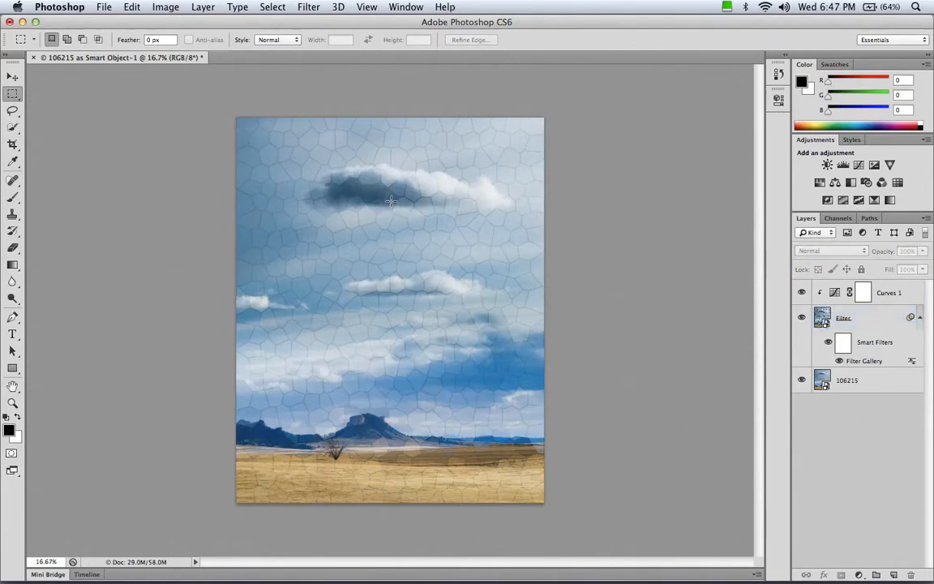
- Begin saving the document under a new name in the 2011-04-03-Highway20 folder, shortening the file name to 106215
left_click(105, 7)
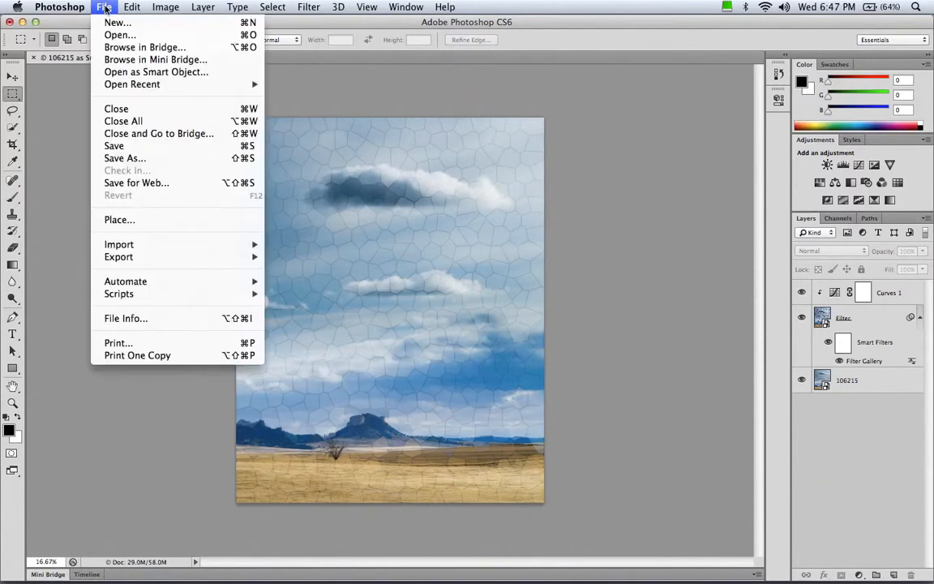
left_click(125, 158)
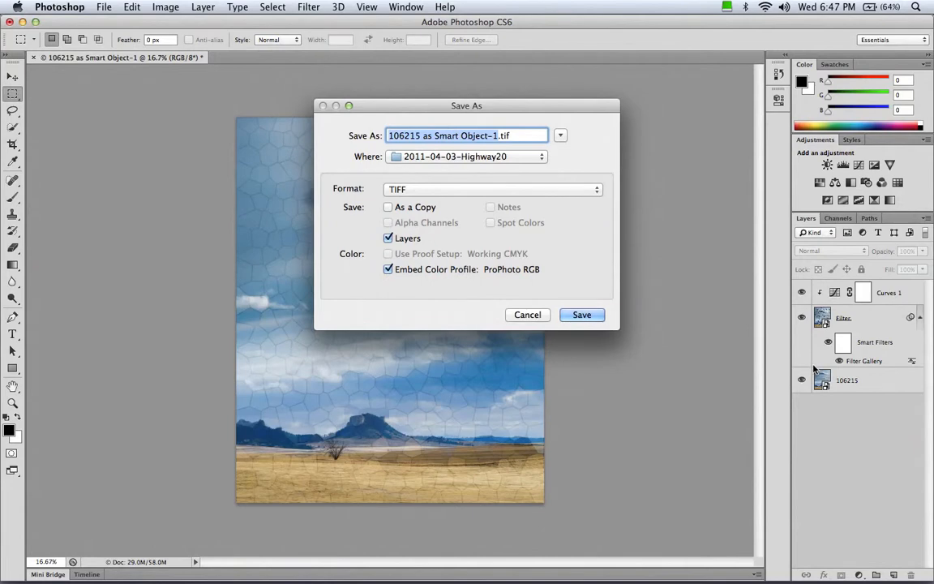
left_click(559, 137)
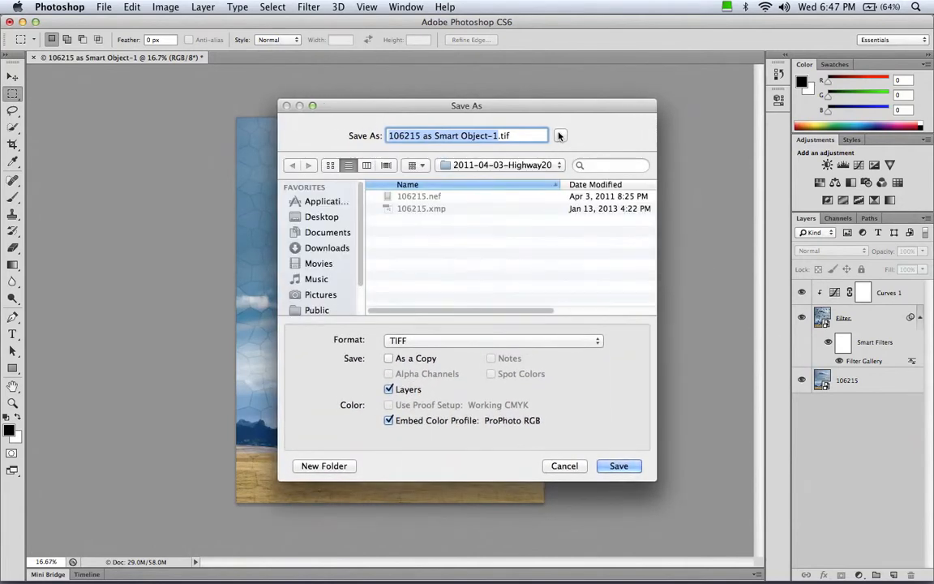
left_click(506, 136)
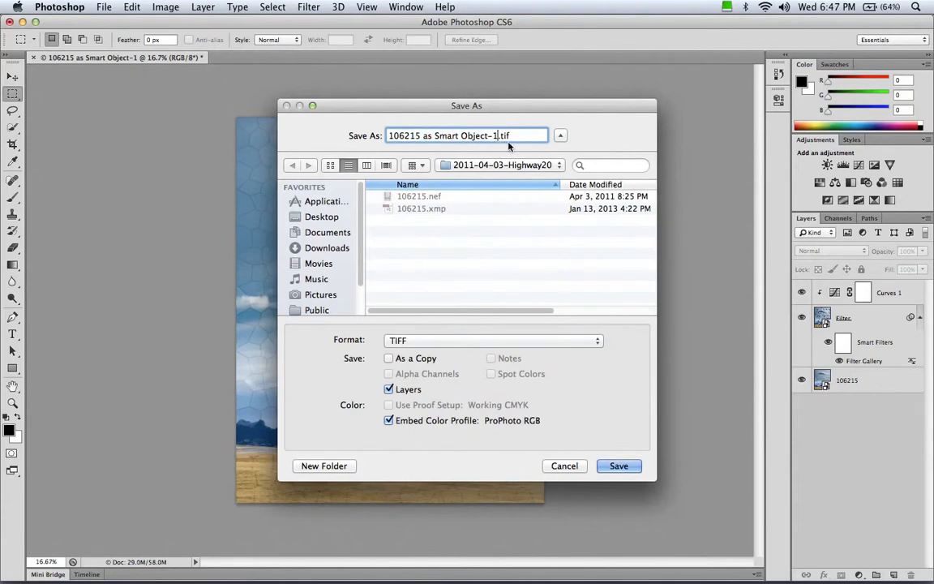
key("shift+Left")
key("shift+Left")
key("shift+Left")
key("shift+Left")
key("shift+Left")
key("shift+Left")
key("shift+Left")
key("shift+Left")
key("shift+Left")
key("shift+Left")
key("shift+Left")
key("shift+Left")
key("shift+Left")
key("shift+Left")
key("shift+Left")
key("shift+Left")
key("shift+Left")
key("shift+Left")
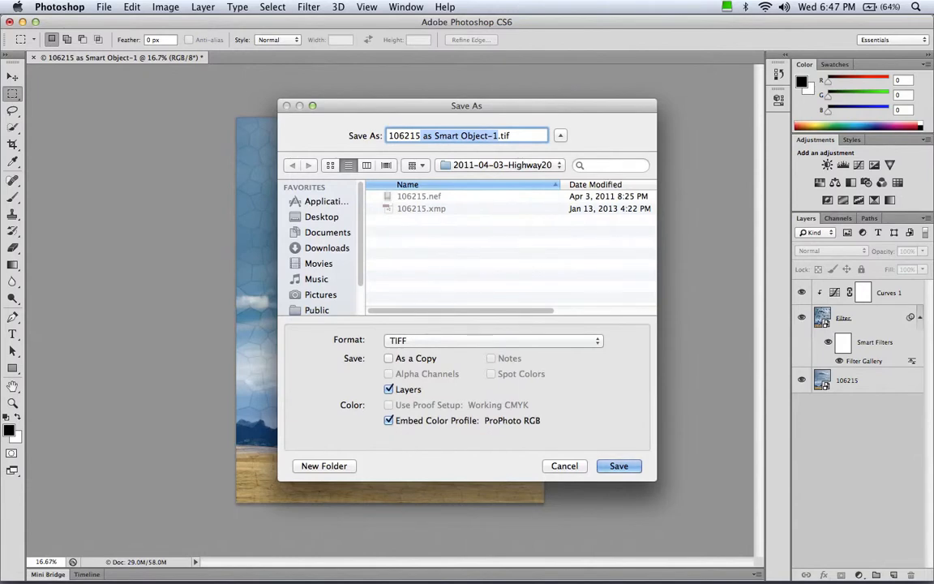
key("BackSpace")
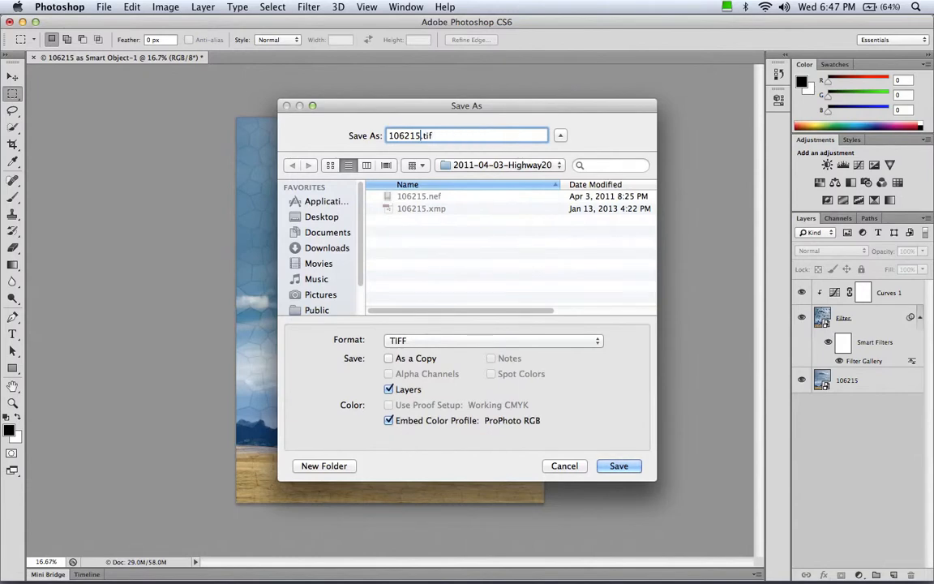
- Save the file in Photoshop format with layers and Maximize Compatibility on, suppressing future display of the format options dialog
left_click(454, 340)
left_click(451, 110)
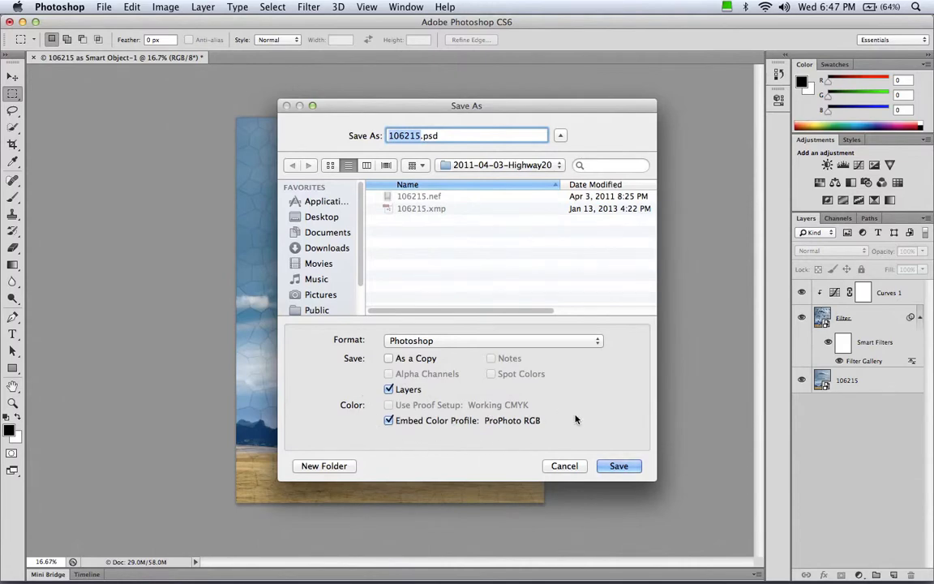
left_click(618, 466)
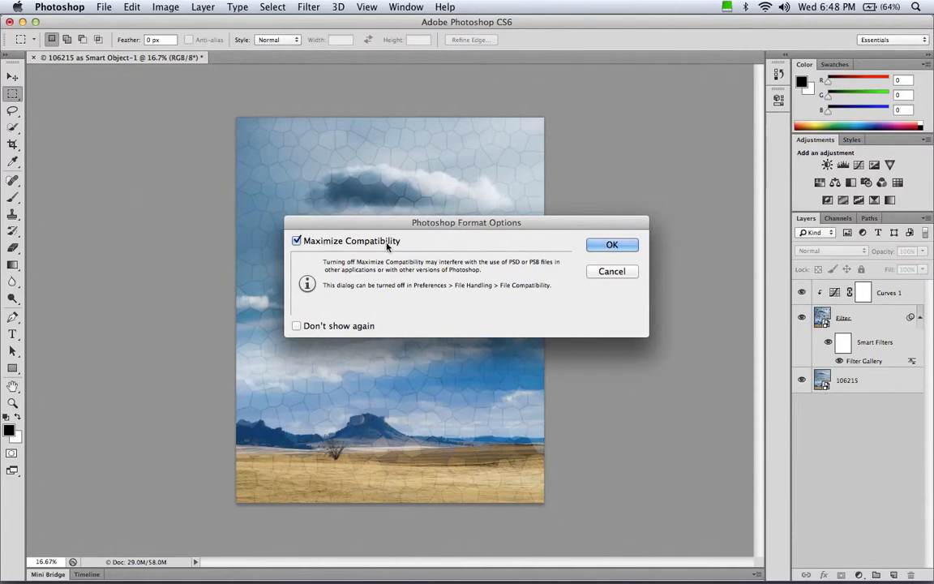
left_click(297, 325)
left_click(610, 245)
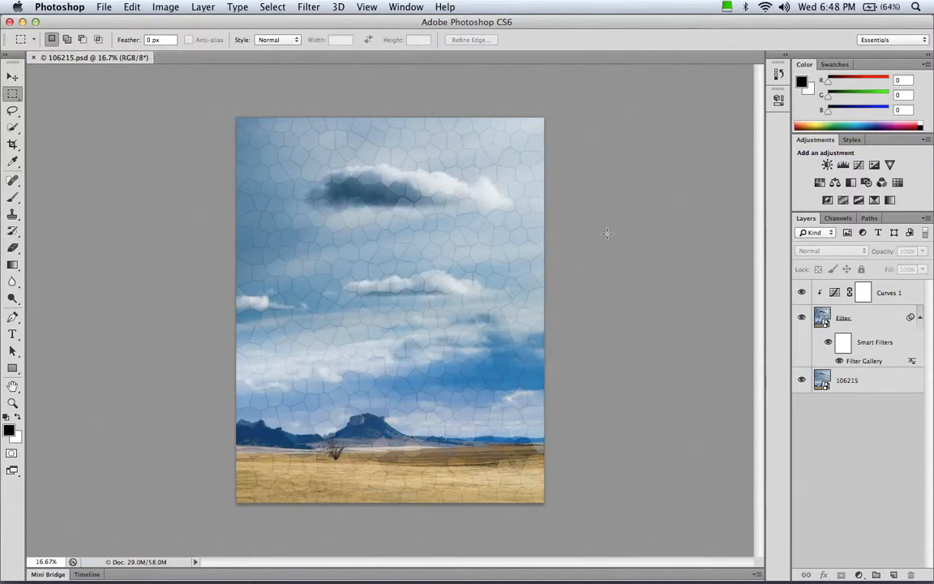
- Switch to Lightroom and select the second copy of the cloud-and-butte landscape in the Library grid
key("super+Tab")
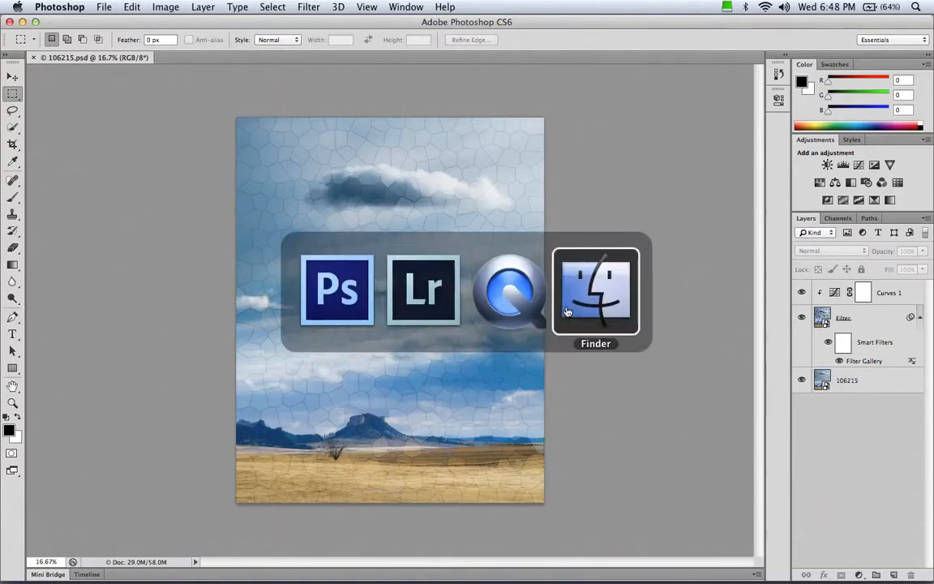
left_click(450, 286)
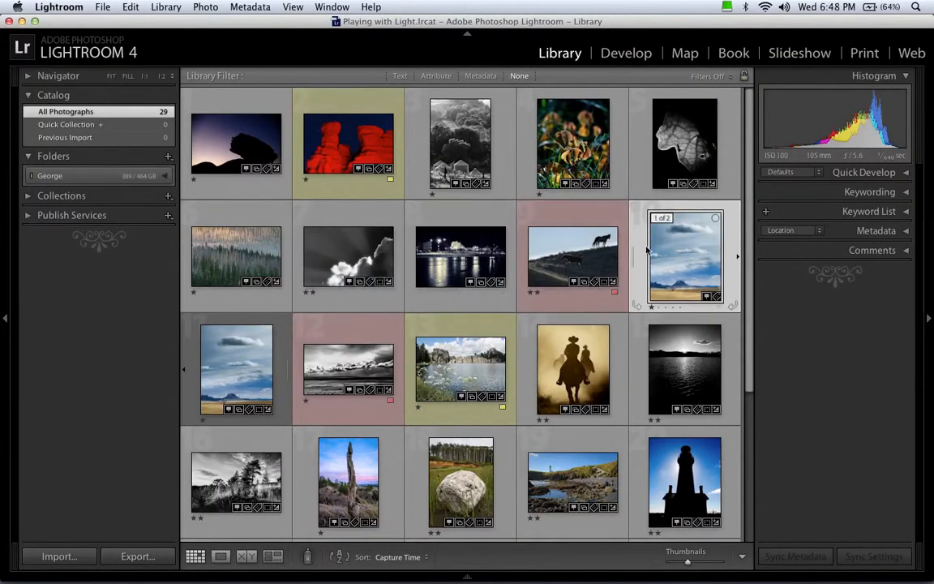
left_click(250, 370)
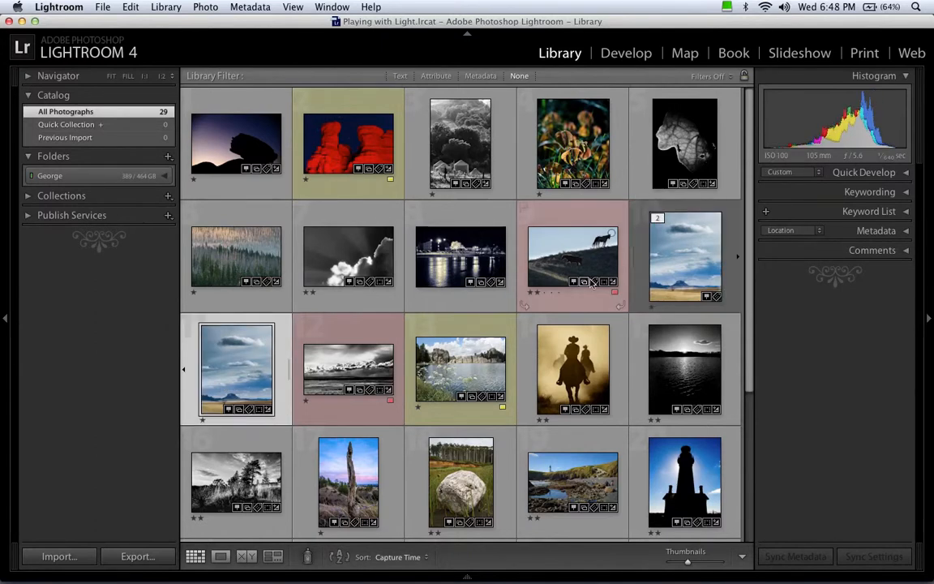
- Select the layered version of the cloud-and-butte landscape at the front of its stack and display it in Loupe view
left_click(702, 262)
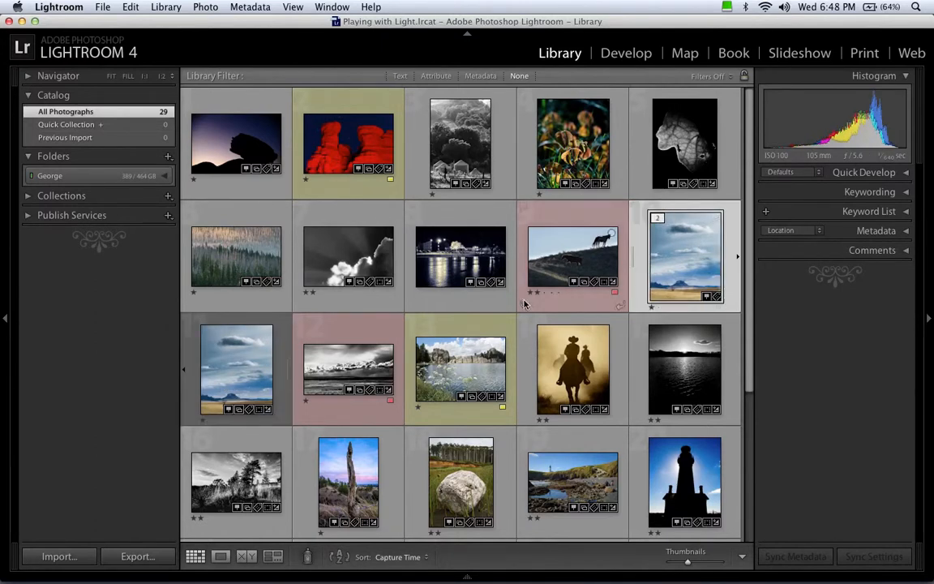
left_click(219, 556)
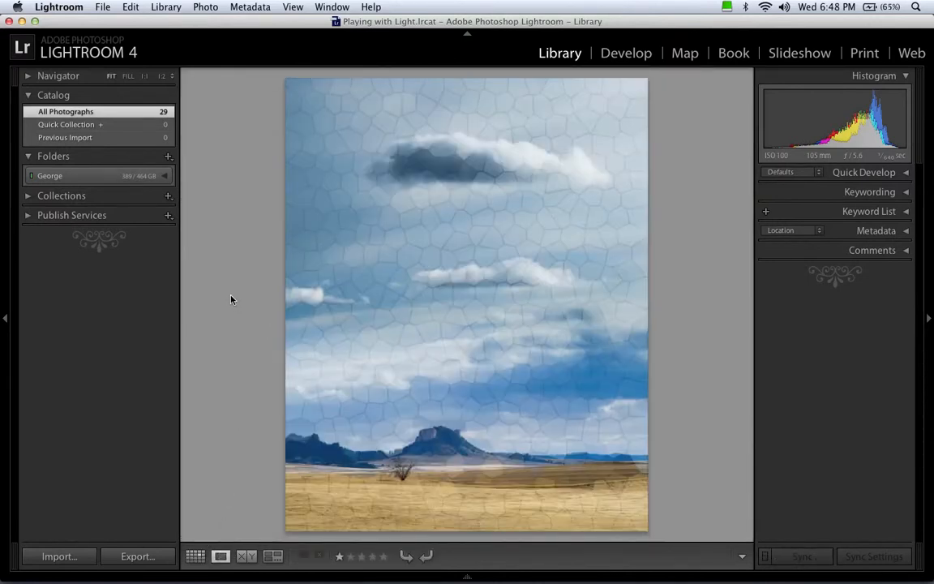
- Switch to Photoshop, close the 106215.psd document, and return to Lightroom
key("super+Tab")
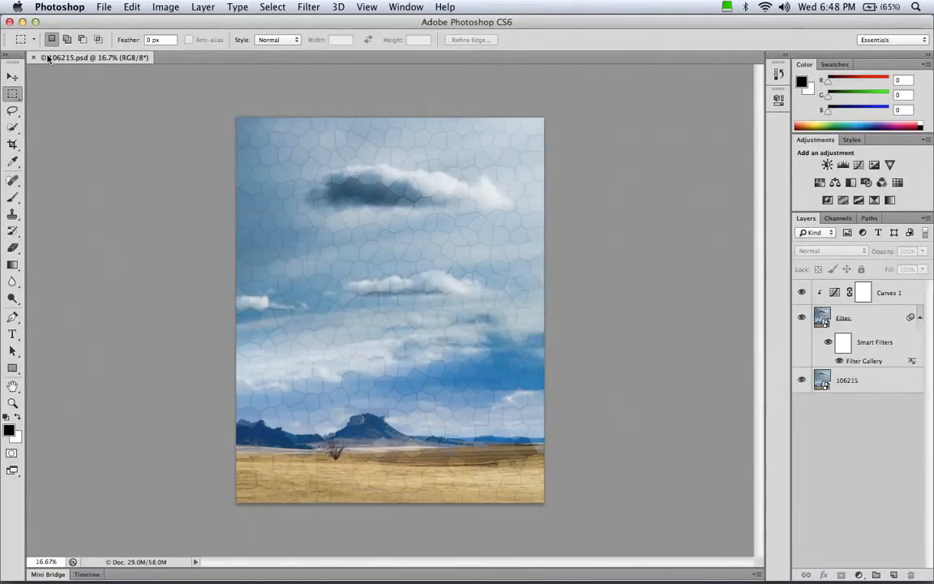
left_click(34, 57)
key("super+Tab")
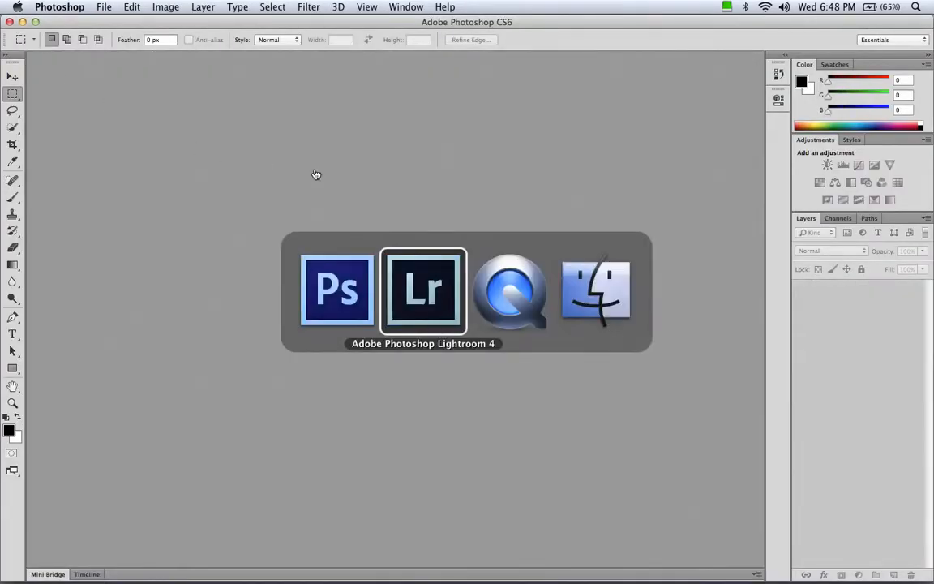
left_click(426, 301)
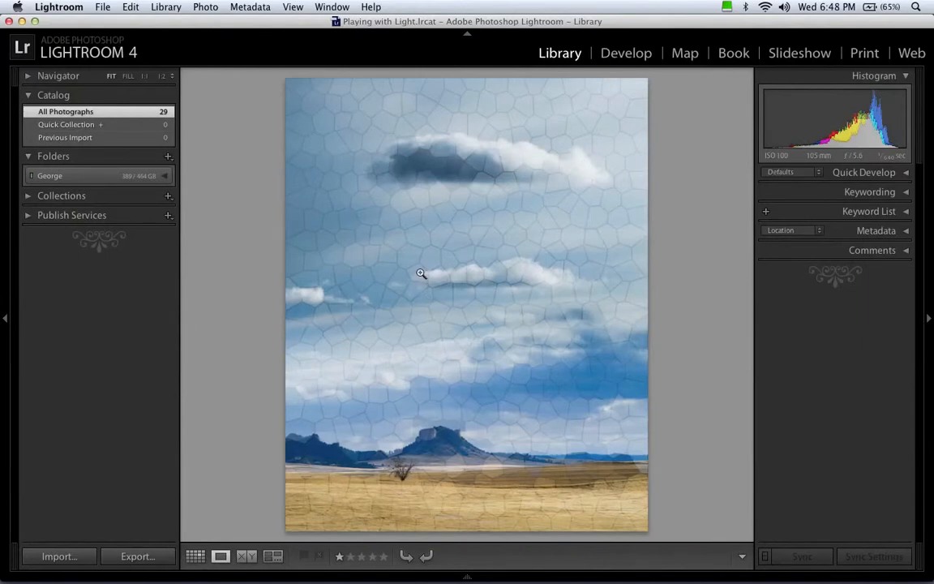
- Open the displayed landscape photo as a smart object in Photoshop
right_click(506, 154)
mouse_move(519, 222)
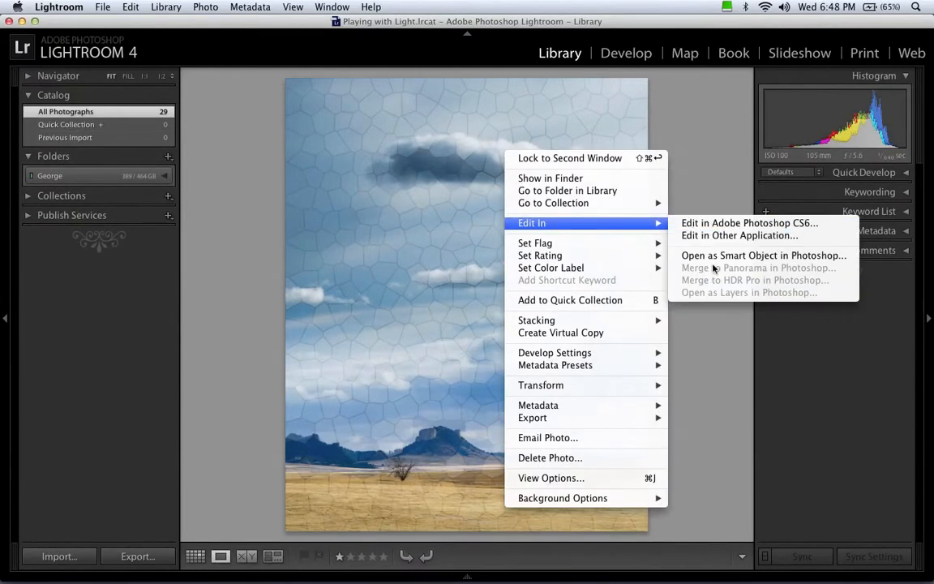
left_click(719, 256)
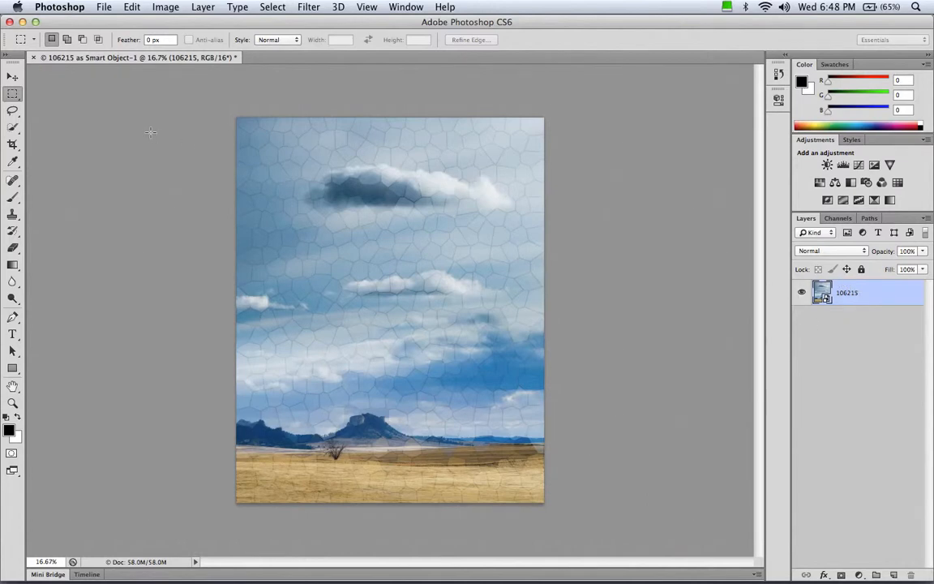
- Close the 106215 smart object document without saving its changes and switch back to Lightroom
left_click(33, 57)
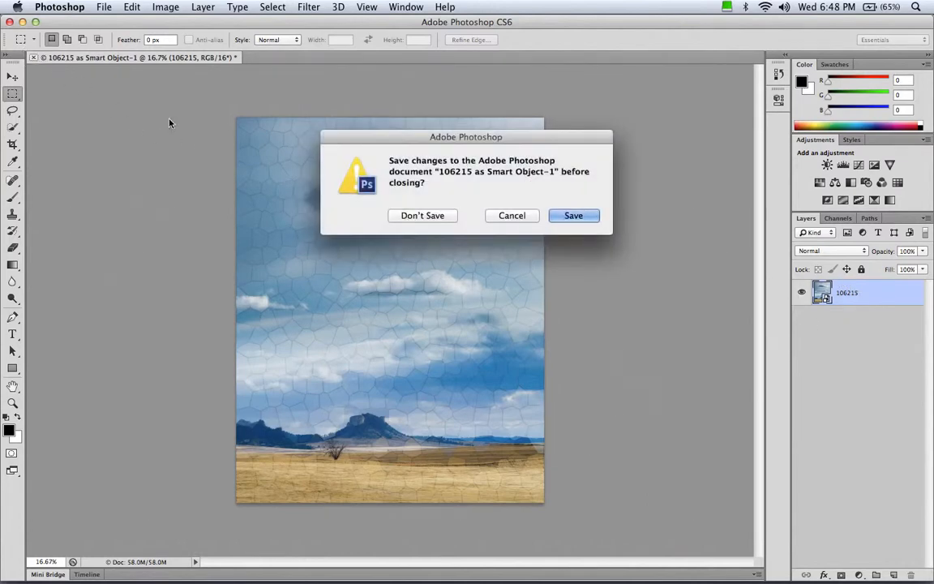
left_click(402, 216)
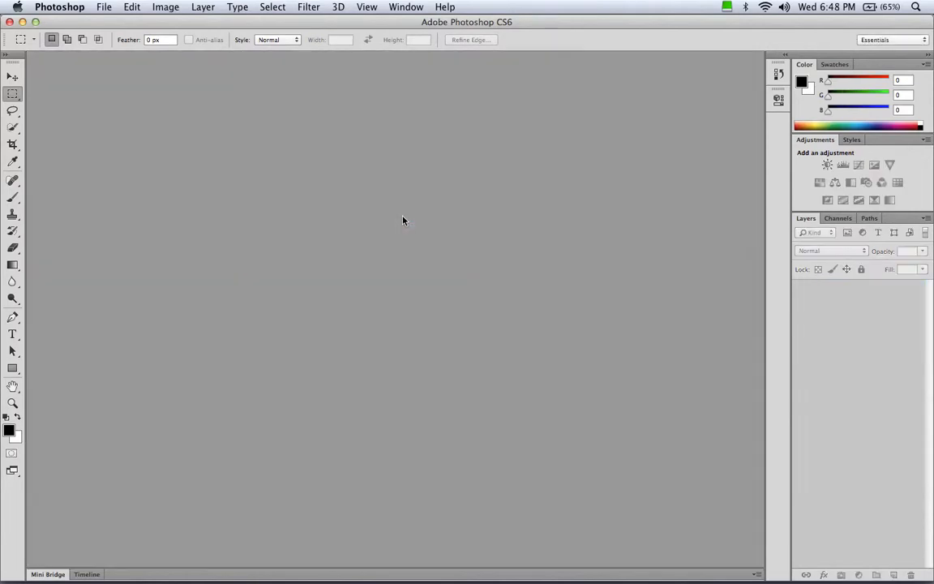
key("super+Tab")
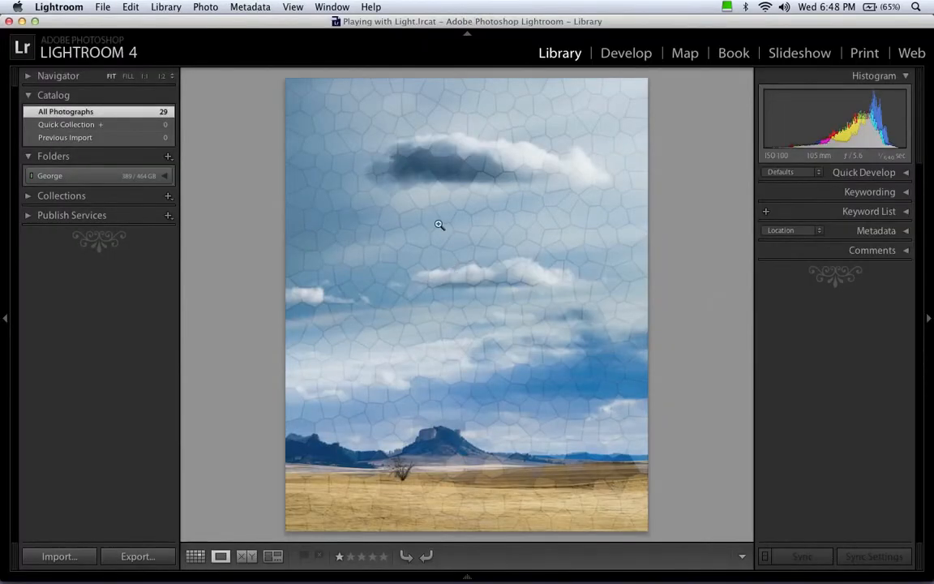
- Open the landscape PSD in Adobe Photoshop CS6 with the Edit Original option so its layers are kept
right_click(438, 224)
mouse_move(496, 296)
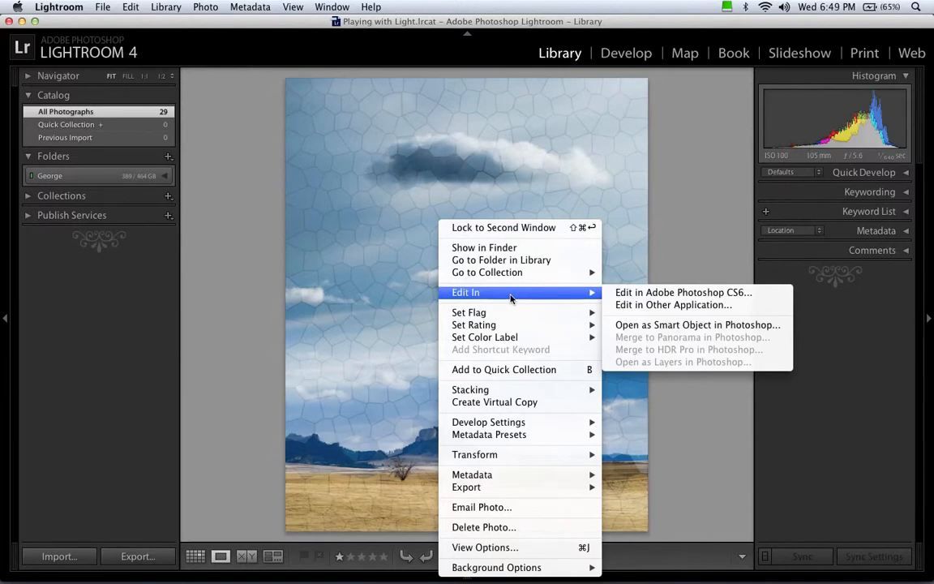
left_click(698, 297)
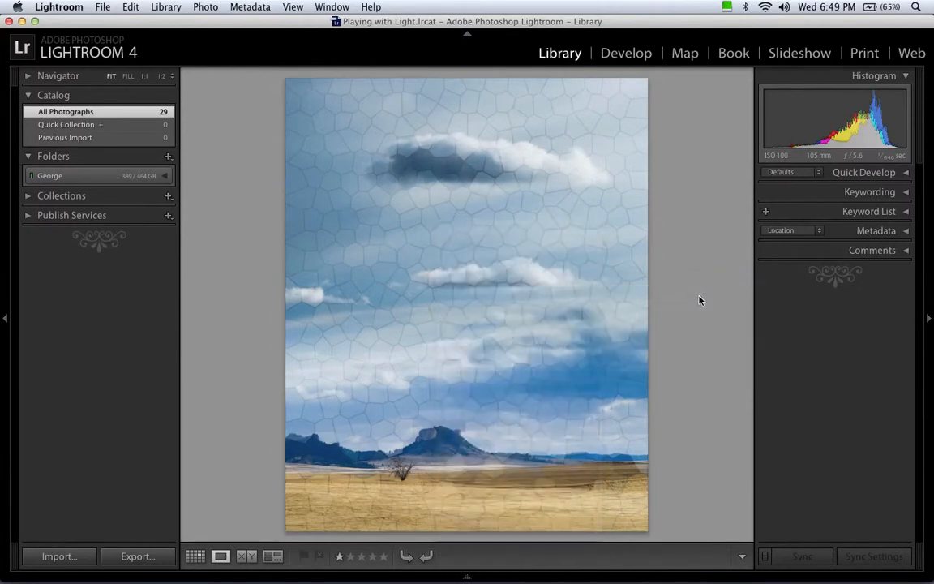
left_click(397, 231)
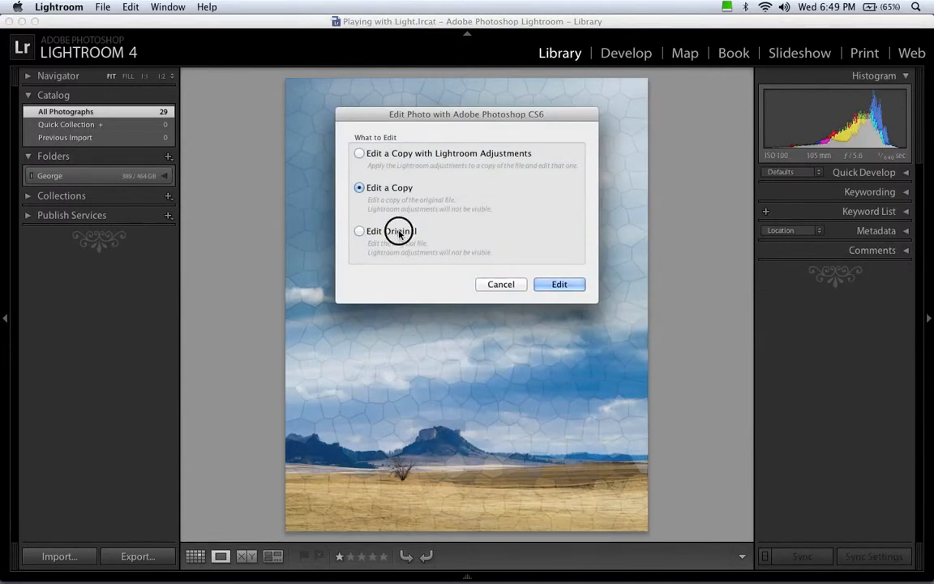
left_click(545, 284)
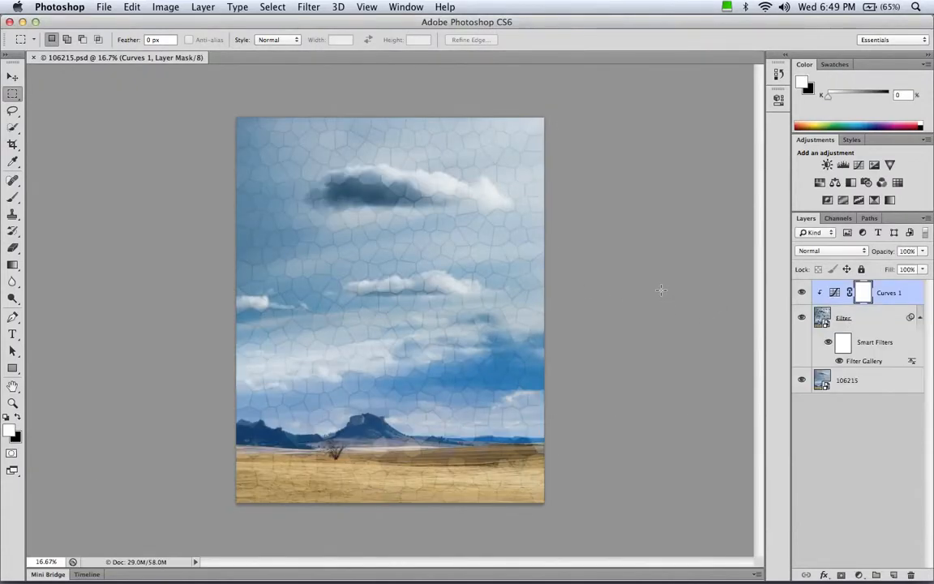
- Close the reopened 106215.psd in Photoshop and switch back to Lightroom
left_click(33, 58)
key("super+Tab")
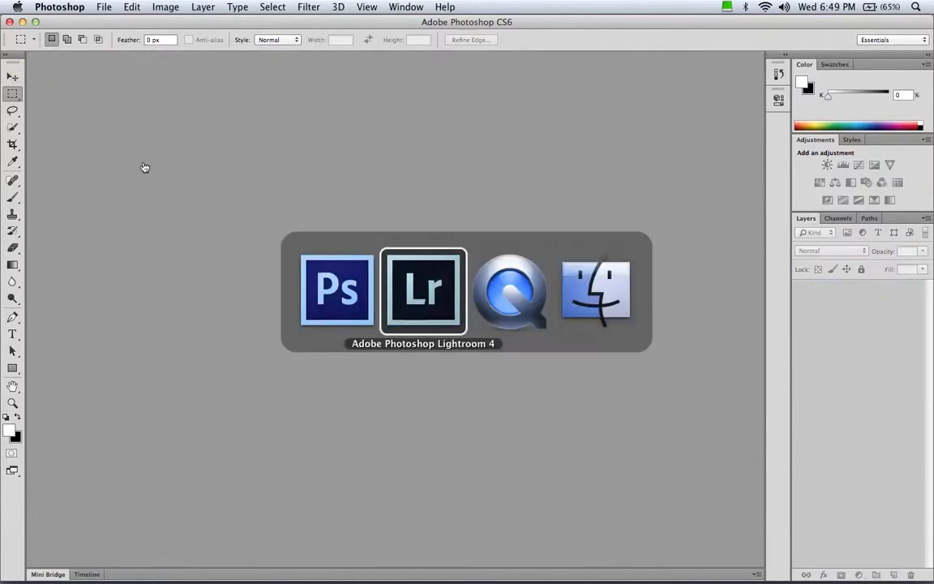
left_click(434, 289)
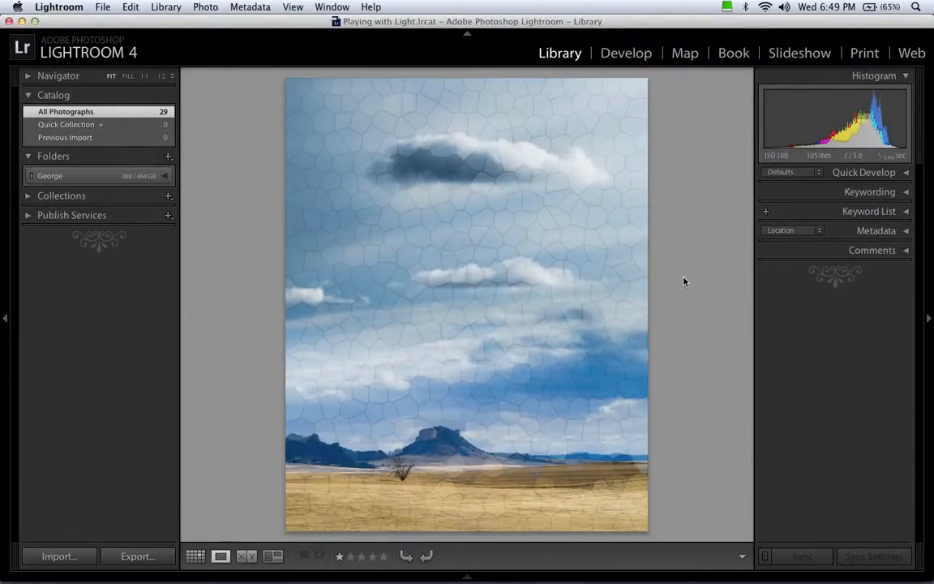